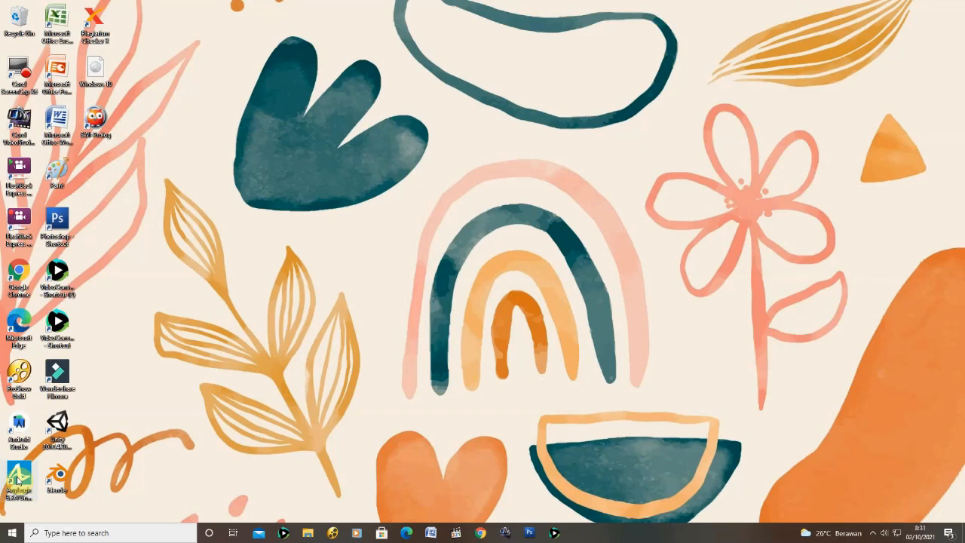
Step: Launch AnyLogic and create a new model named "Multi Level delivery" in the default Models folder
double_click(17, 480)
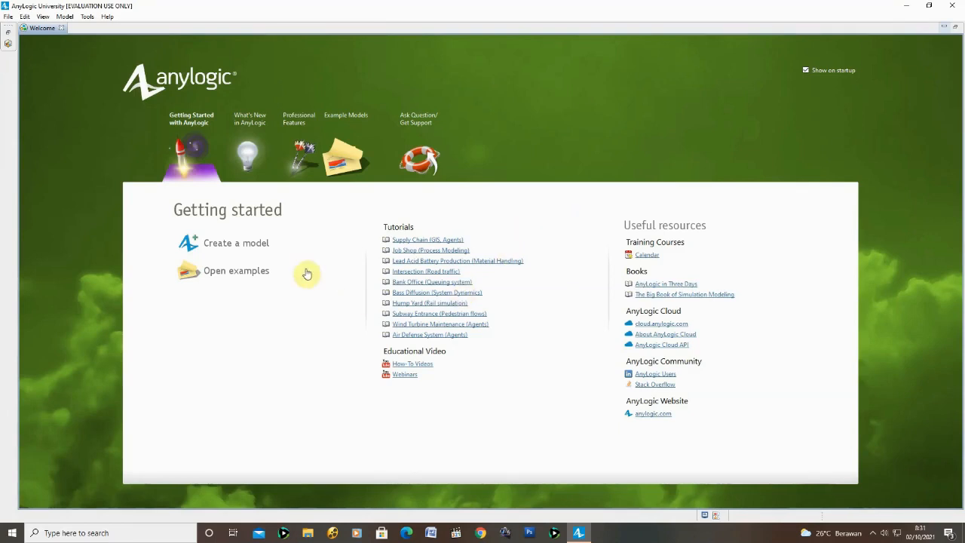
click(249, 248)
click(446, 192)
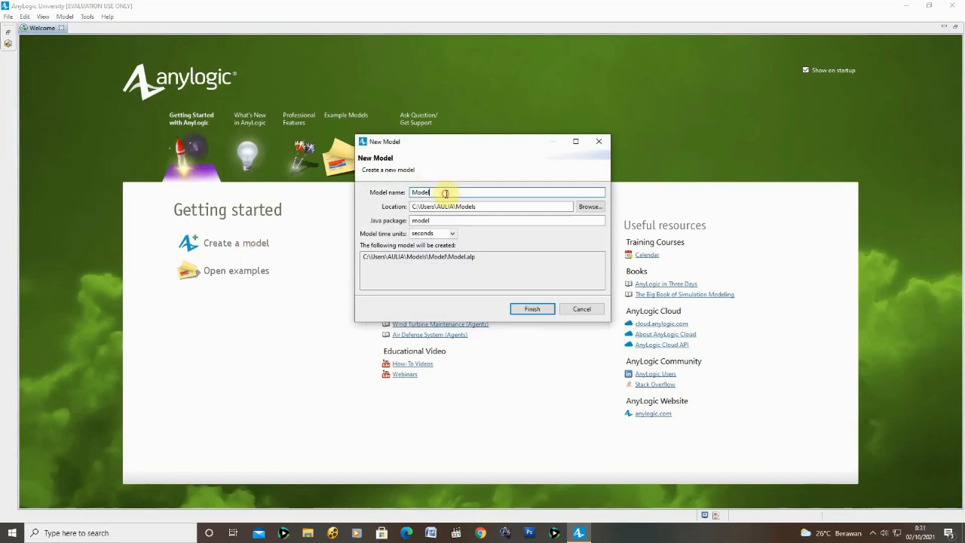
drag(442, 193, 386, 196)
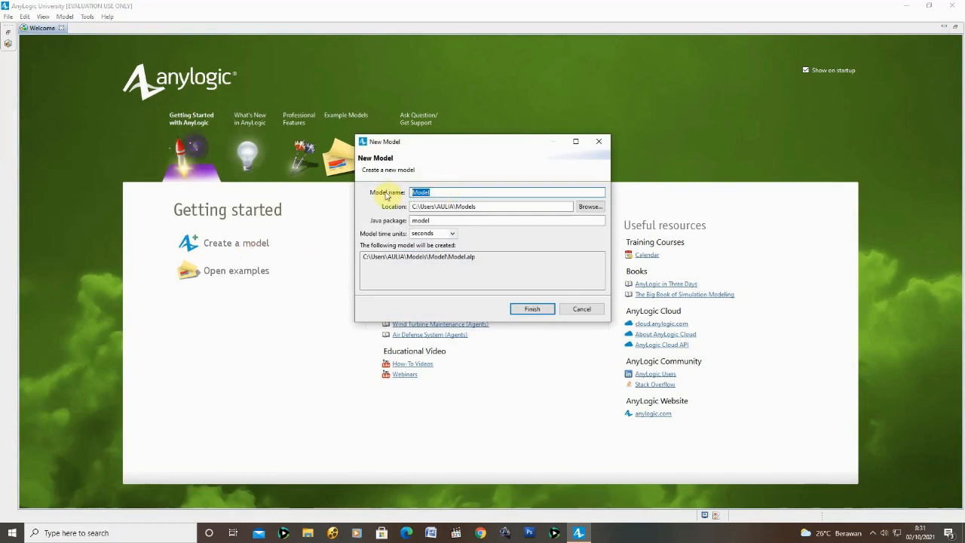
text(Multi Level)
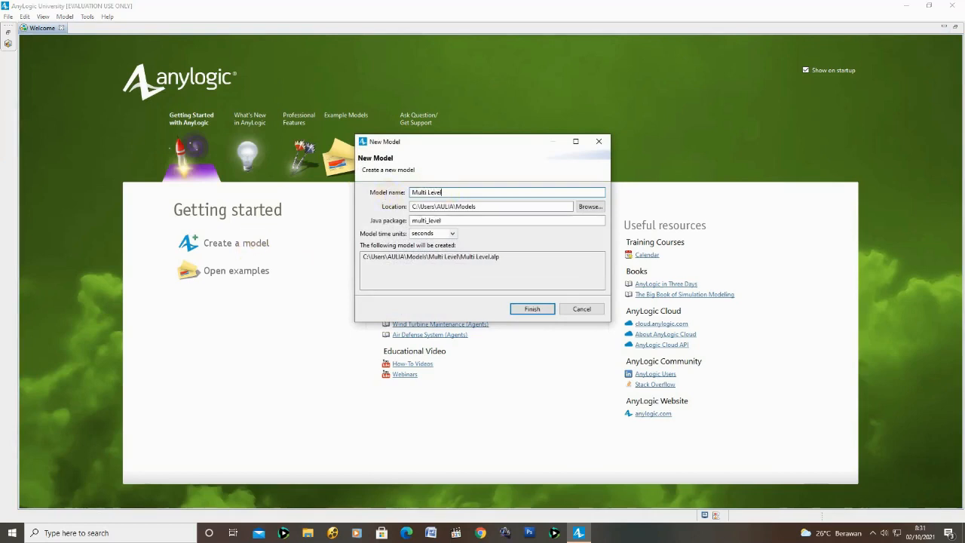
text( deliver)
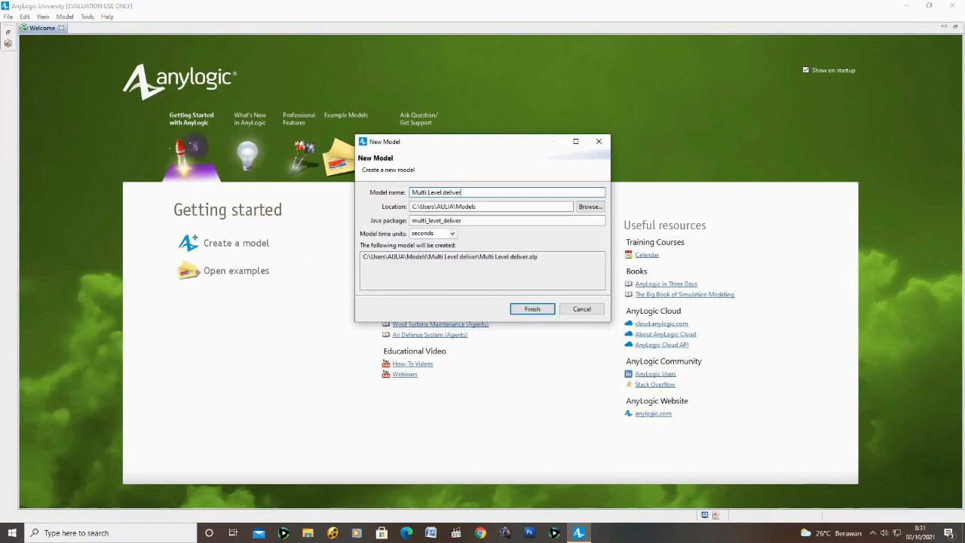
text(y)
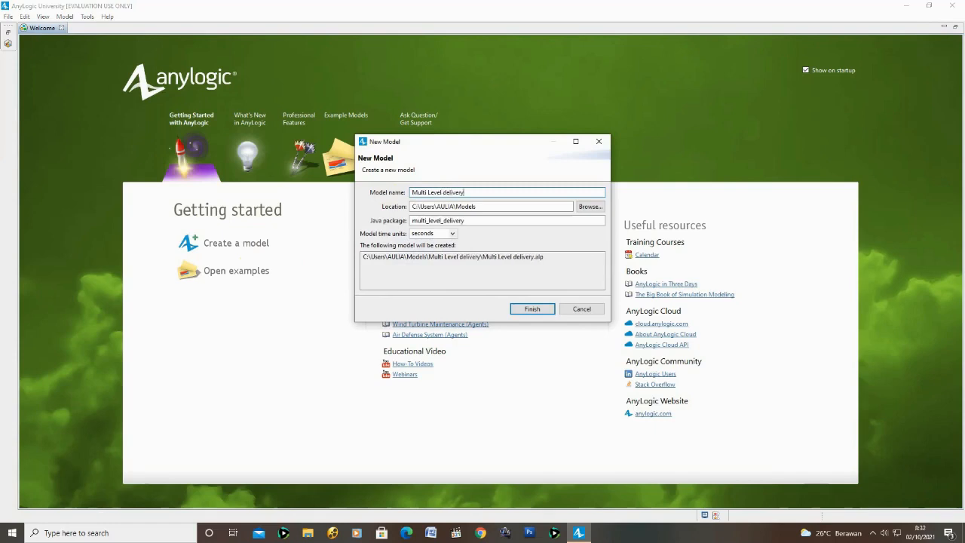
click(591, 207)
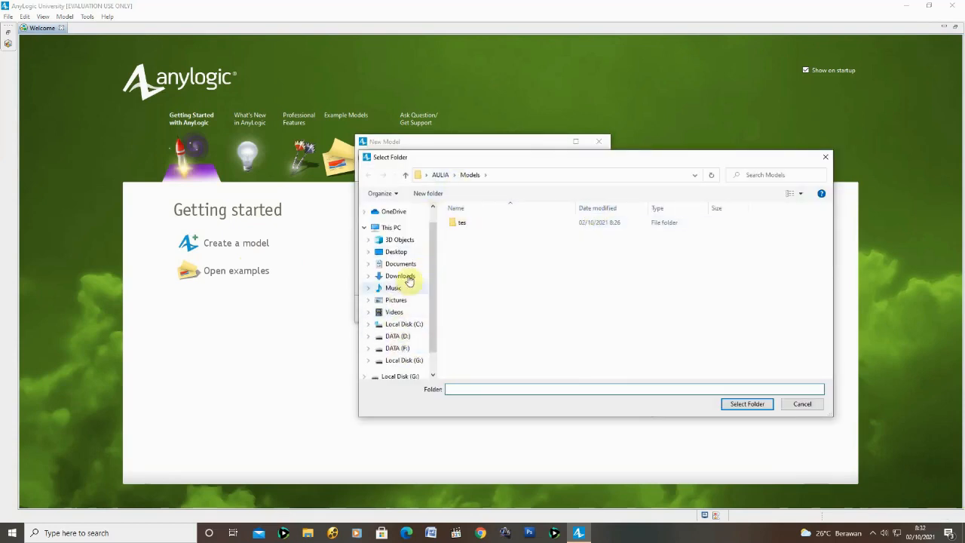
click(749, 403)
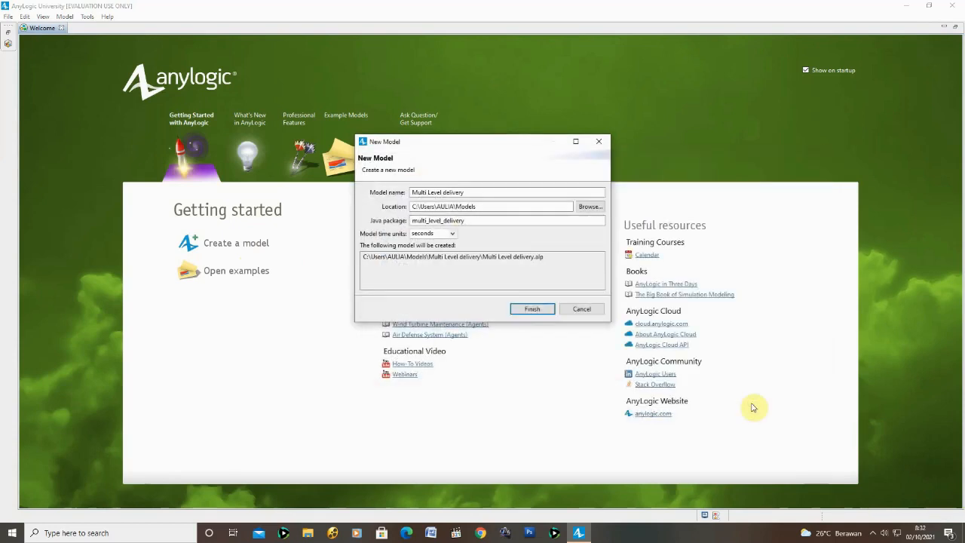
click(532, 310)
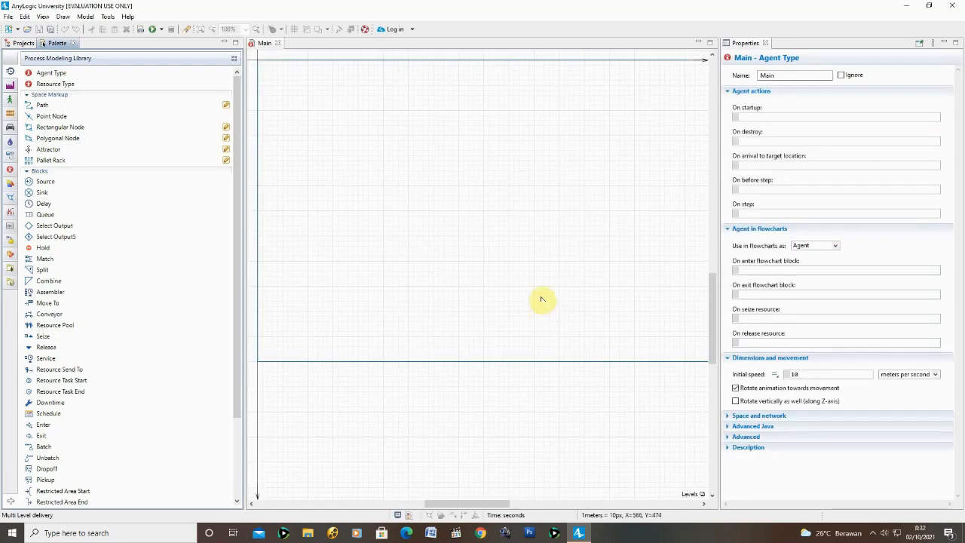
Step: Rename the existing level in Main's Presentation to controlLevel
scroll(541, 298, down, 1)
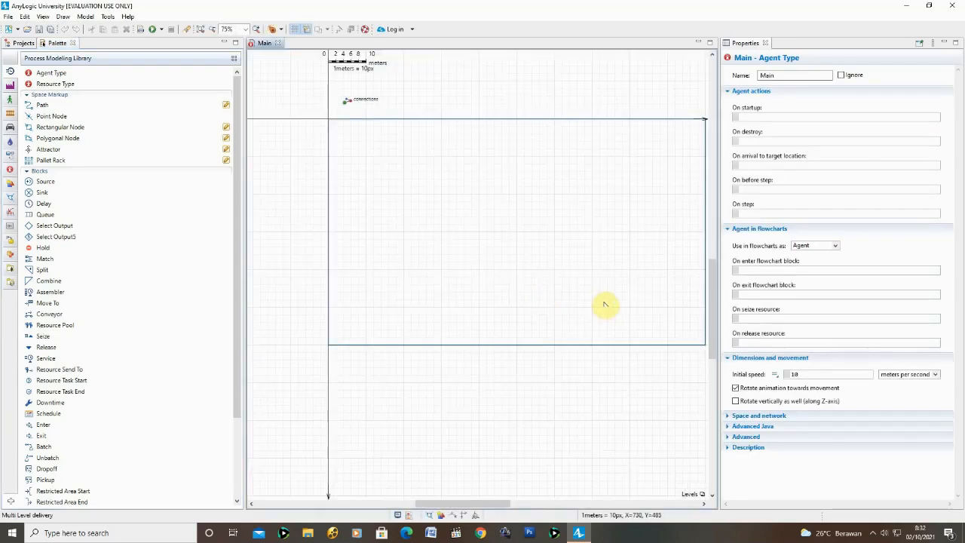
drag(605, 303, 555, 284)
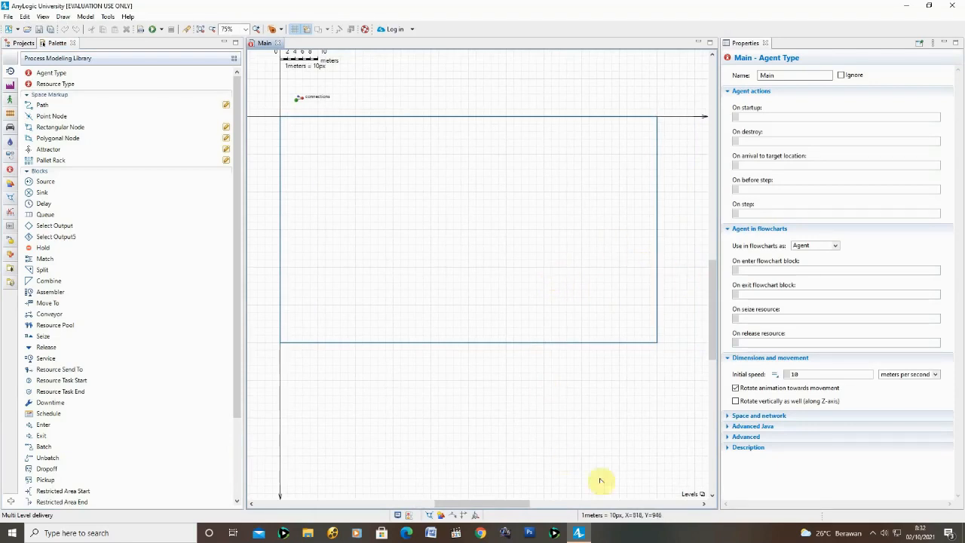
click(687, 494)
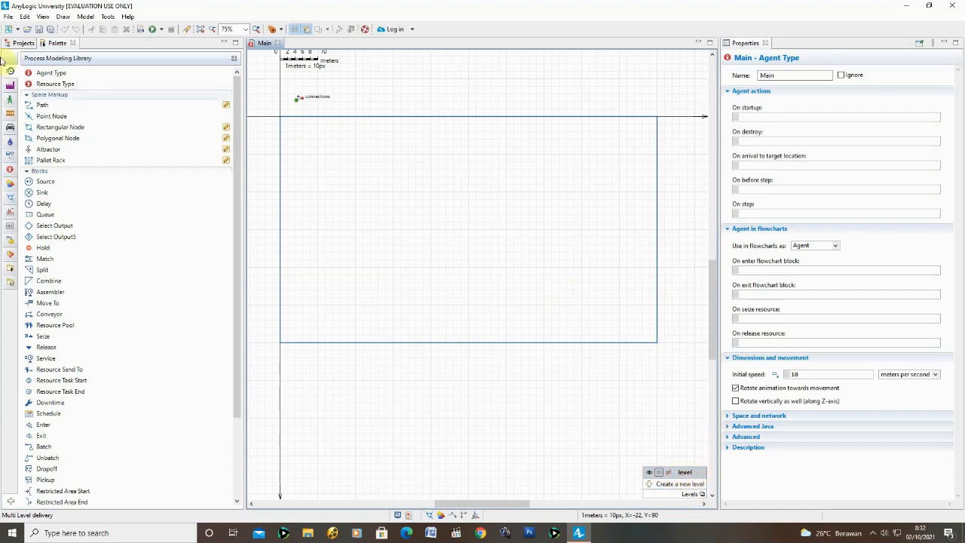
click(23, 43)
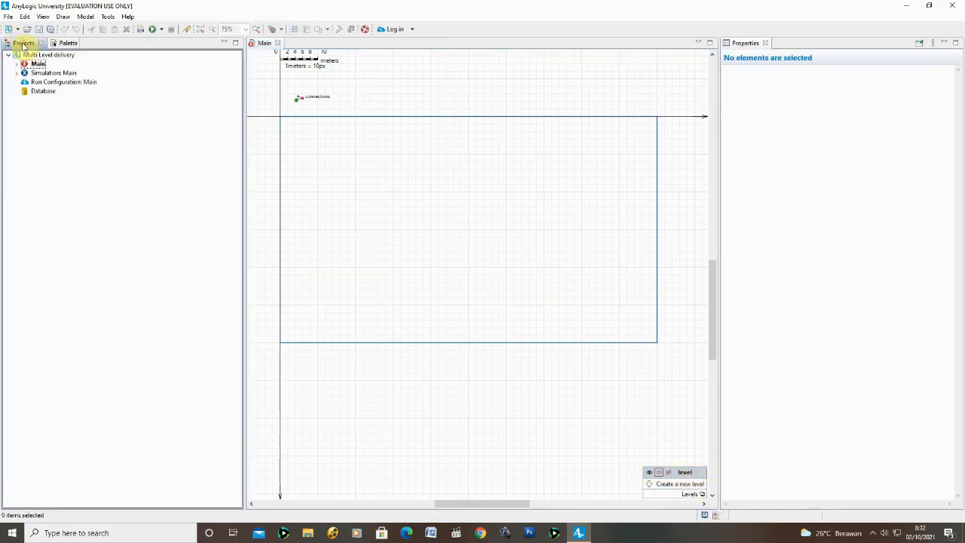
click(16, 64)
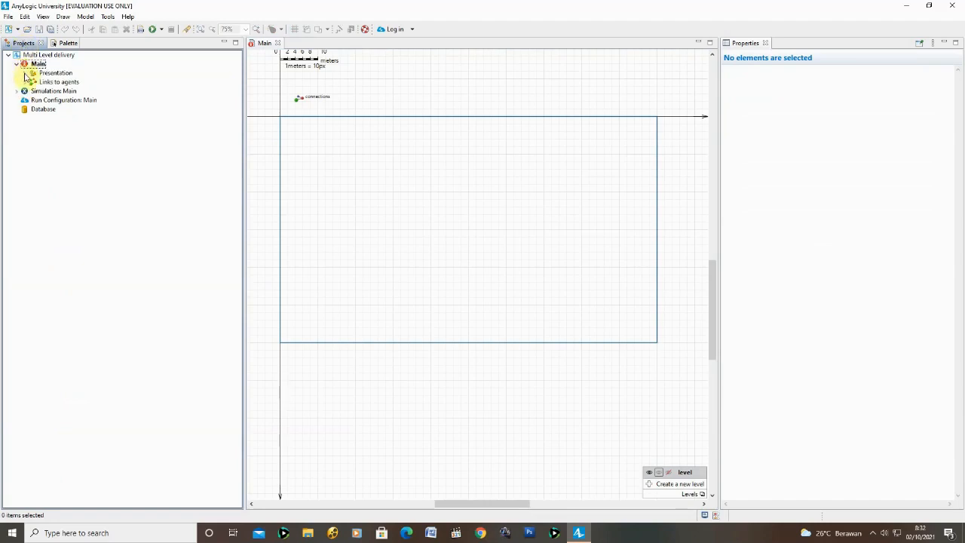
click(25, 73)
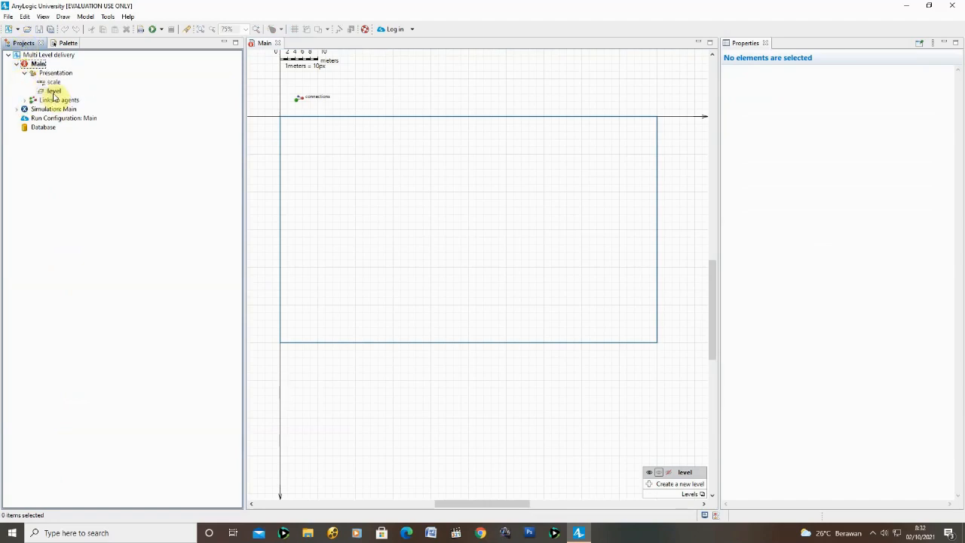
click(53, 91)
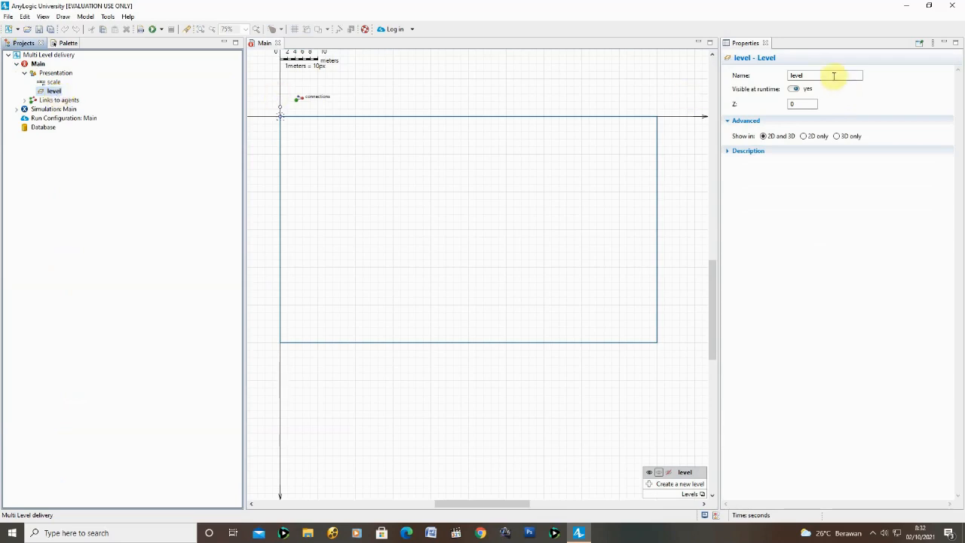
click(797, 76)
click(791, 76)
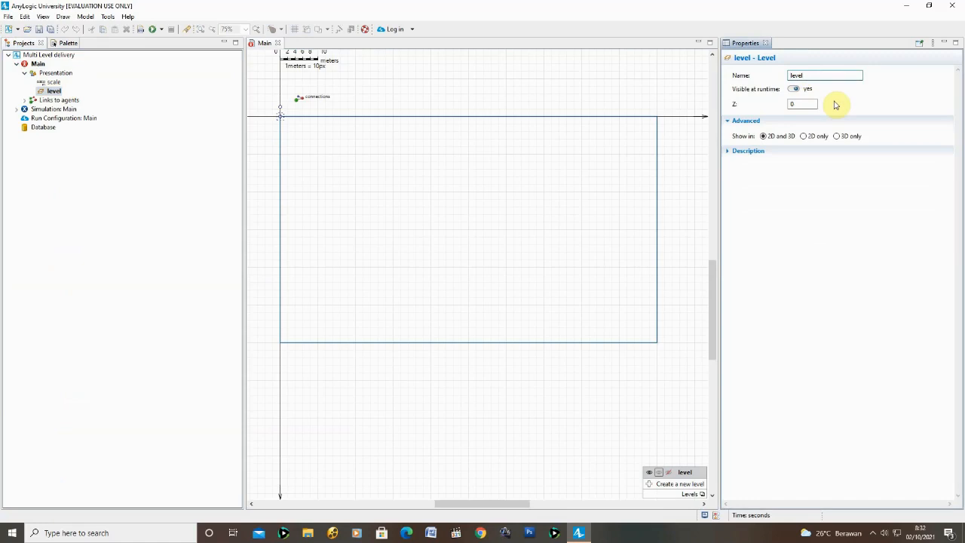
text(control)
key(Delete)
text(L)
key(Tab)
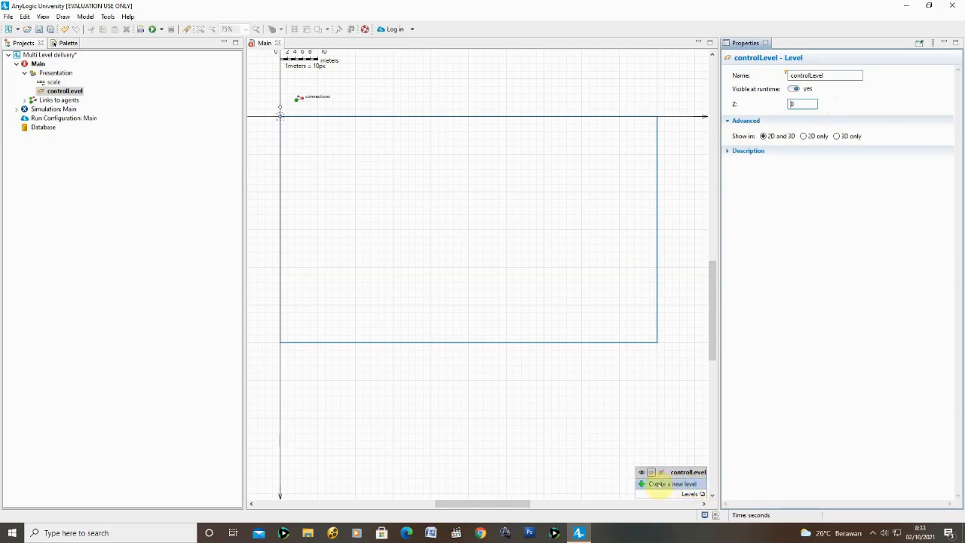
Step: Create a new level in Main named level1, keeping its Z at 0
click(687, 484)
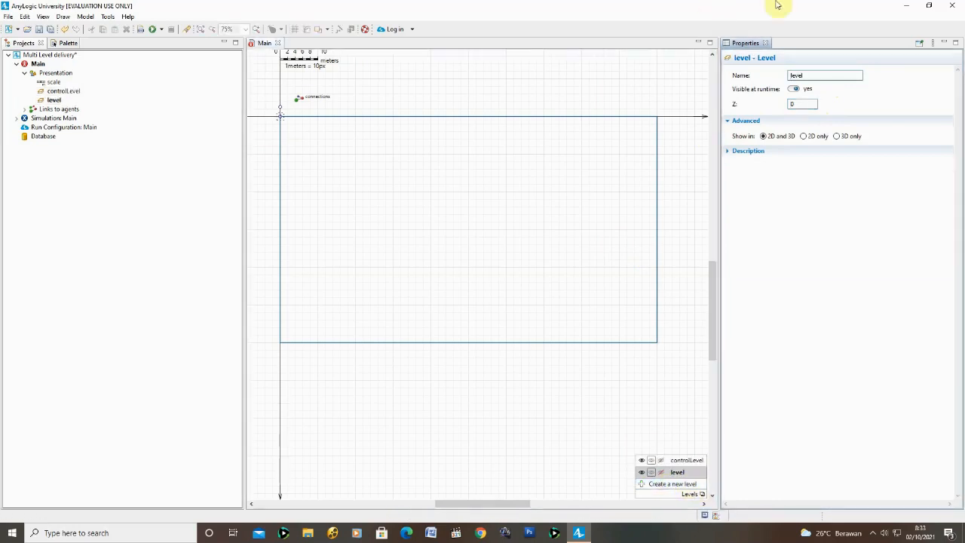
click(815, 75)
text(1)
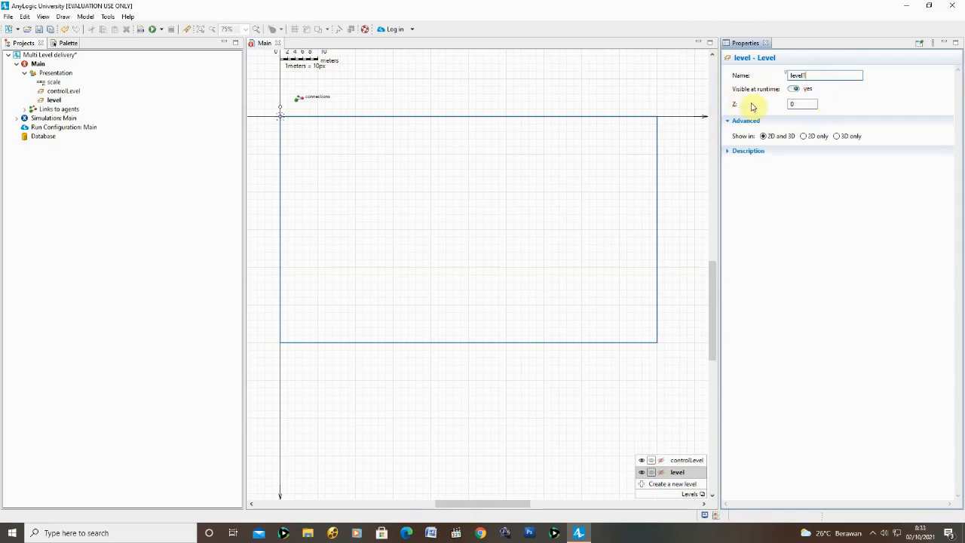
click(802, 105)
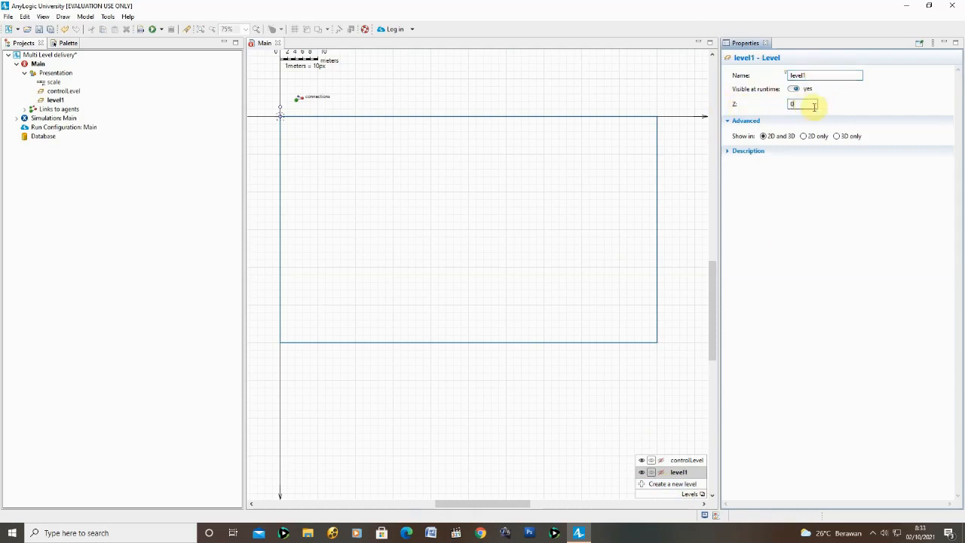
Step: Create another level named level2 and set its Z to 60
click(673, 483)
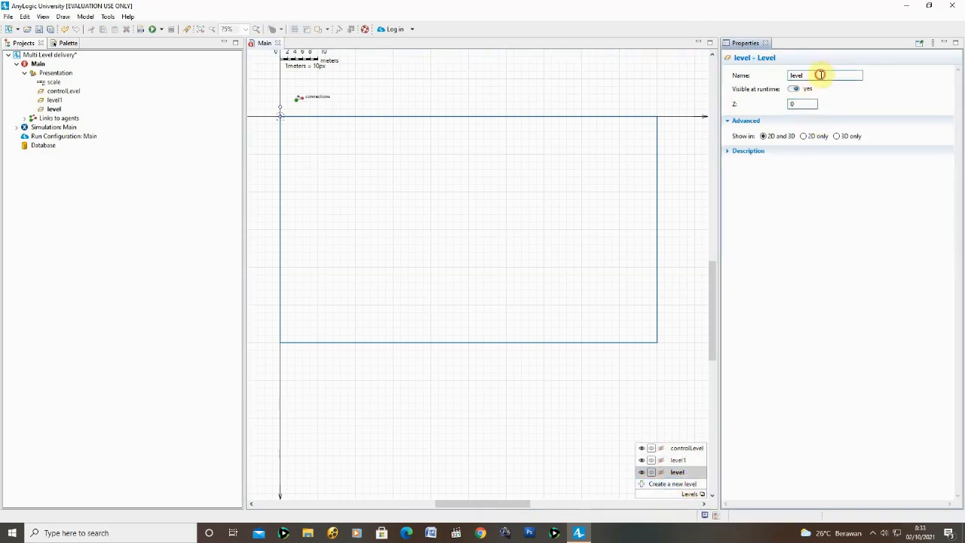
click(821, 74)
text(2)
click(799, 104)
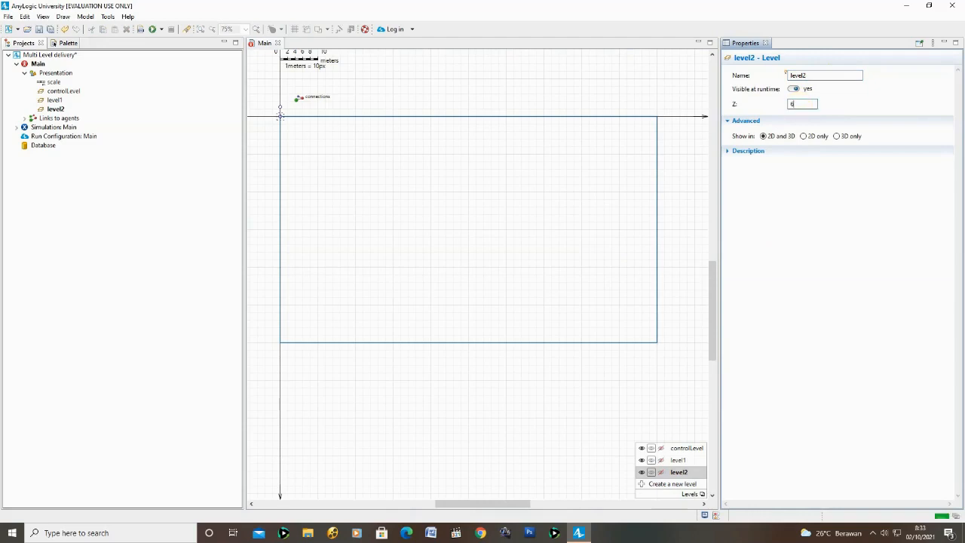
text(60)
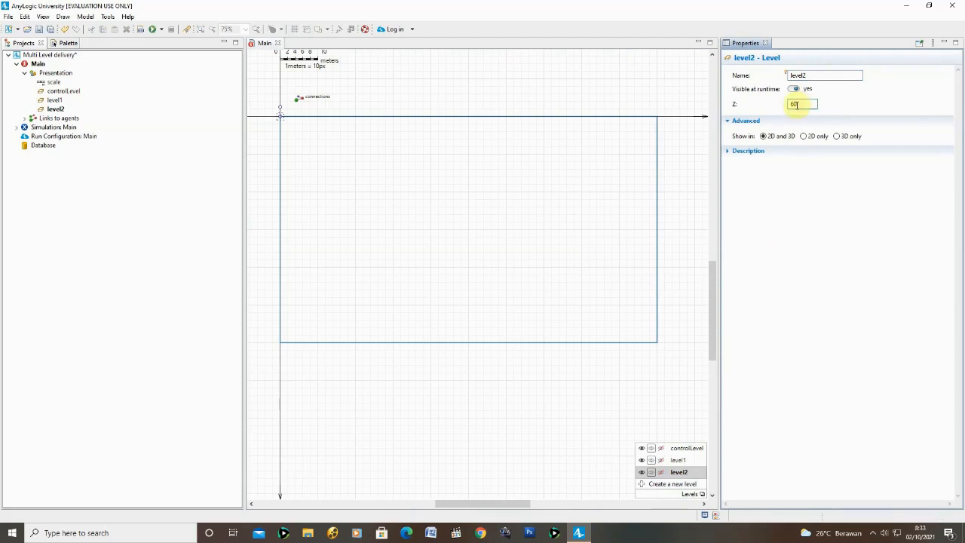
Step: Create a further level named level3 and set its Z to 120
click(673, 483)
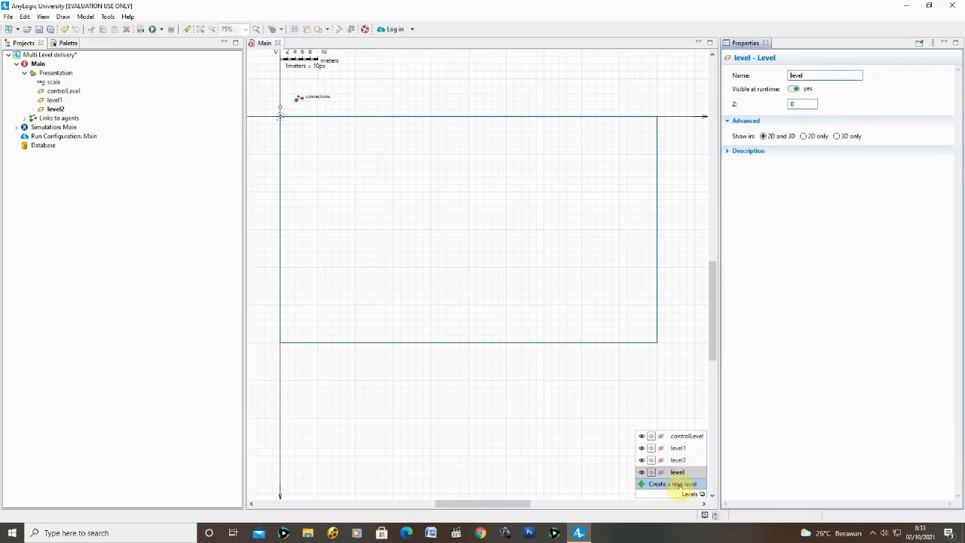
click(807, 75)
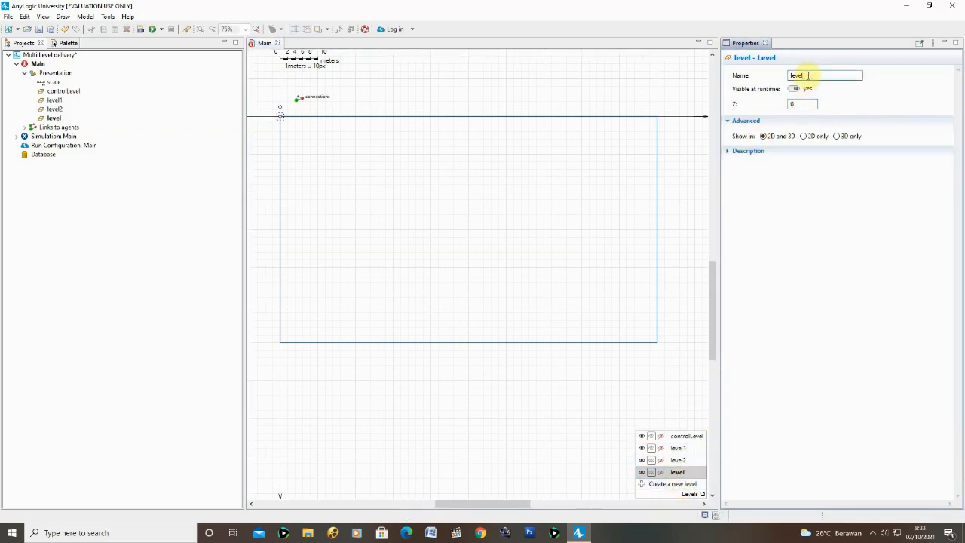
text(3)
double_click(797, 104)
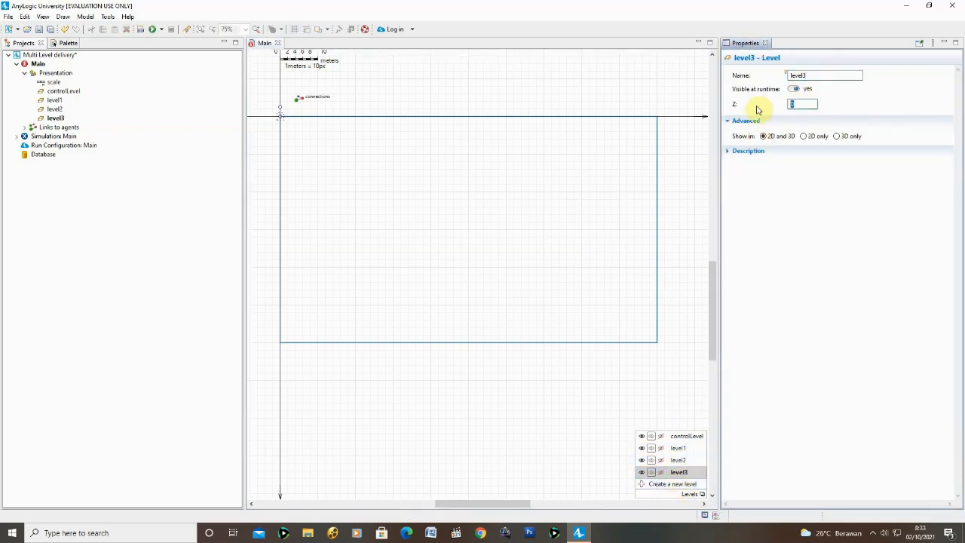
text(12)
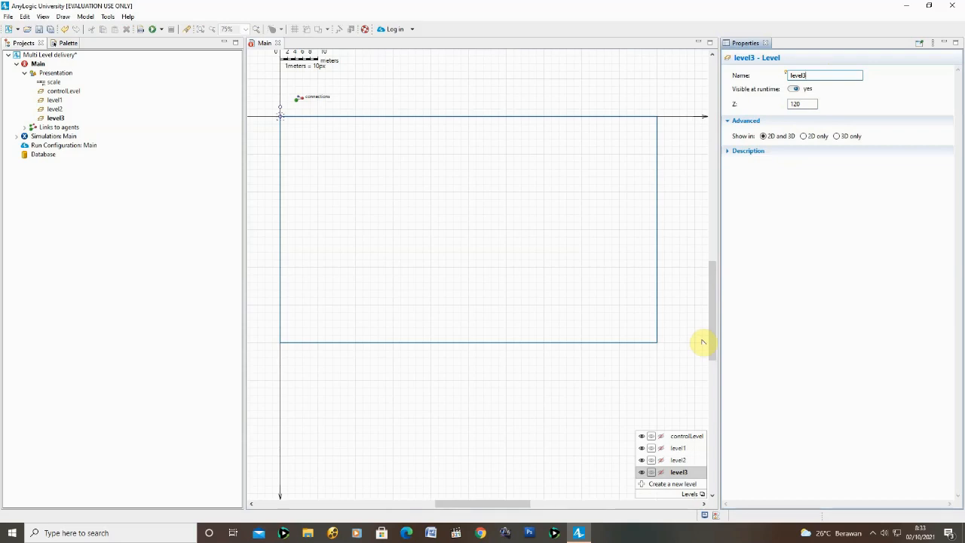
Step: Review the Z settings of level1, level2 and level3 in their properties
click(678, 447)
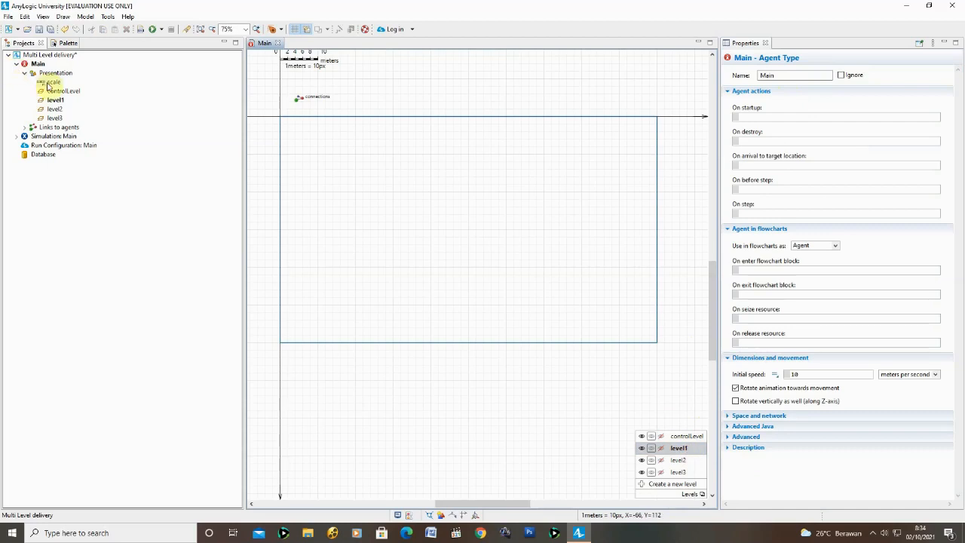
click(55, 99)
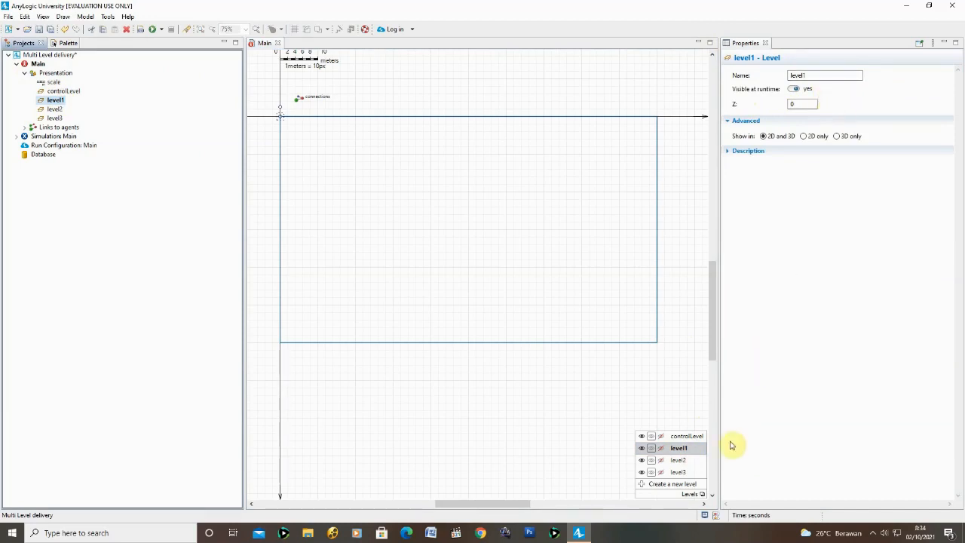
click(677, 460)
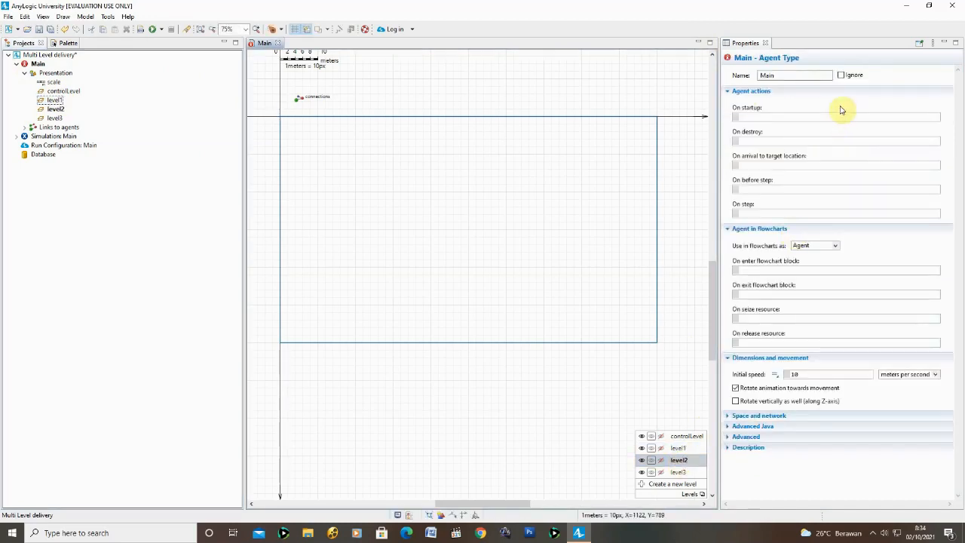
click(55, 108)
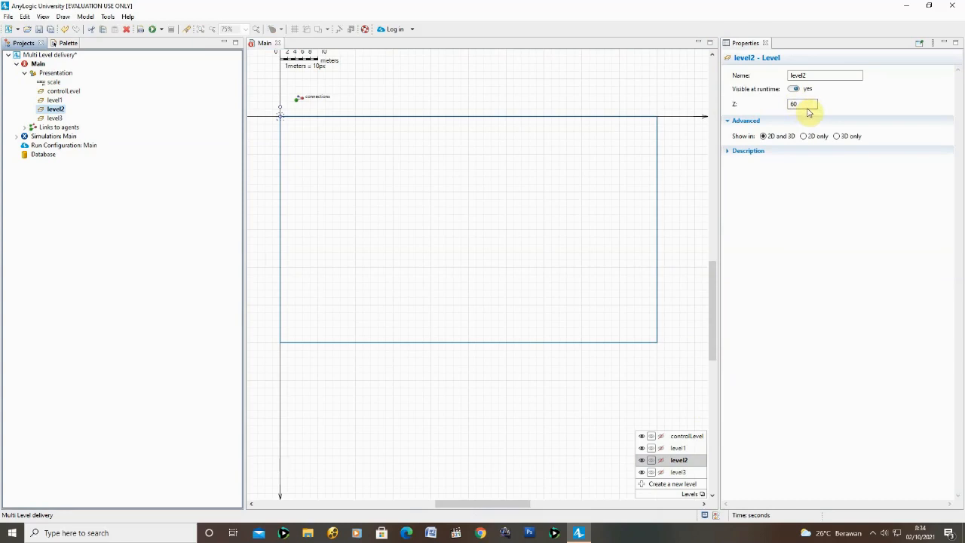
click(55, 118)
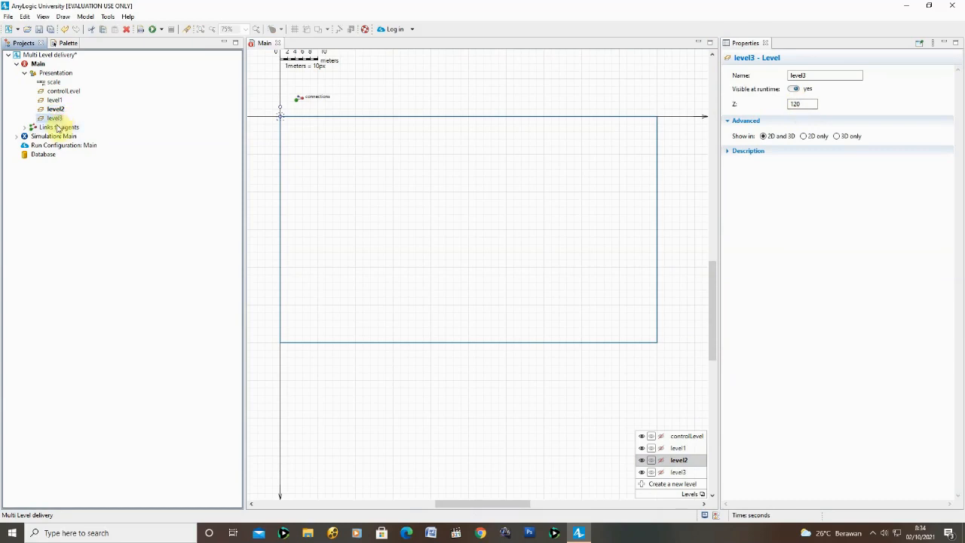
click(798, 106)
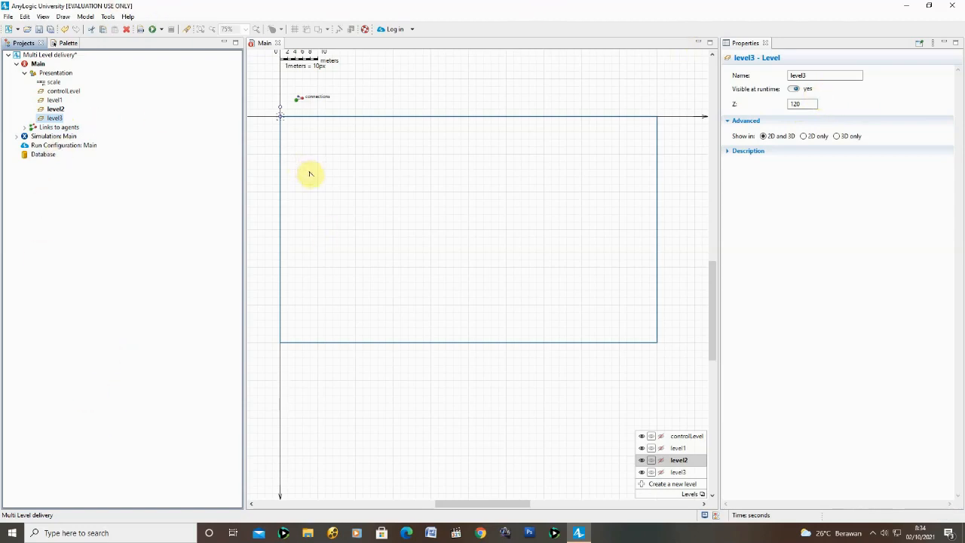
click(54, 101)
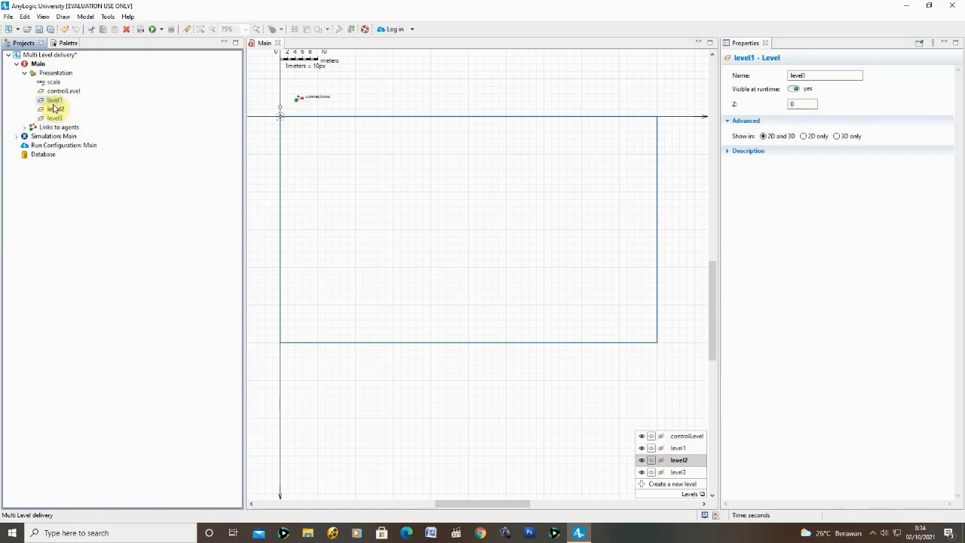
Step: Make level1 the active level for editing and bring up the Material Handling Library elements
click(690, 448)
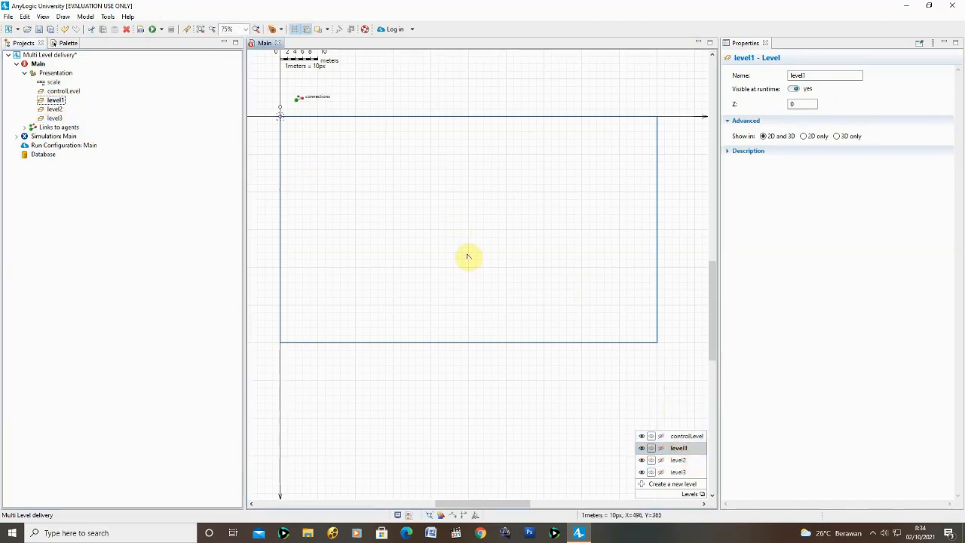
click(429, 333)
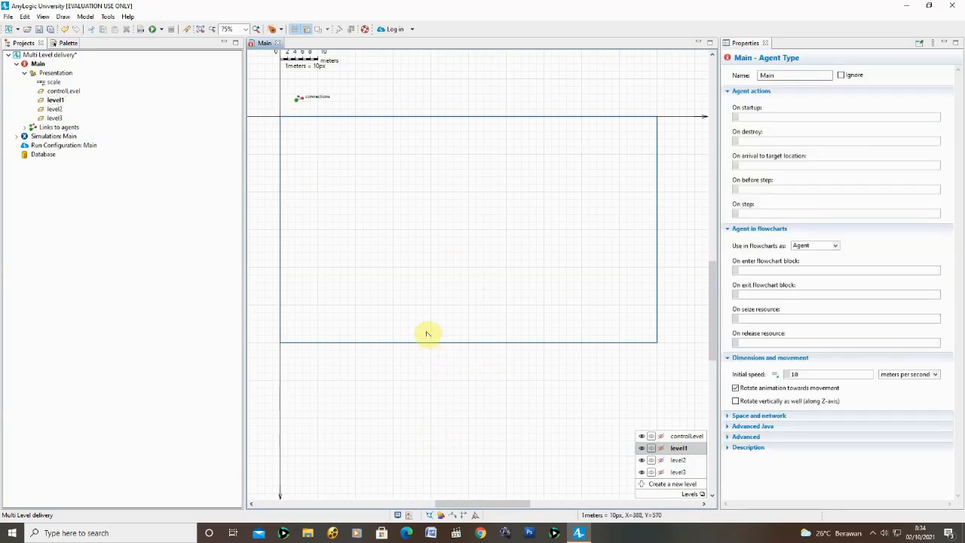
scroll(430, 334, down, 2)
scroll(426, 333, up, 2)
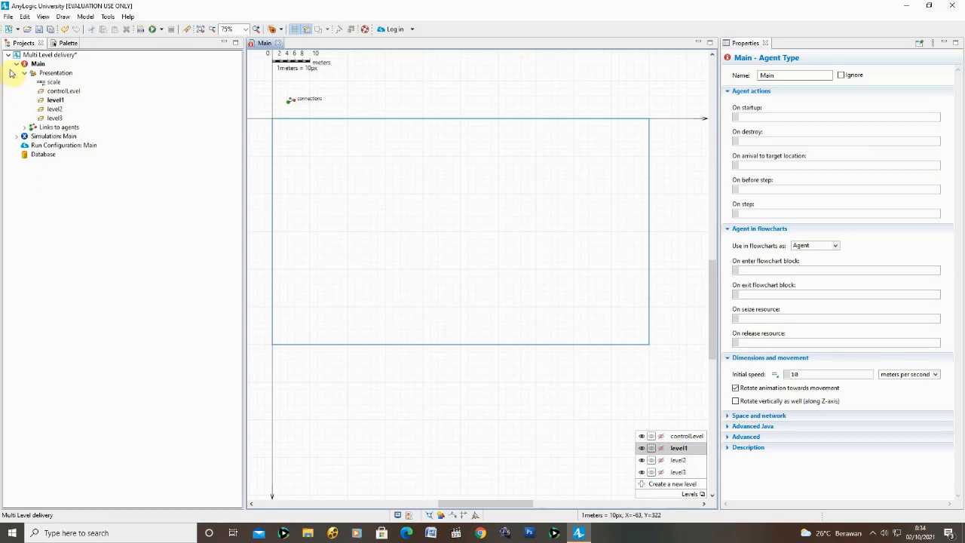
click(24, 44)
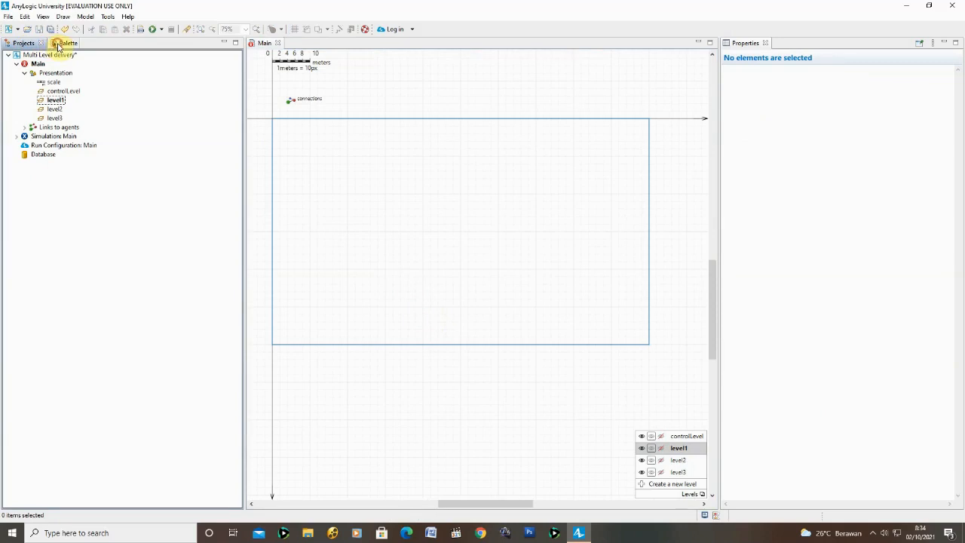
click(58, 45)
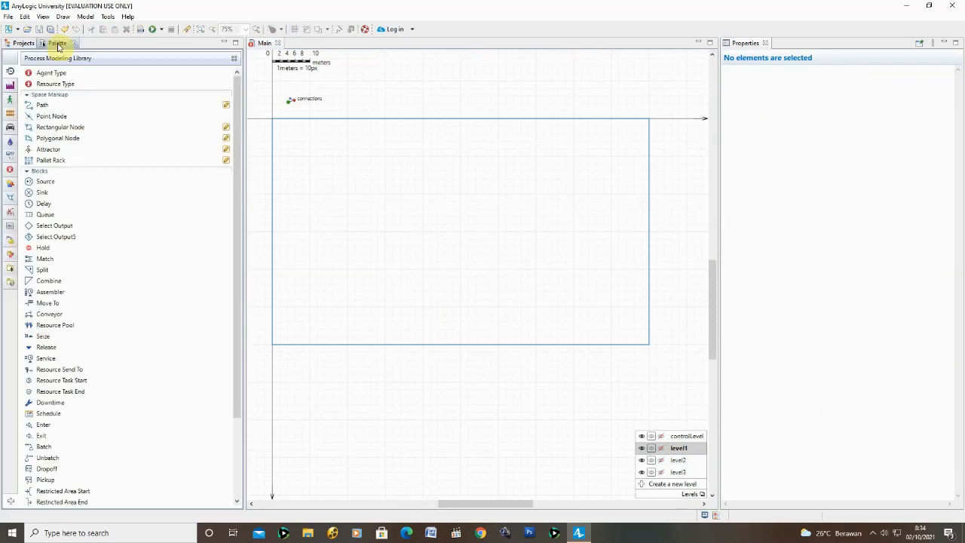
click(13, 86)
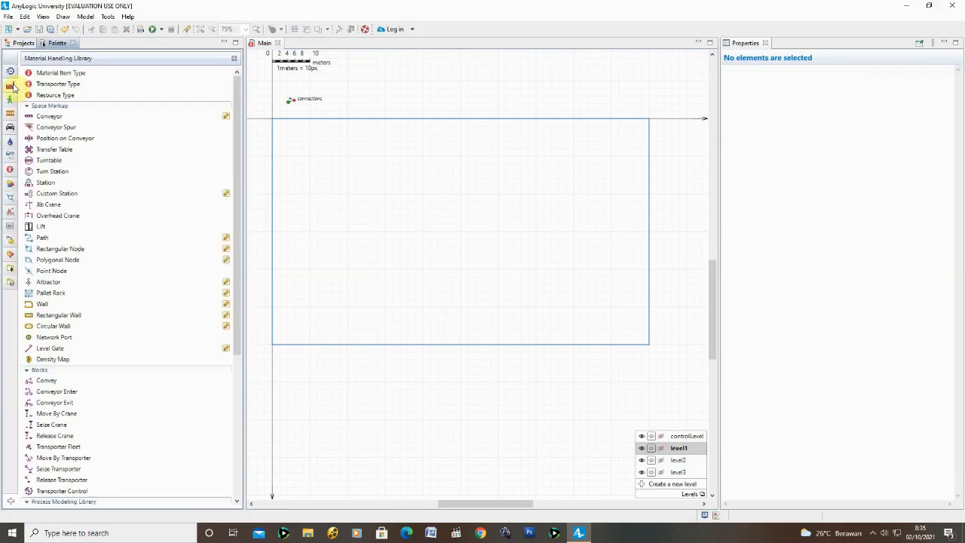
double_click(41, 305)
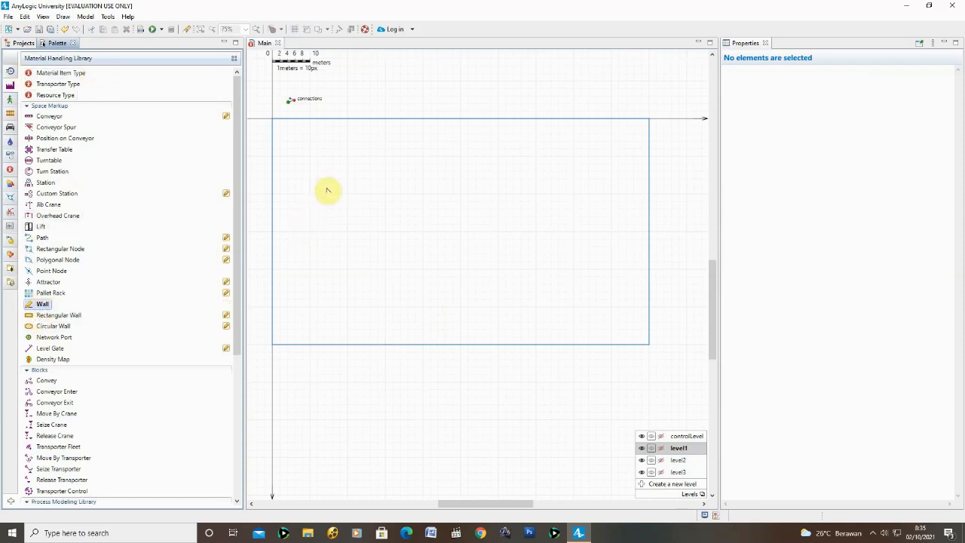
click(37, 305)
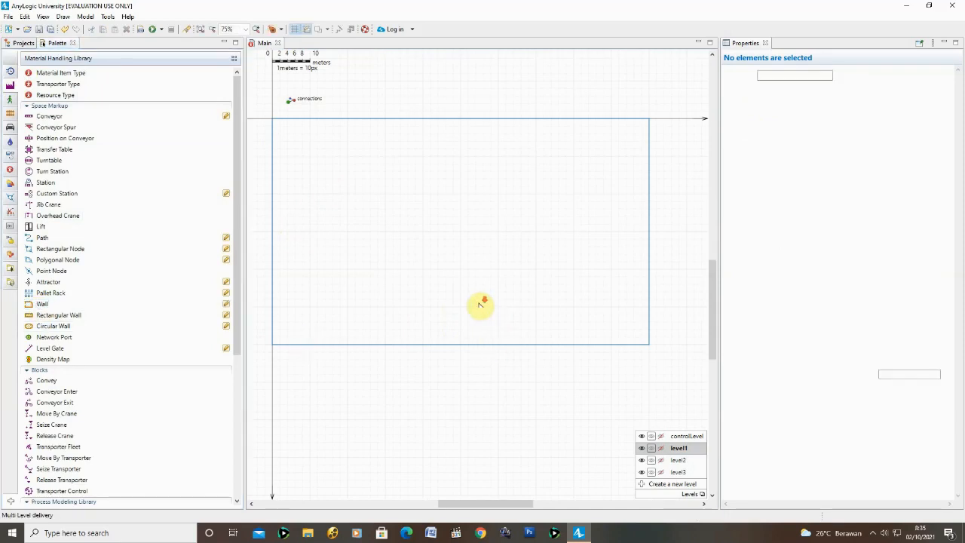
click(480, 305)
Step: Draw a wall on level1 as a rectangular outline about 700 by 350, leaving an opening in the middle of its left side
scroll(480, 304, up, 1)
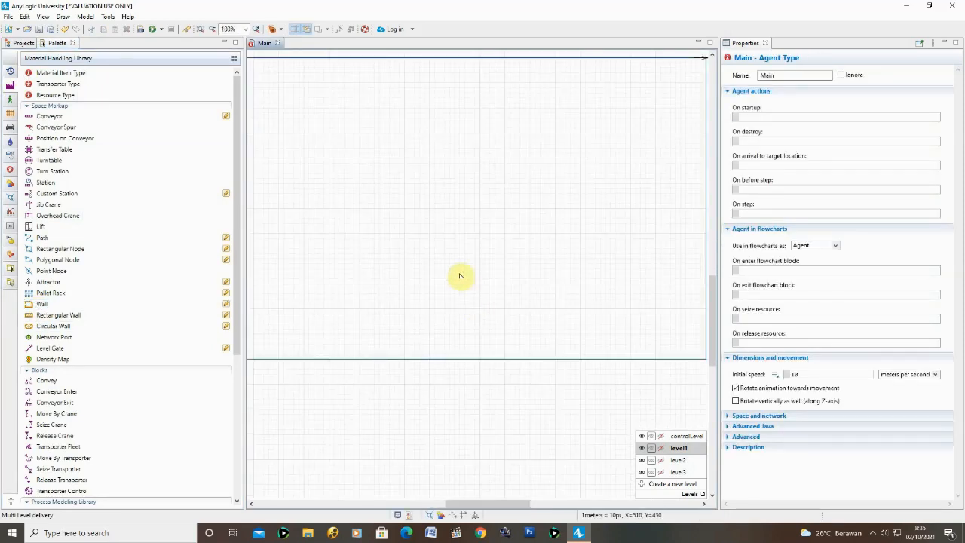
scroll(409, 248, up, 3)
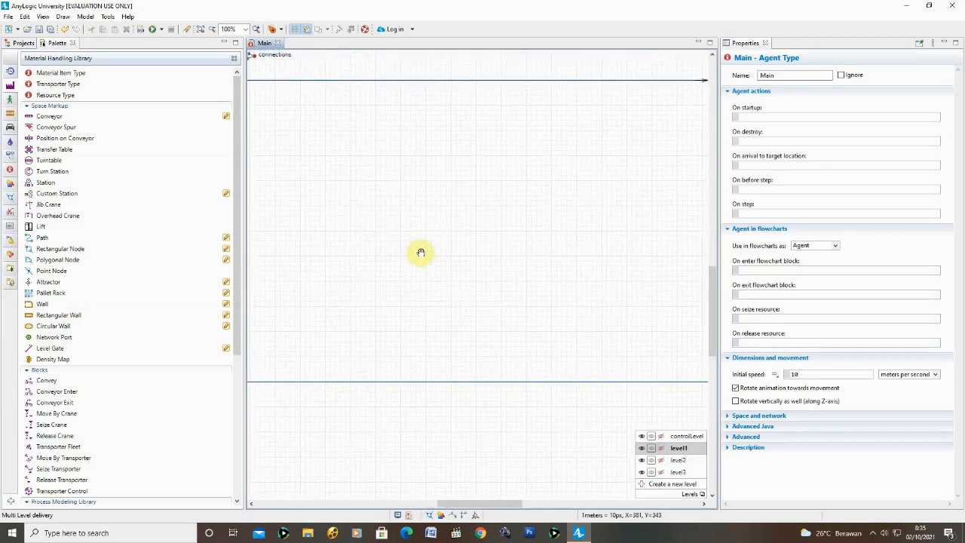
mouse_move(442, 259)
mouse_down()
mouse_move(456, 260)
mouse_move(453, 254)
mouse_up()
double_click(42, 304)
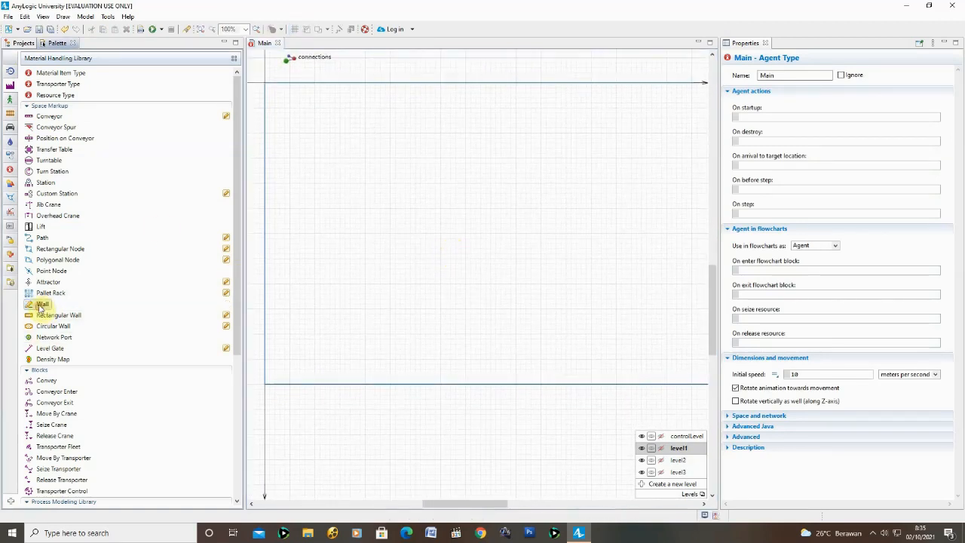
click(340, 183)
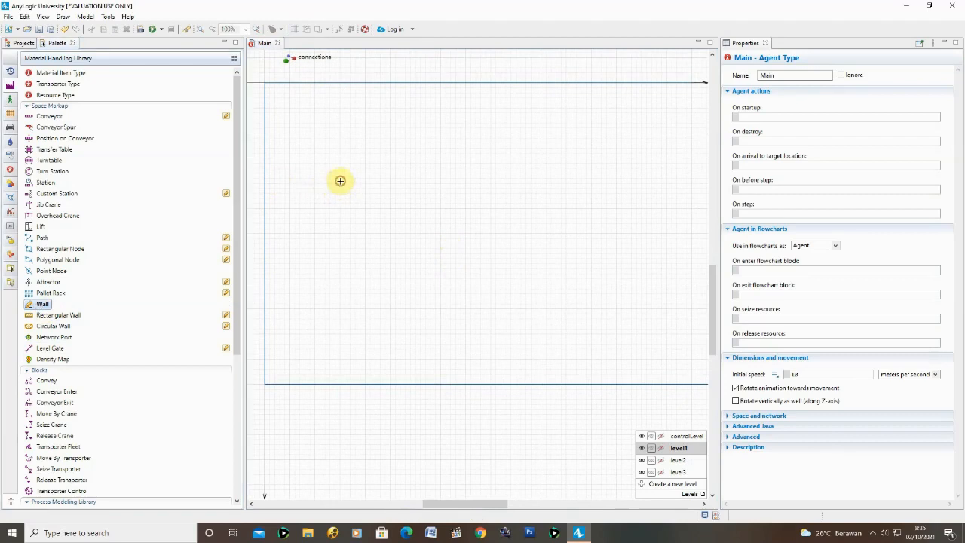
click(339, 132)
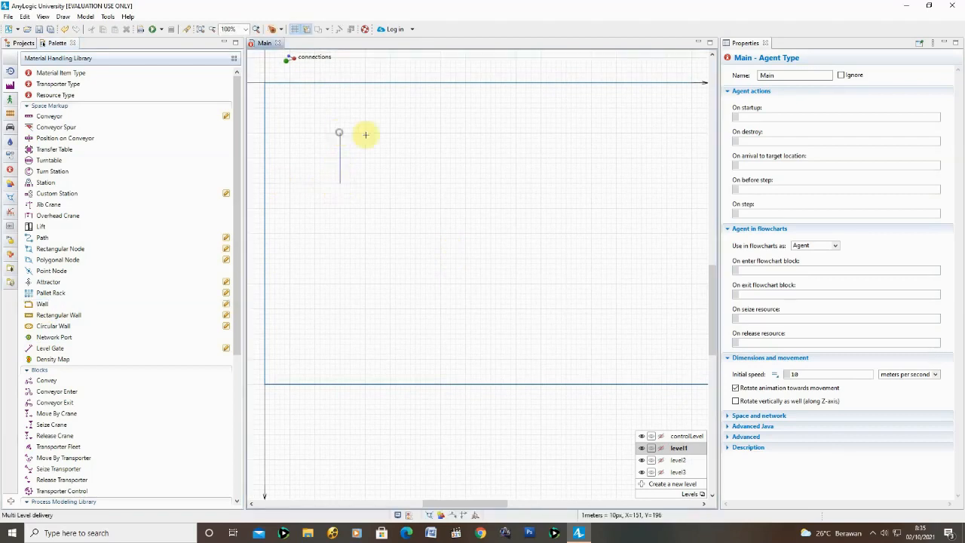
click(691, 132)
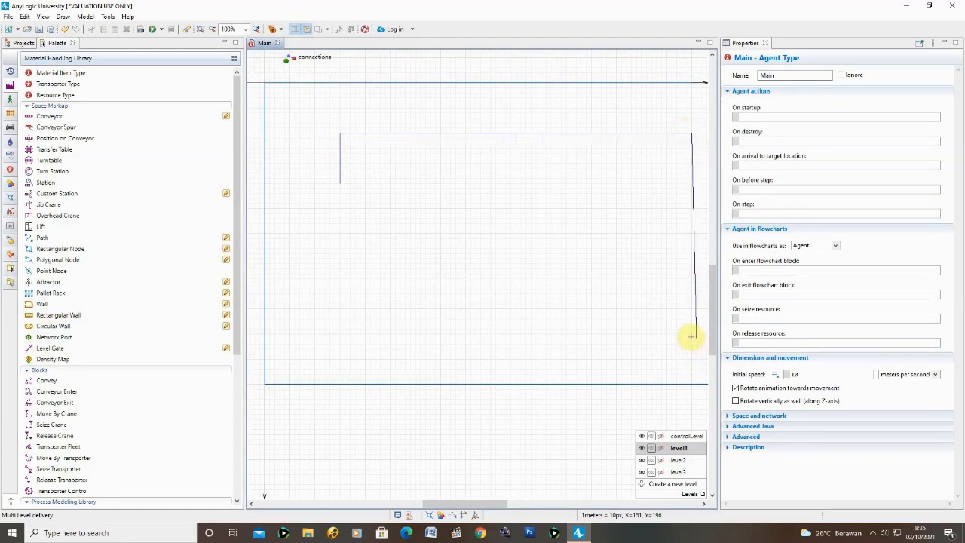
click(689, 307)
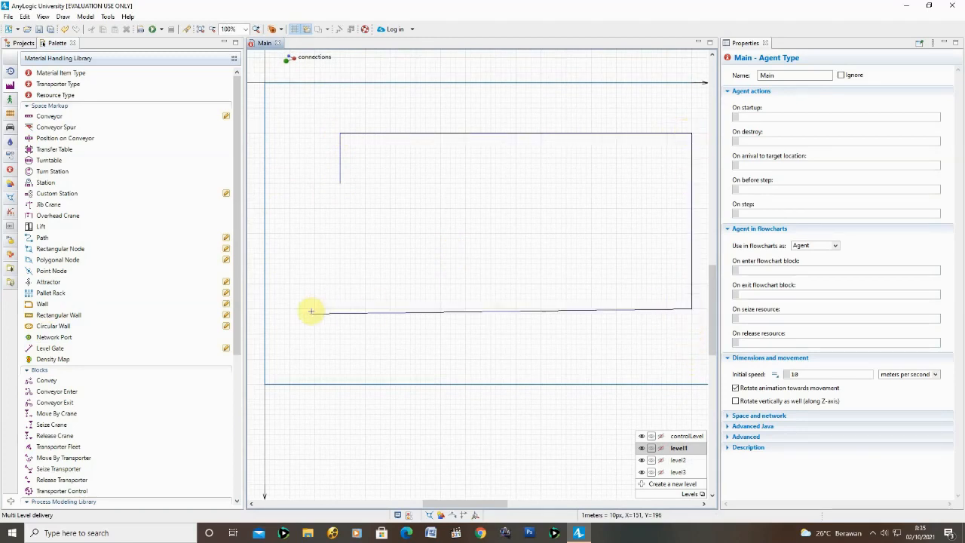
click(340, 307)
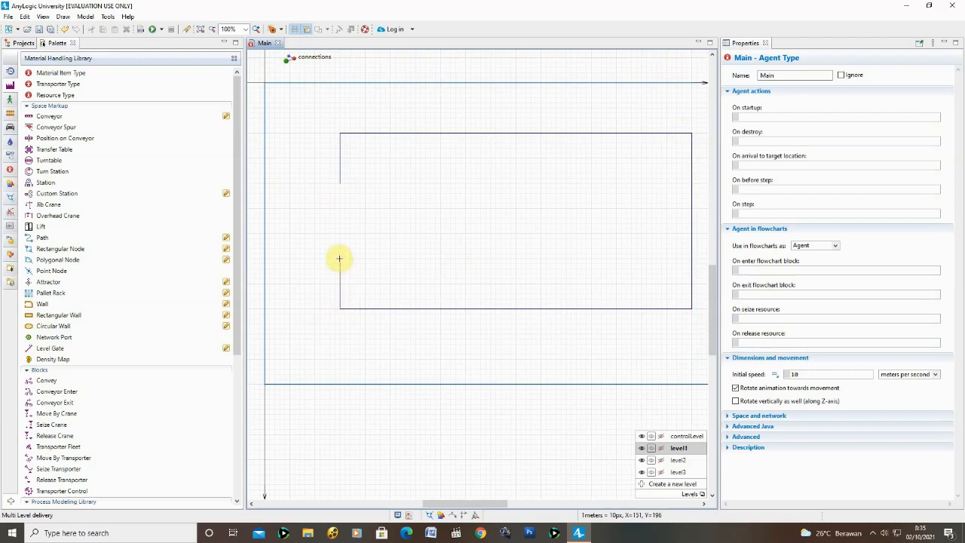
double_click(339, 258)
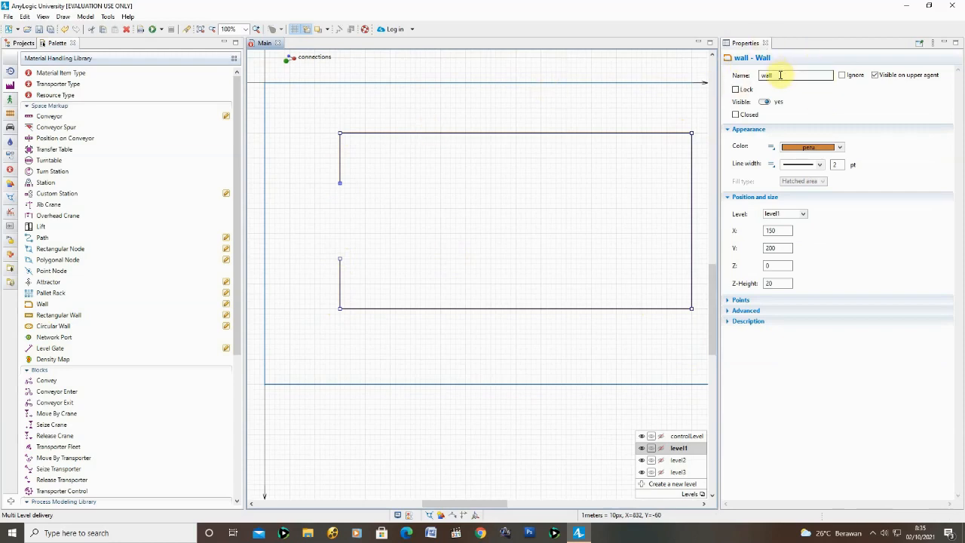
Step: Set the wall's Z-Height to 10
double_click(775, 283)
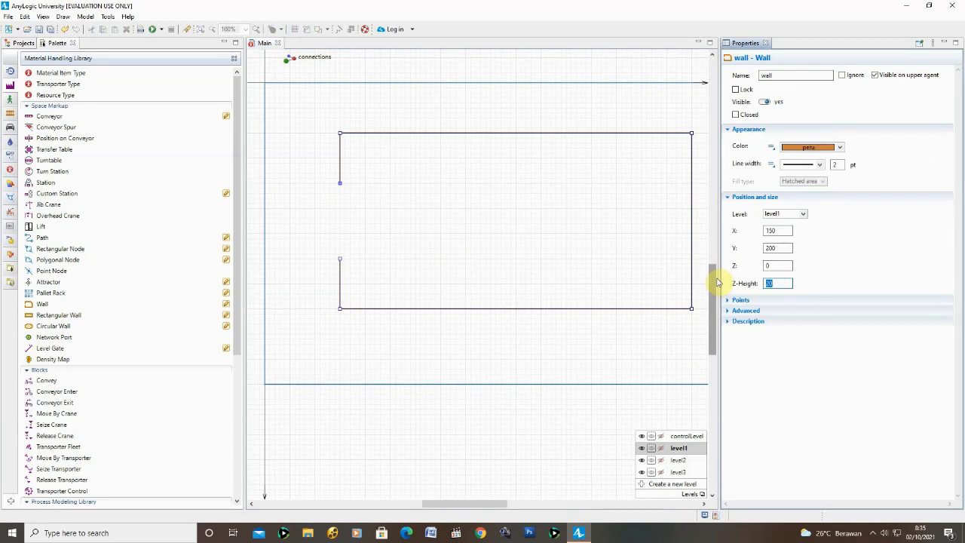
text(10)
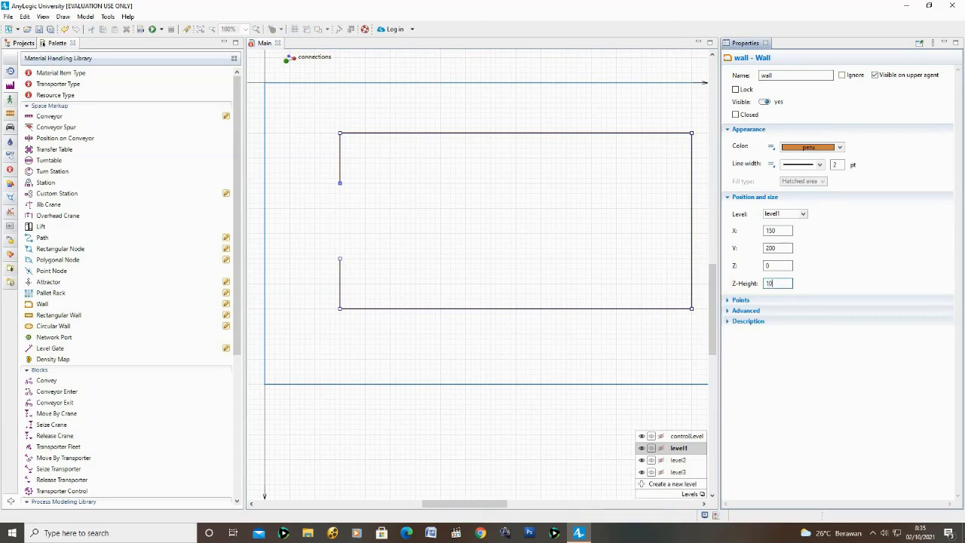
click(830, 269)
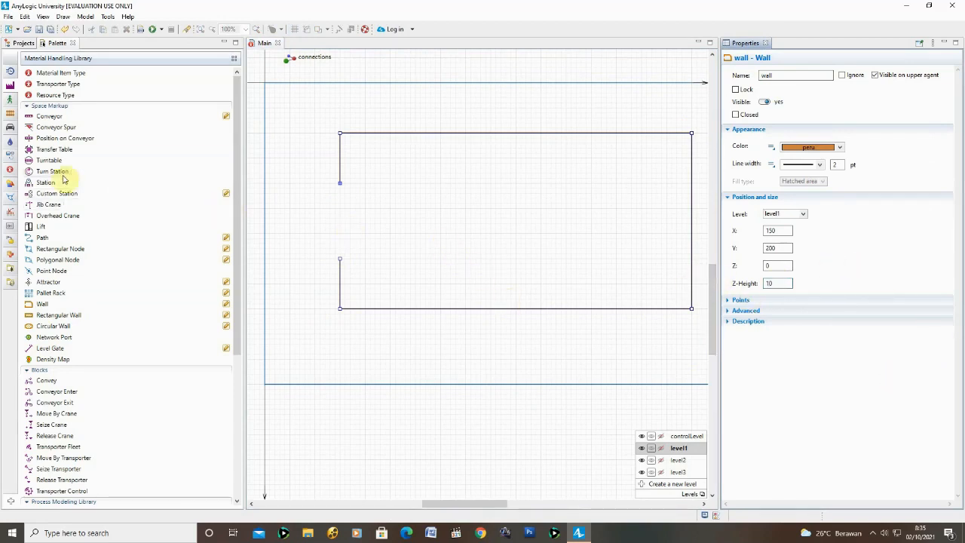
click(520, 346)
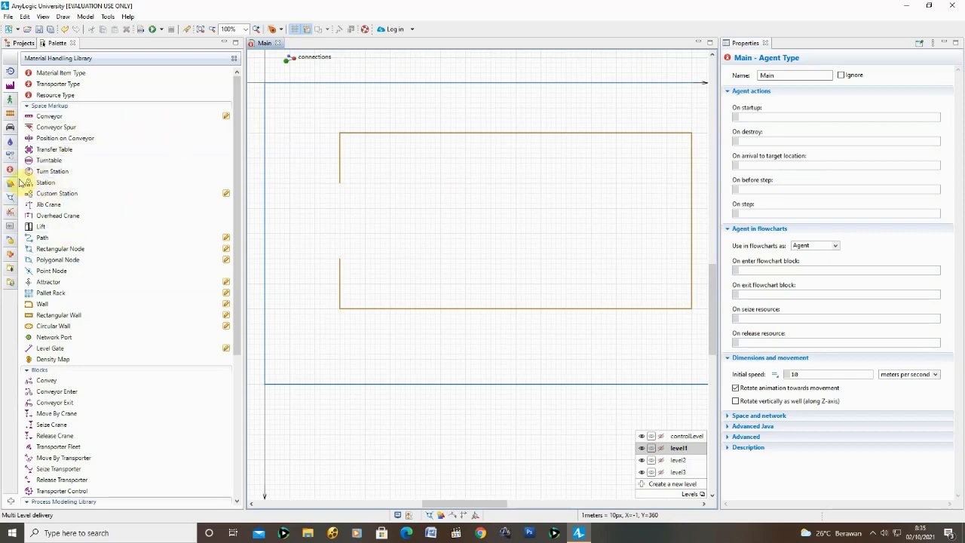
Step: Draw a 700 by 350 presentation rectangle over the walled area on level1 and set its Z-Height to 0
click(57, 44)
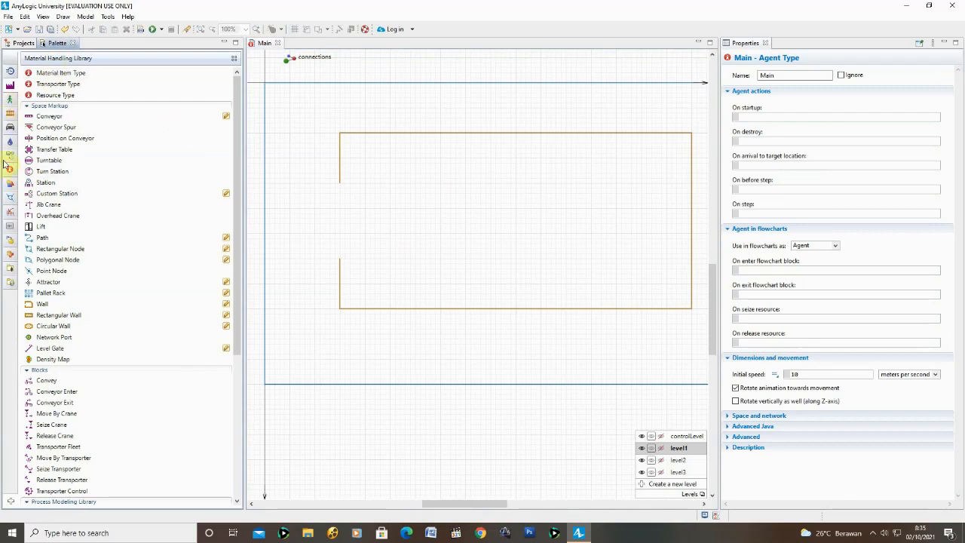
click(10, 186)
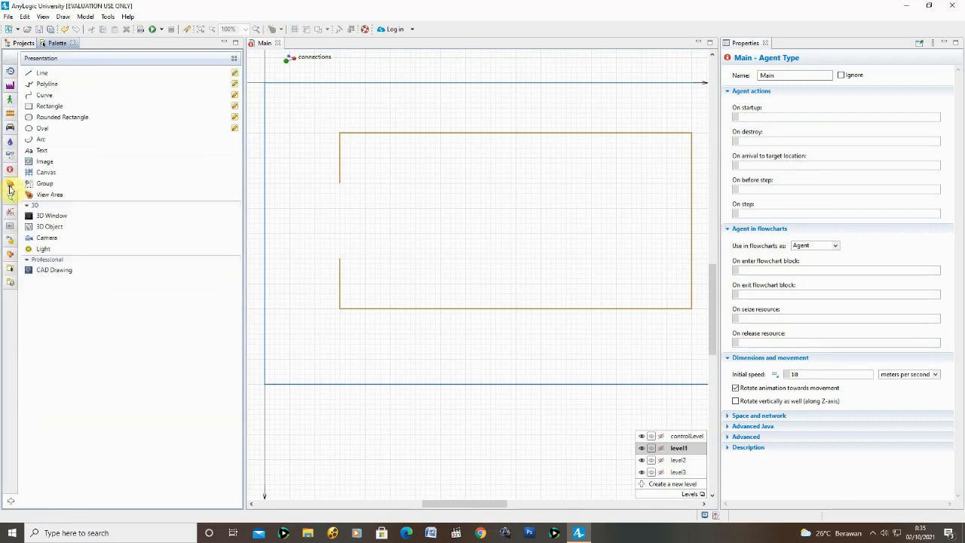
click(51, 108)
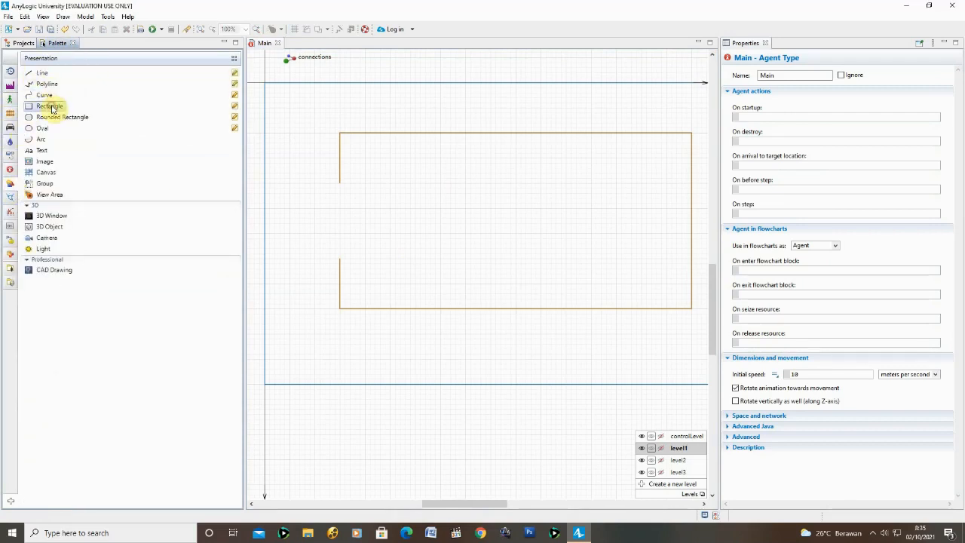
click(50, 106)
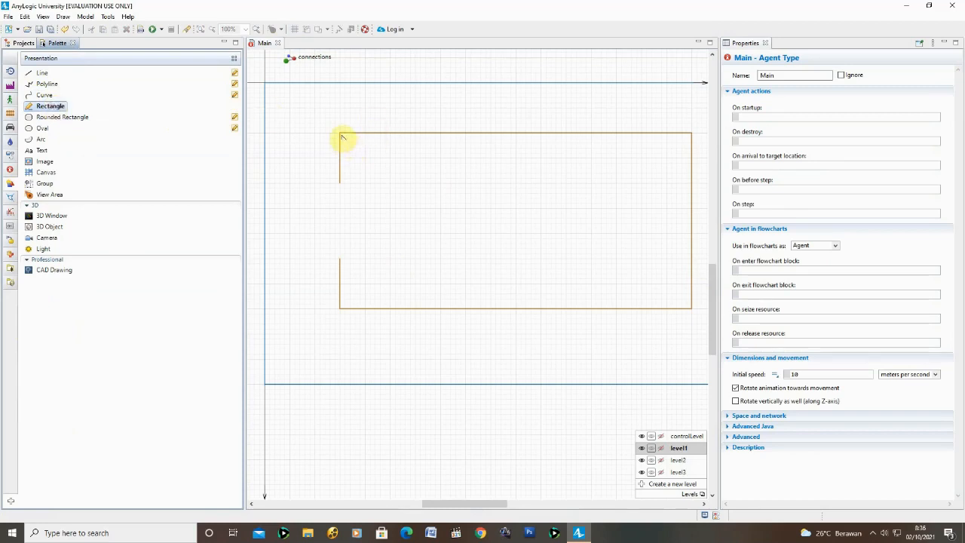
drag(338, 131, 691, 307)
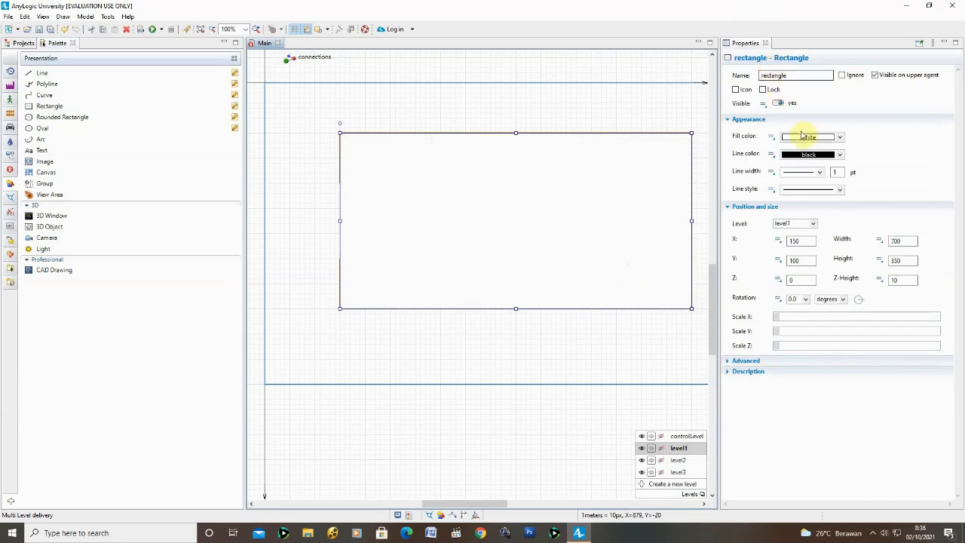
double_click(905, 280)
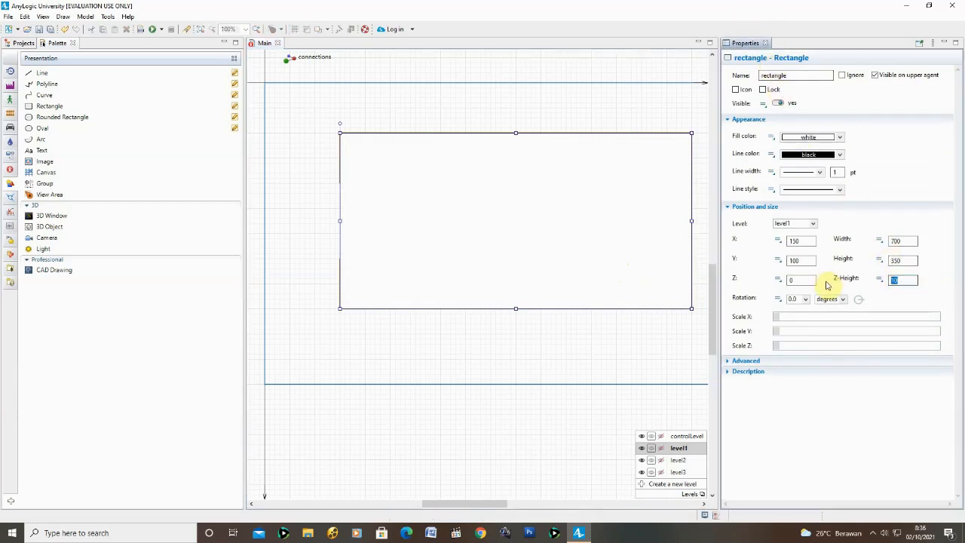
text(0)
click(904, 312)
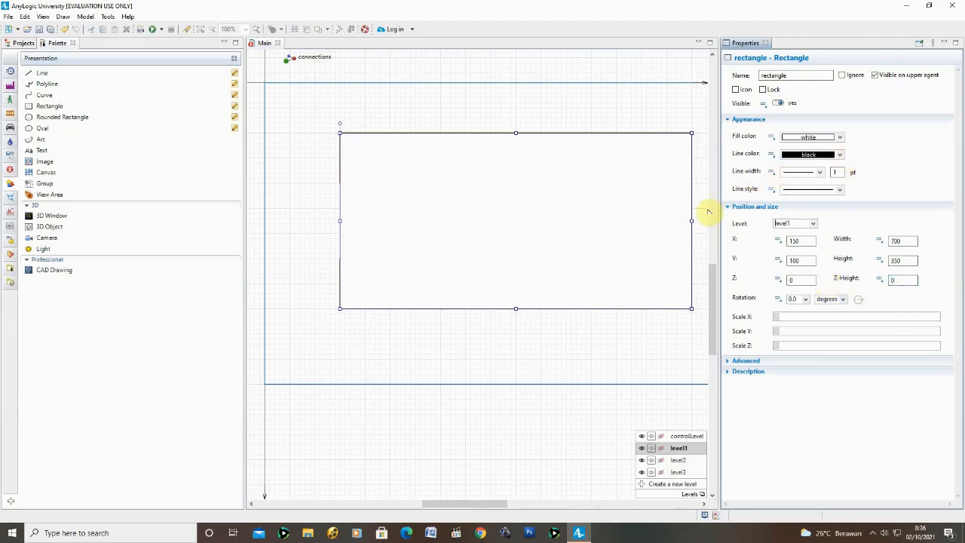
Step: Give the rectangle a semi-transparent orange fill, color 255, 165, 0 with transparency 92
click(841, 139)
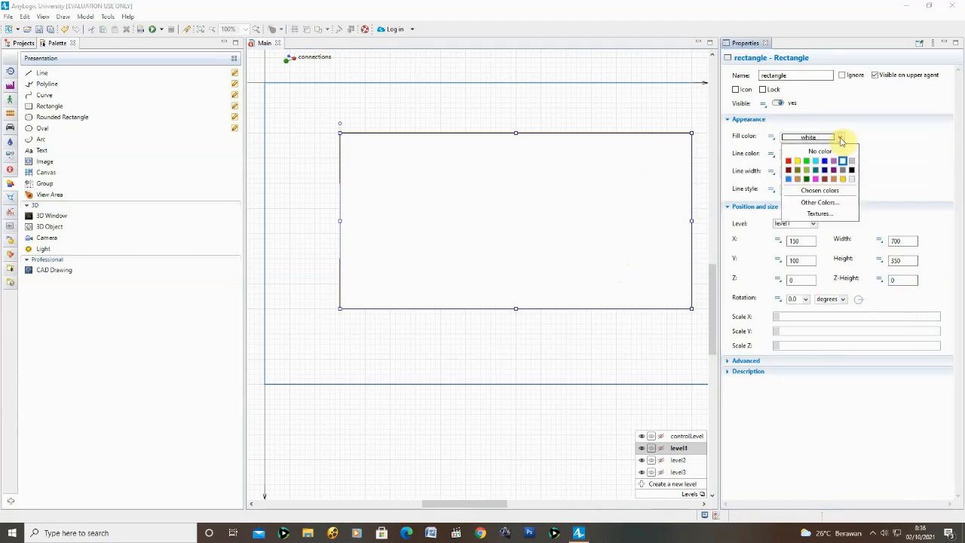
click(838, 205)
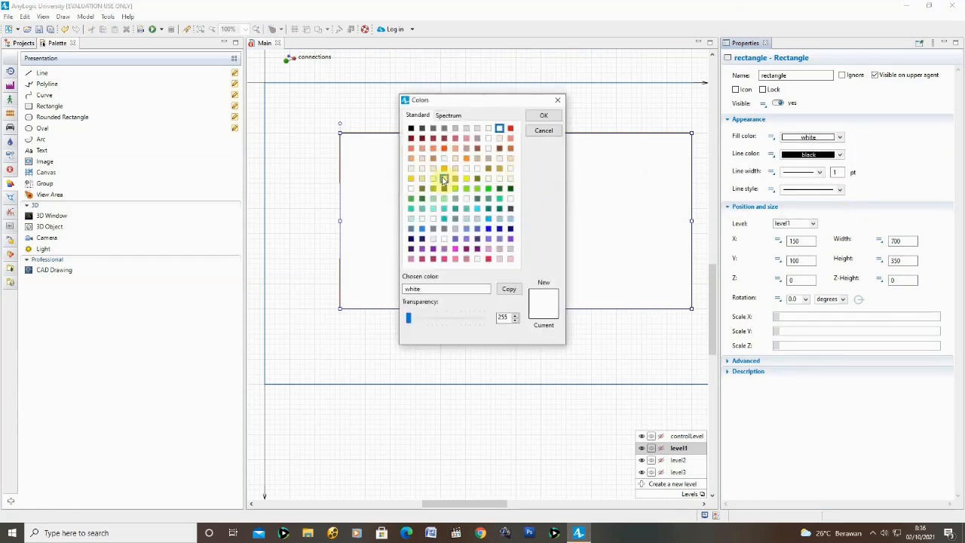
click(444, 169)
drag(409, 317, 457, 324)
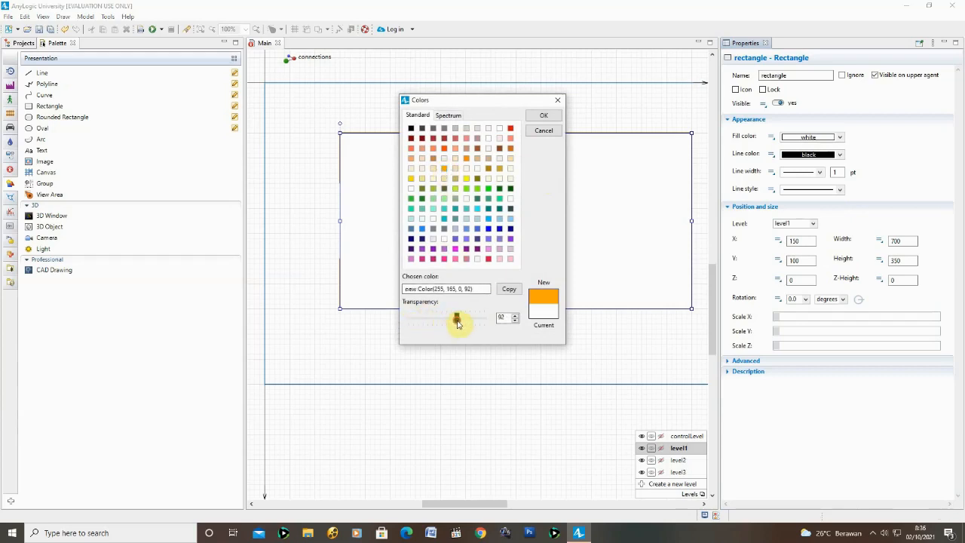
click(538, 118)
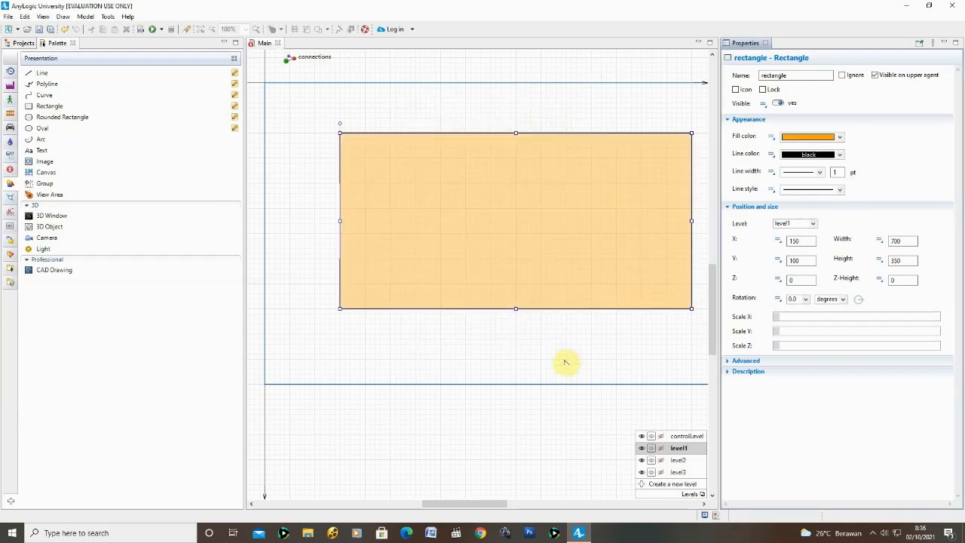
drag(577, 367, 566, 363)
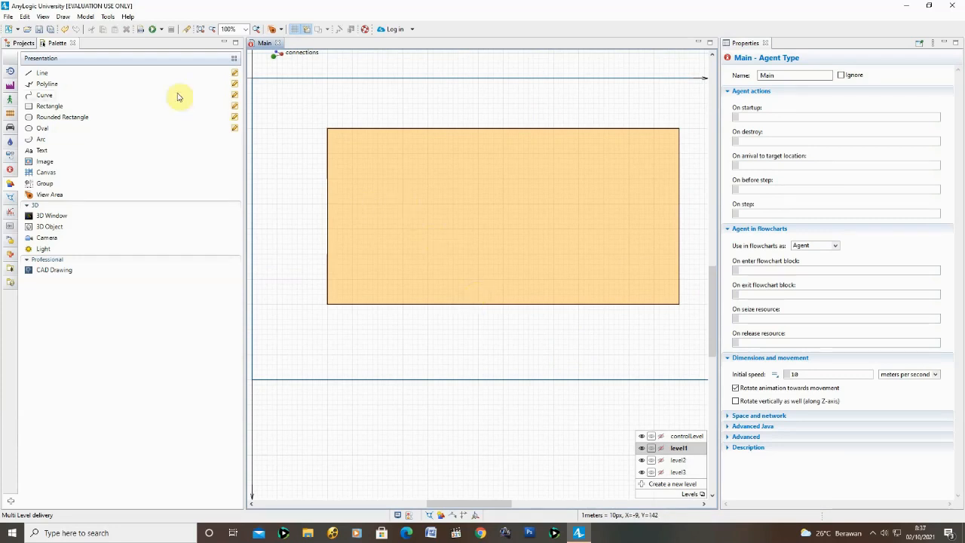
Step: Draw a tall rectangular node from the Material Handling Library just outside the wall opening on level1 and align it with the opening
click(52, 43)
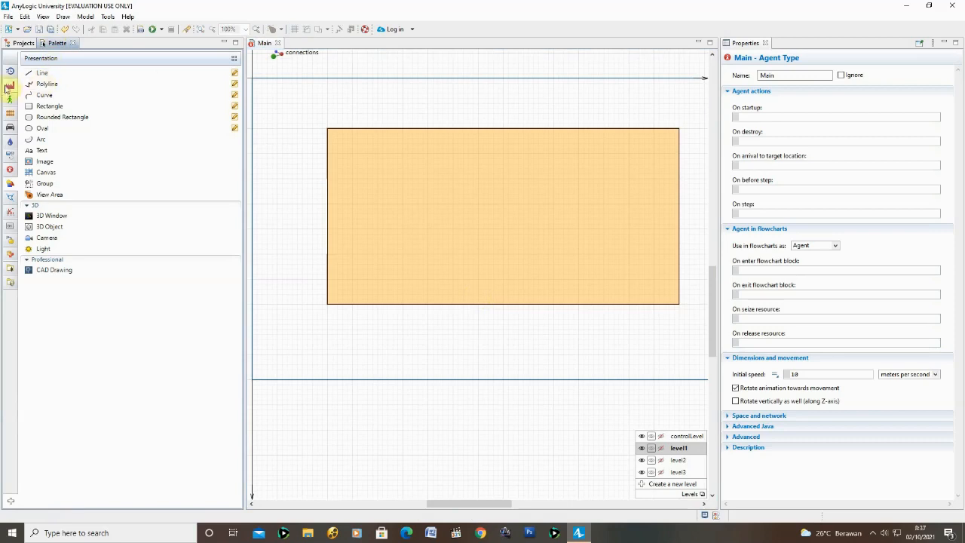
click(9, 85)
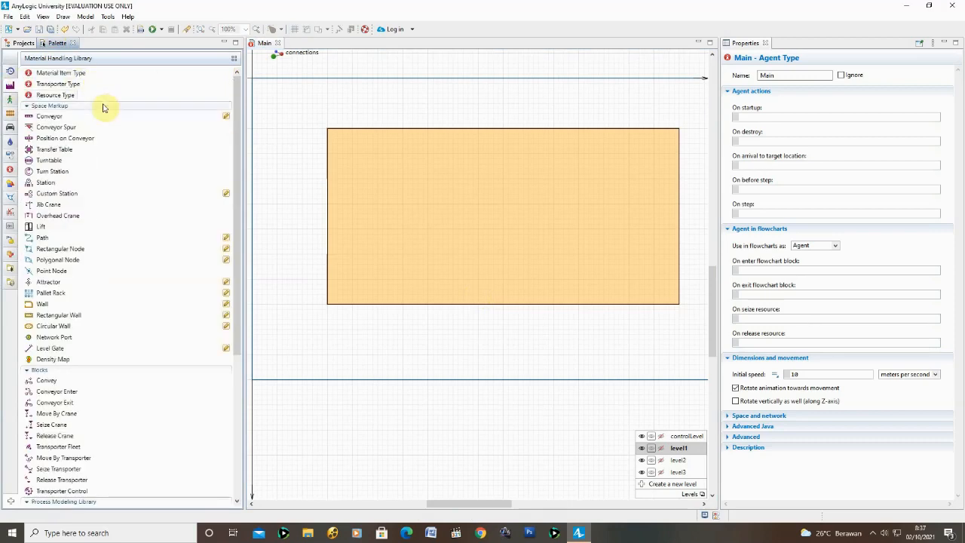
double_click(57, 252)
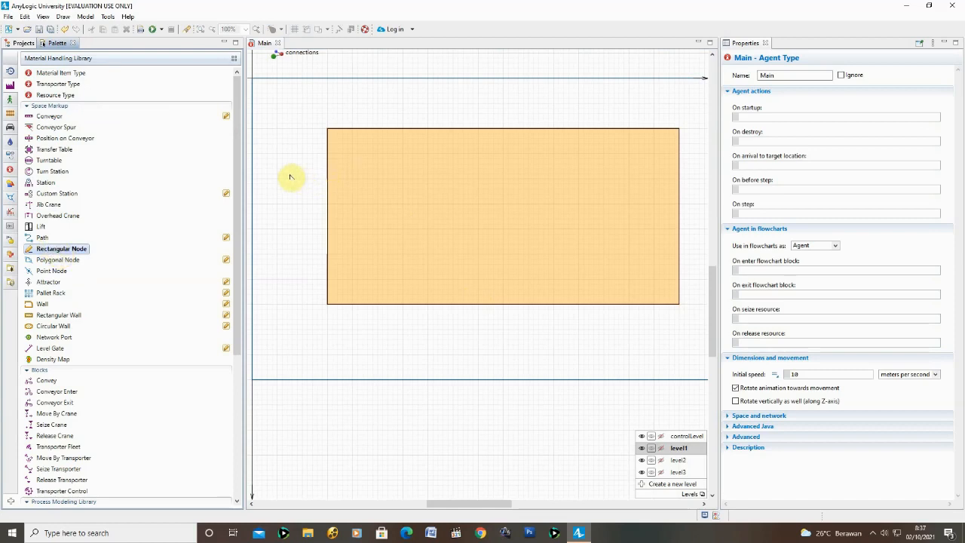
drag(278, 175, 316, 268)
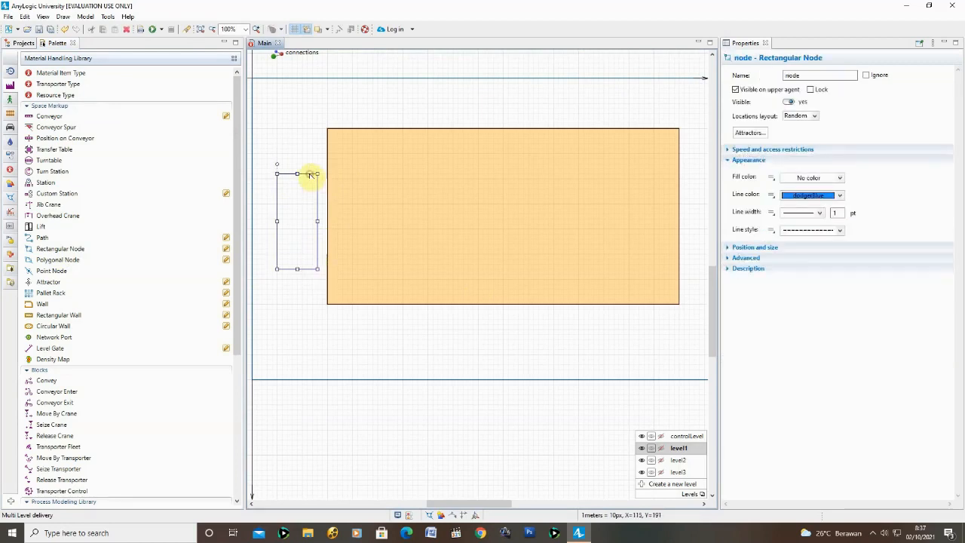
drag(309, 175, 309, 169)
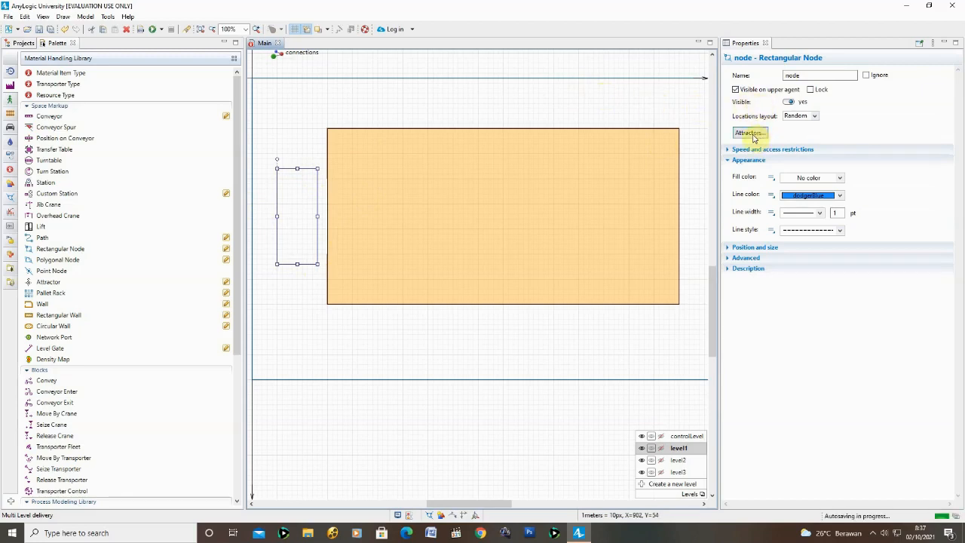
Step: Fill the rectangular node with attractors arranged in a 2 x 5 grid
click(754, 135)
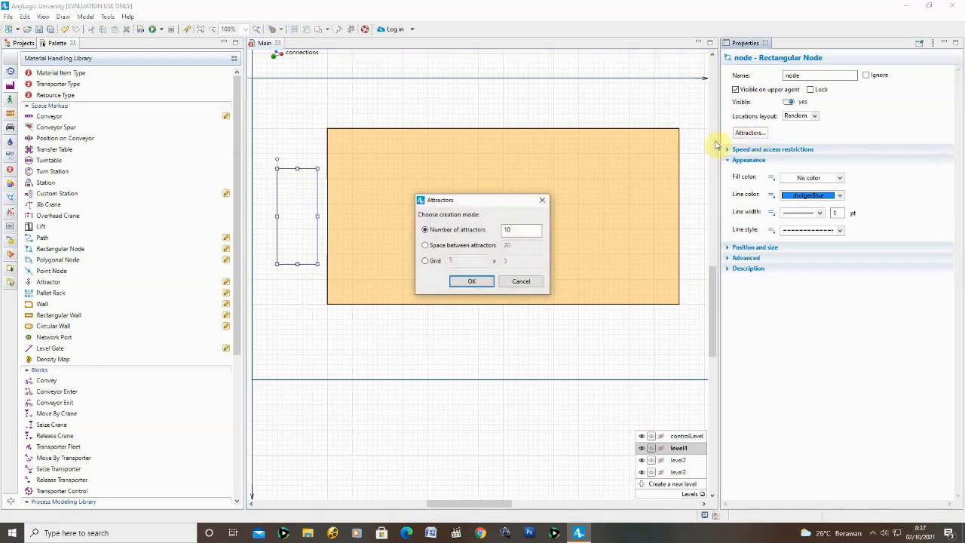
click(425, 260)
click(465, 260)
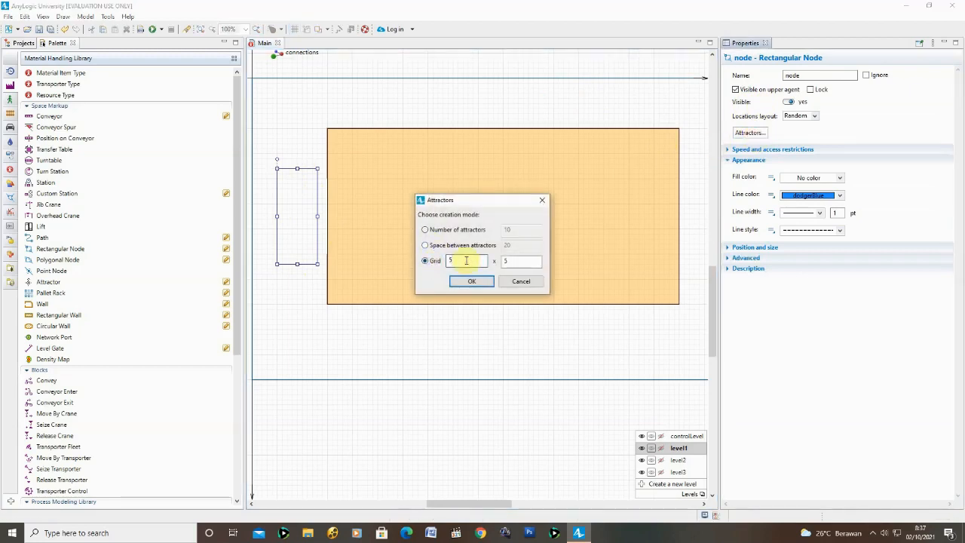
double_click(465, 260)
text(2)
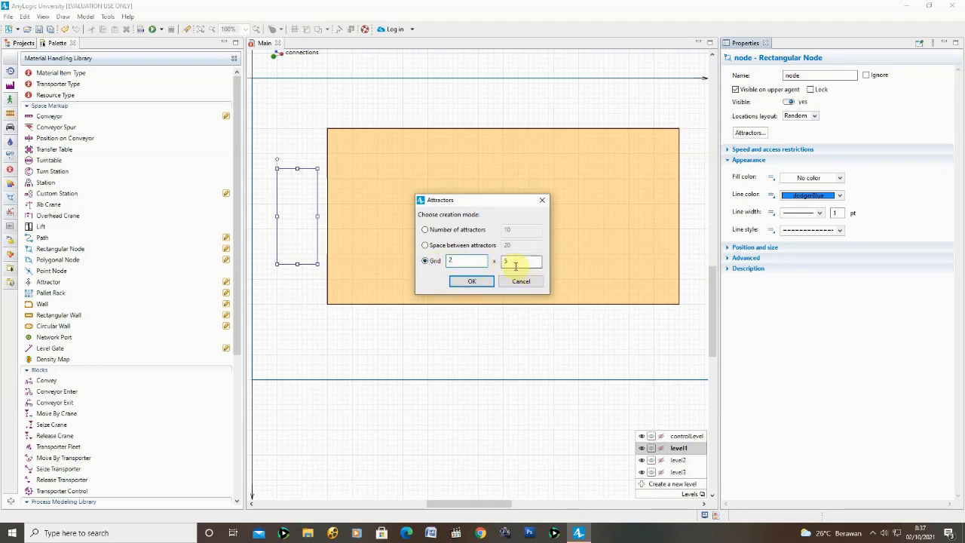
key(ctrl+a)
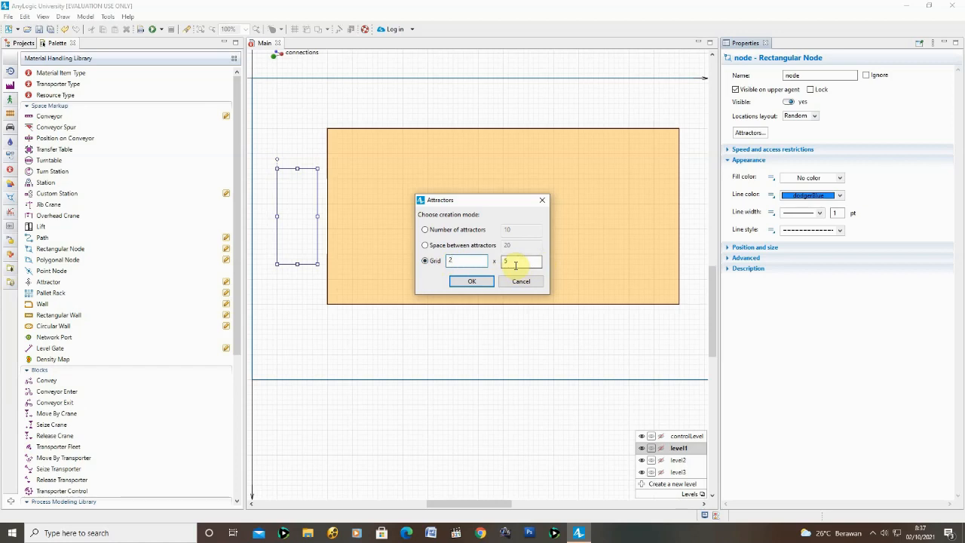
click(471, 281)
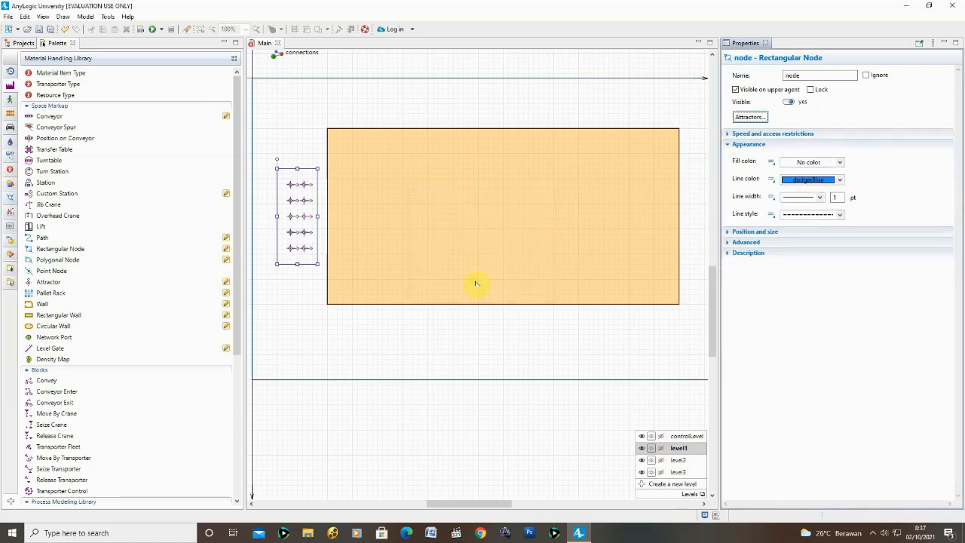
click(317, 282)
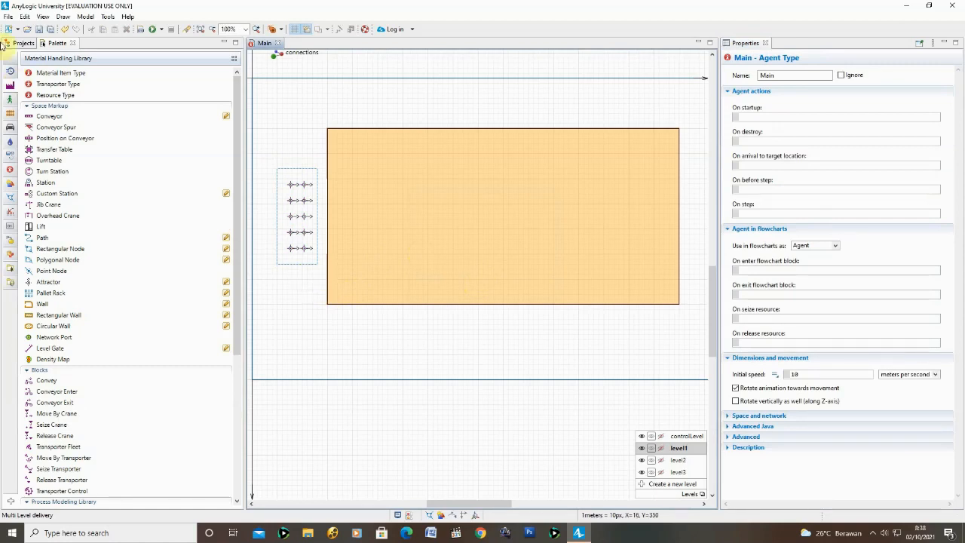
Step: Place a jib crane at X 100, Y 500 below the node, with its jib stretched to about 39 meters at -50 degrees
click(54, 44)
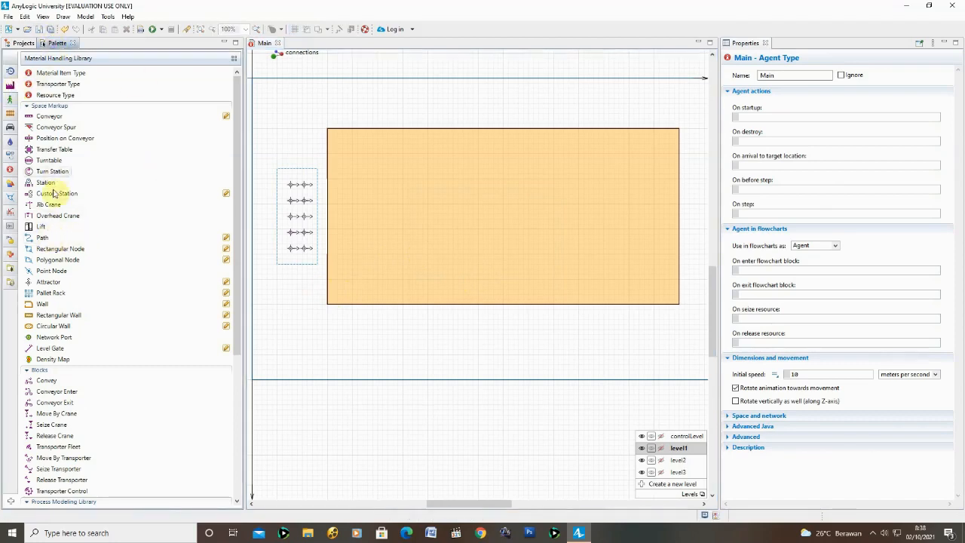
drag(39, 208, 309, 333)
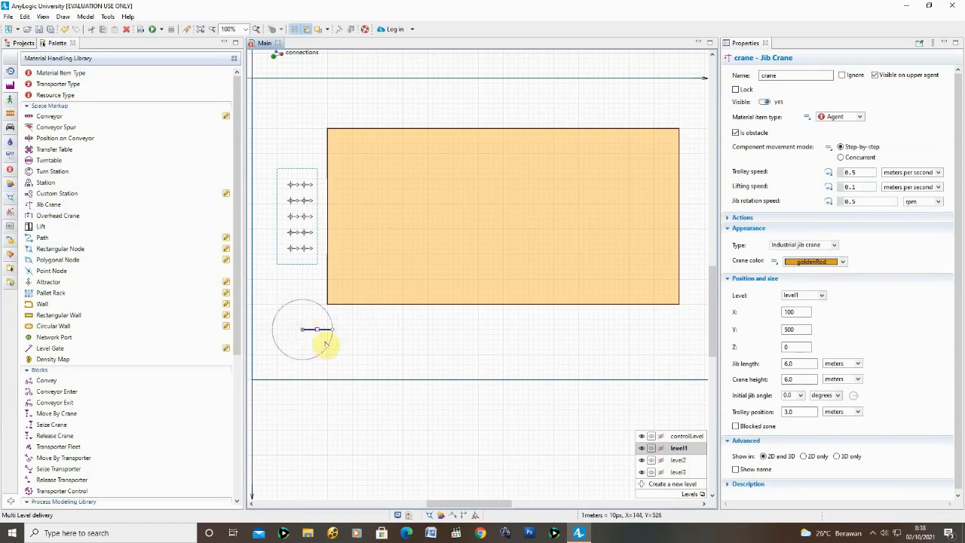
drag(332, 331, 429, 184)
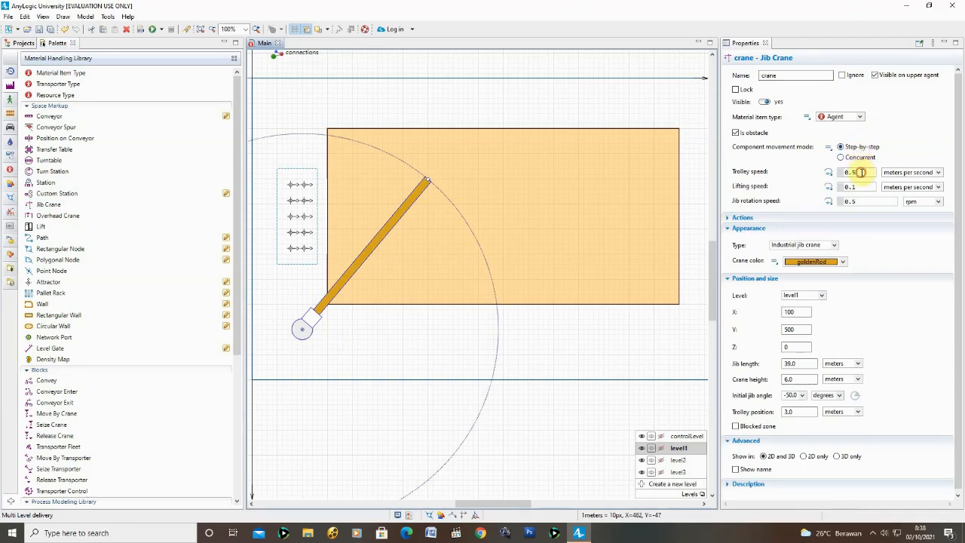
Step: Set the crane's trolley and lifting speeds to 1 meter per second and its jib rotation speed to 1 rpm
drag(861, 172, 837, 172)
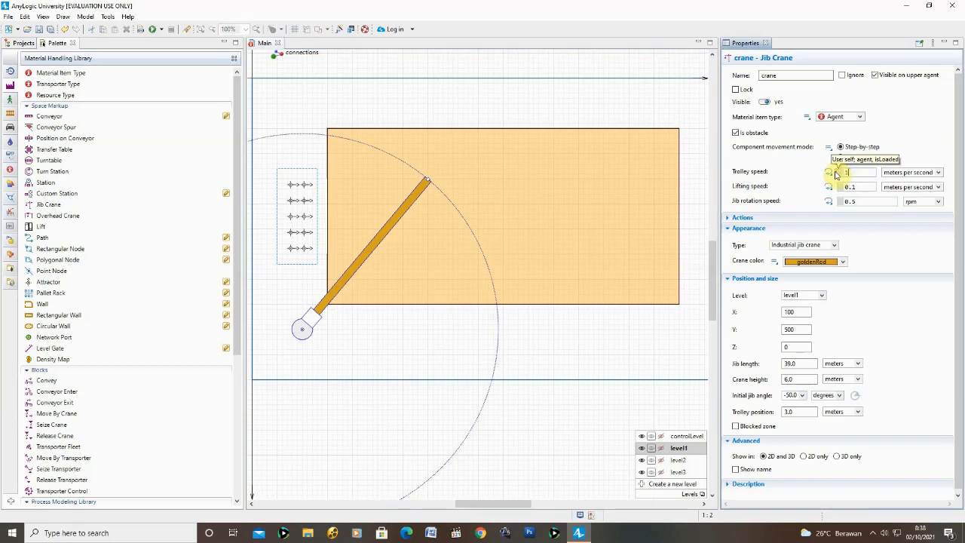
click(859, 185)
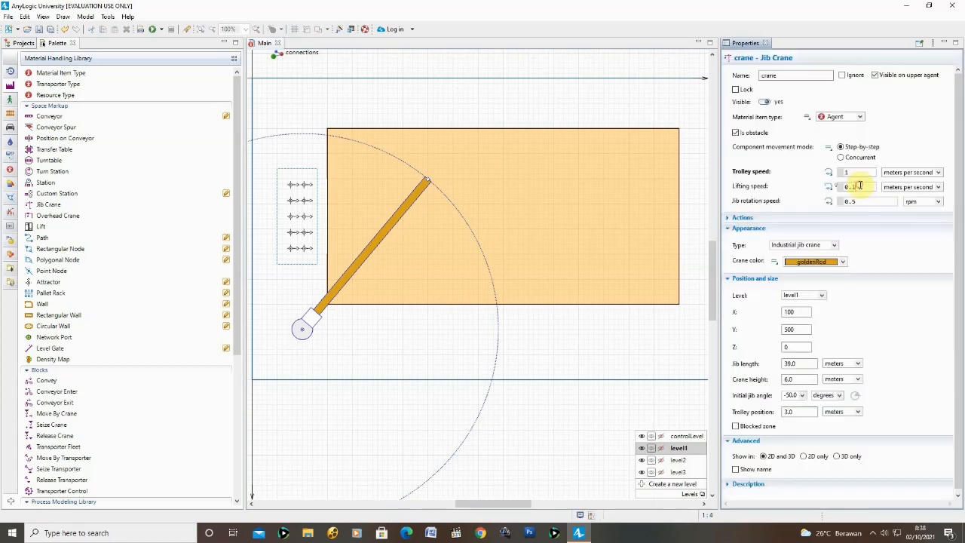
drag(859, 185, 809, 183)
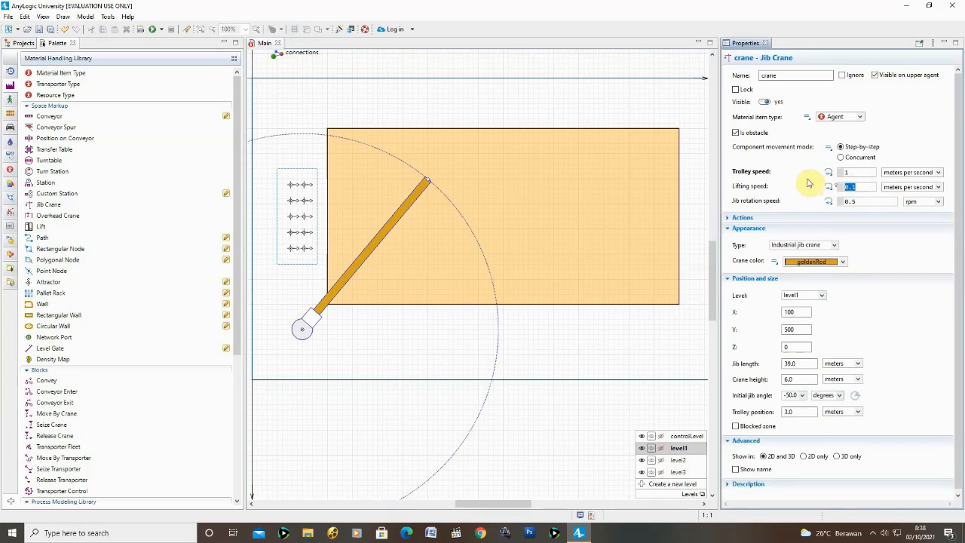
text(1)
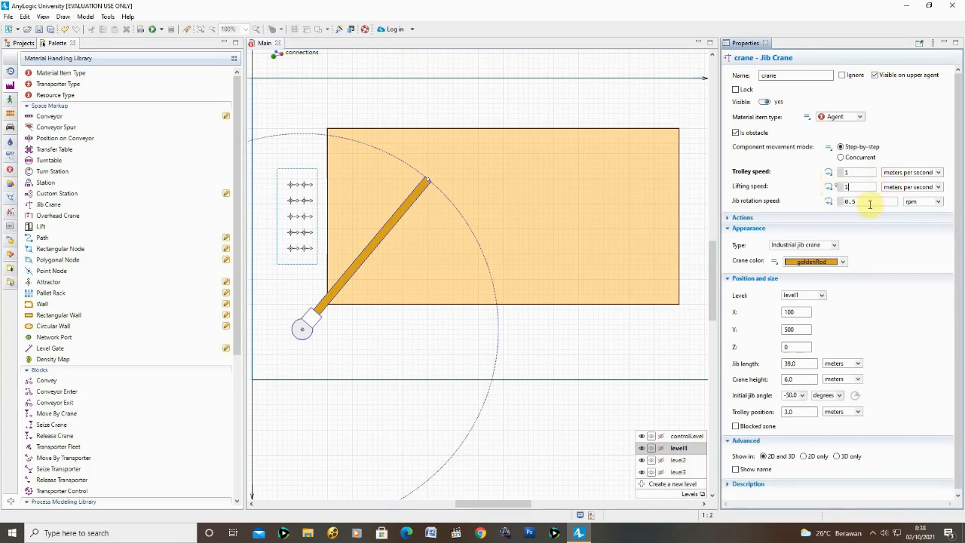
click(866, 202)
drag(861, 201, 832, 202)
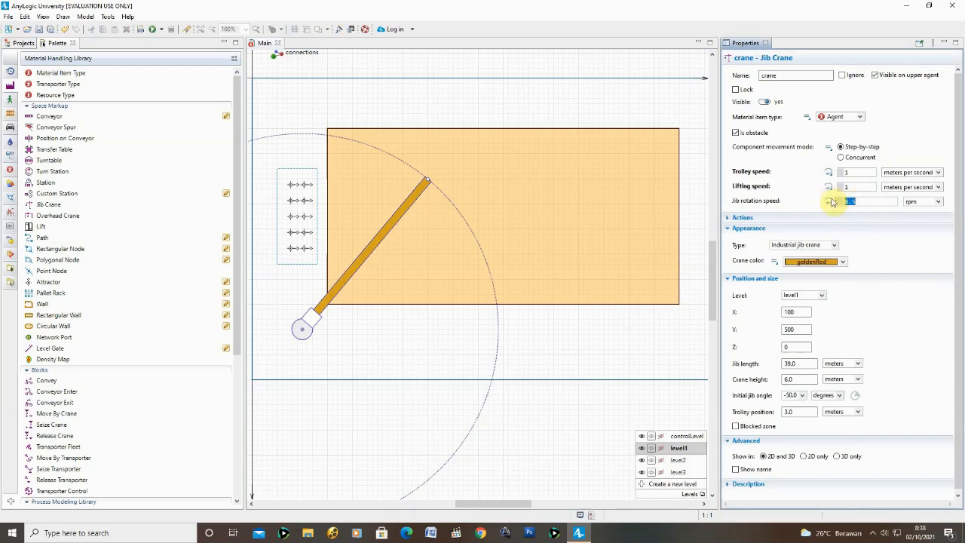
click(830, 201)
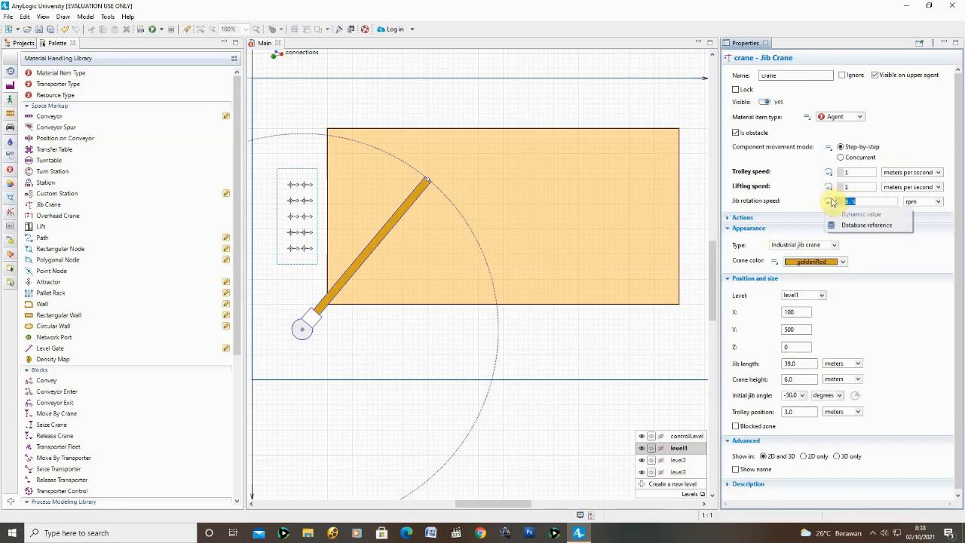
click(900, 246)
click(871, 204)
drag(871, 204, 808, 207)
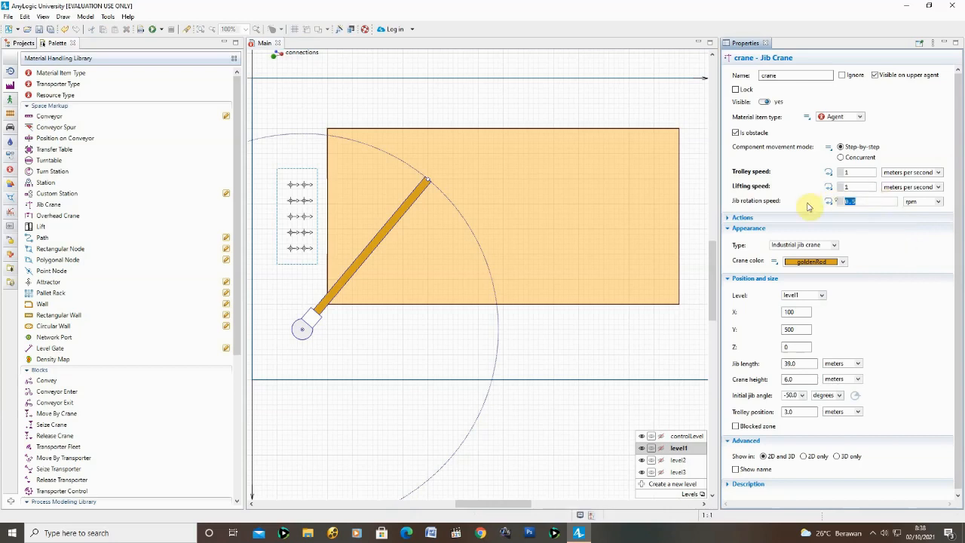
text(1)
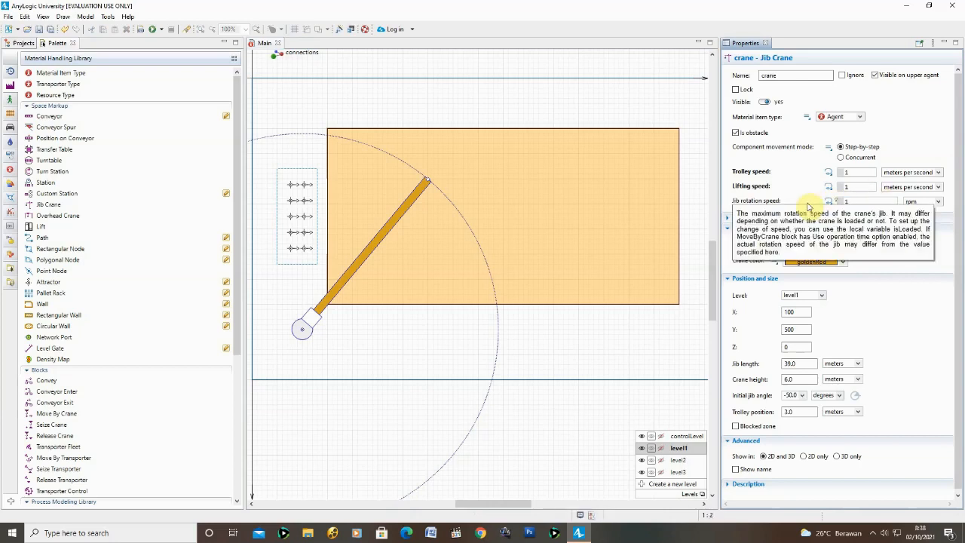
click(883, 265)
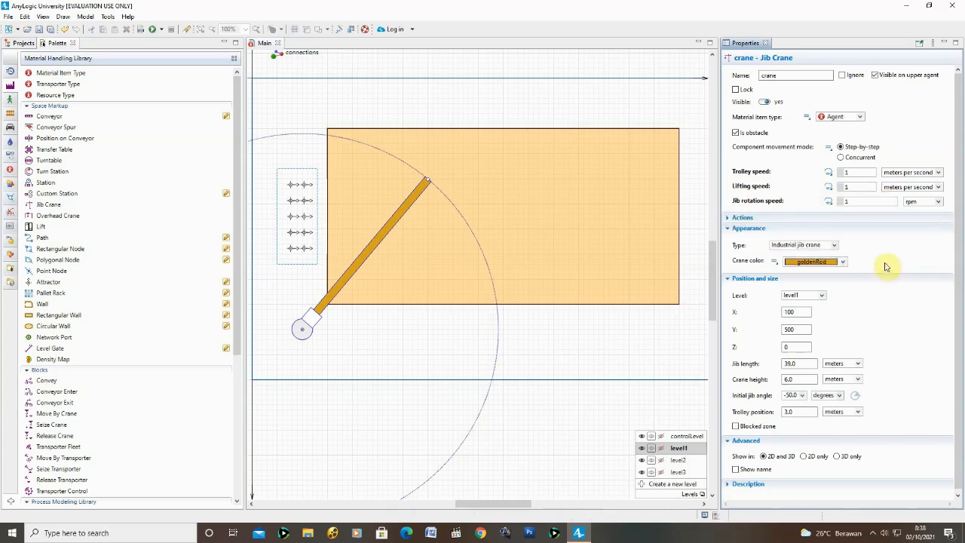
Step: Try the Cat-head and Flat-top tower crane types on the crane and return it to Industrial jib crane
click(834, 249)
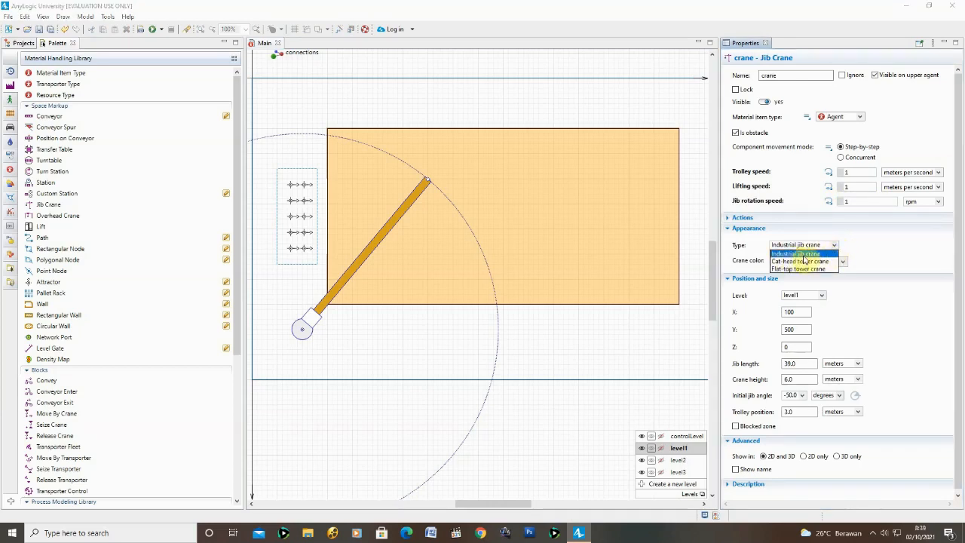
click(814, 254)
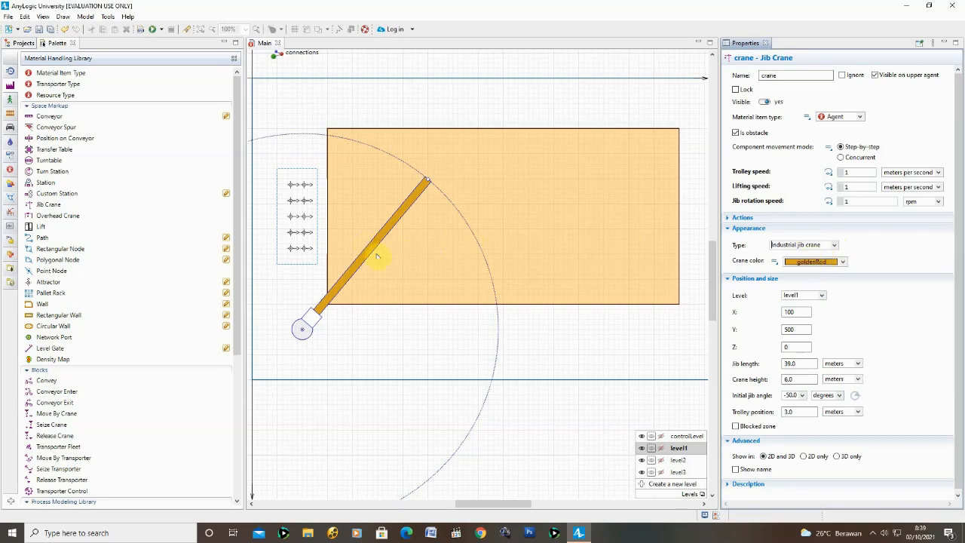
click(833, 247)
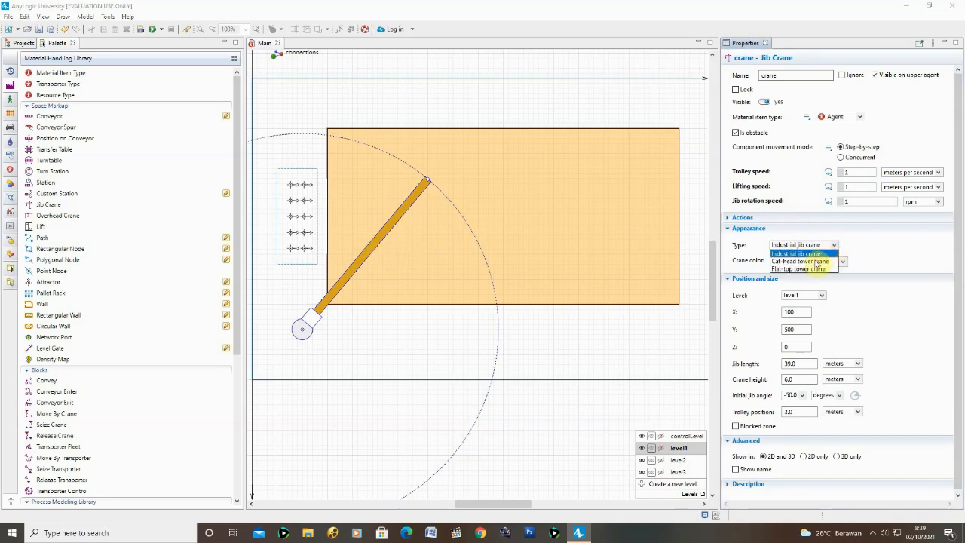
click(828, 261)
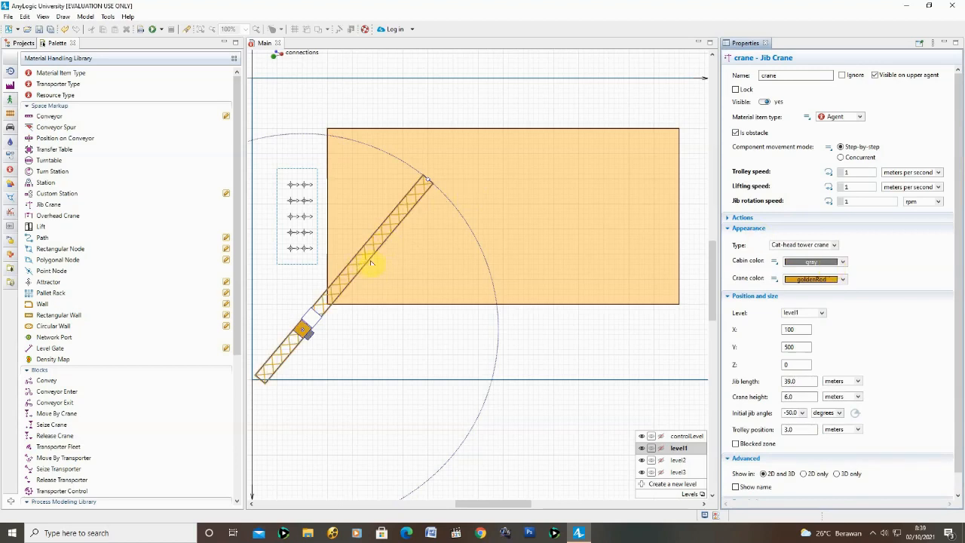
click(832, 245)
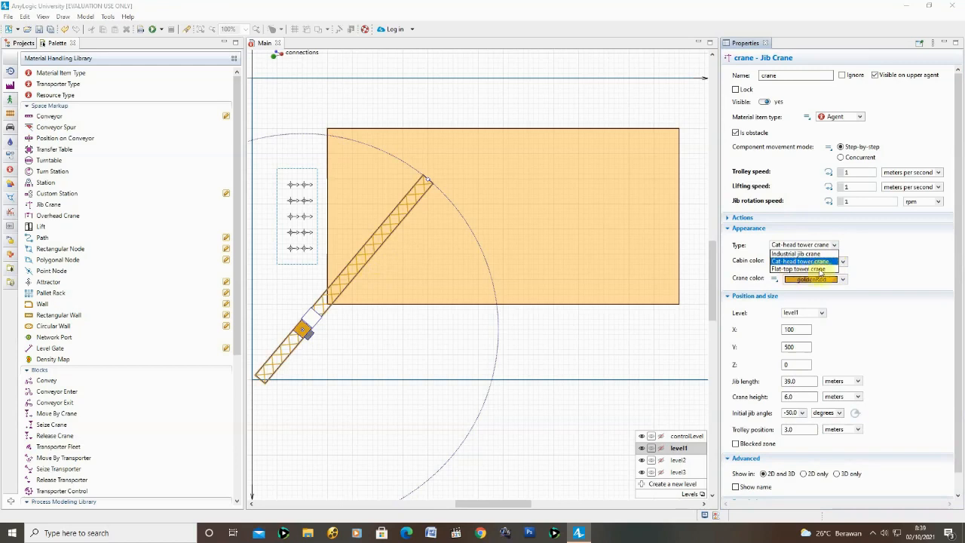
click(822, 272)
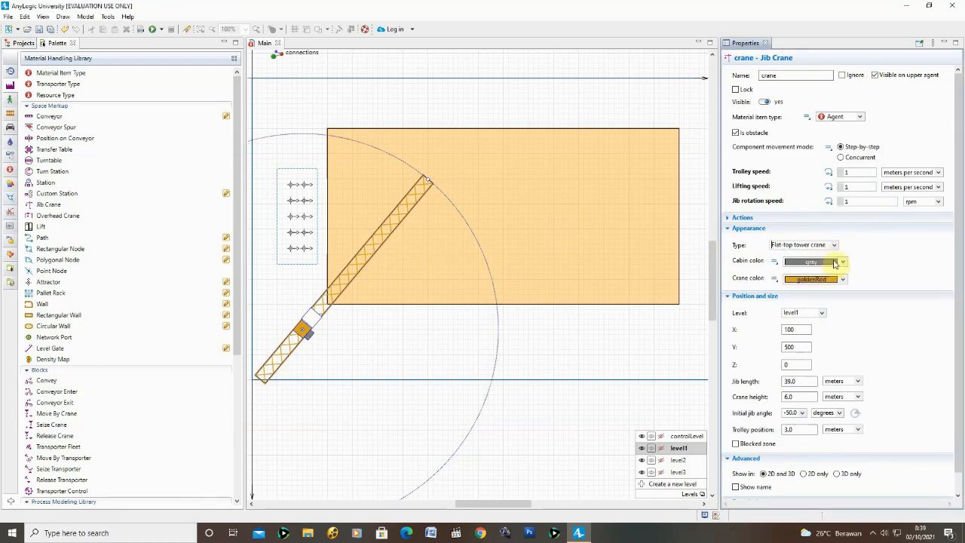
click(833, 246)
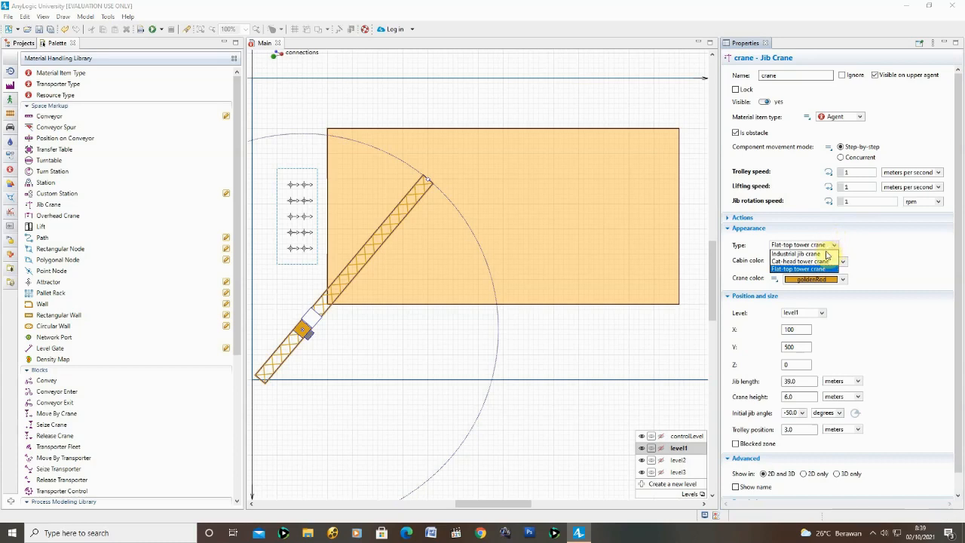
click(808, 254)
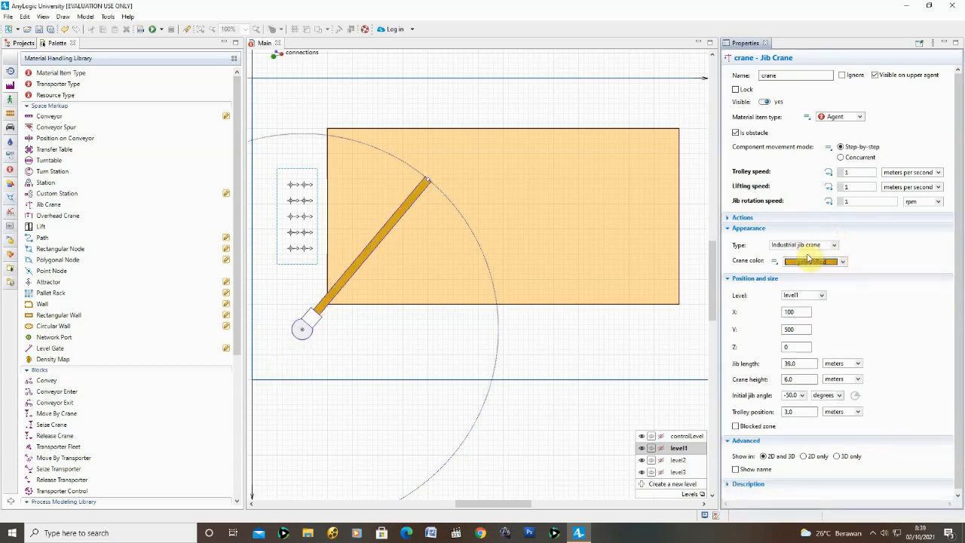
Step: Set the crane color to peru and the crane height to 25 meters
click(842, 260)
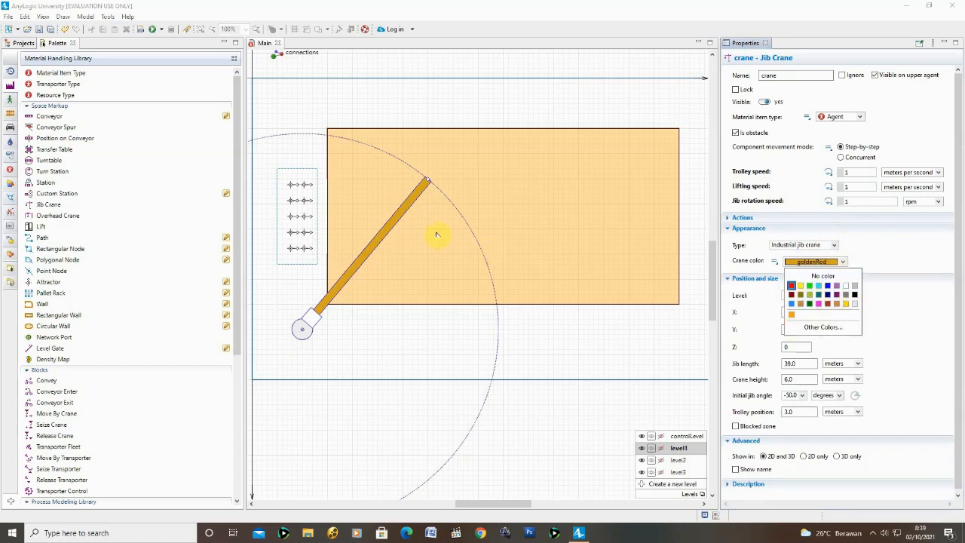
click(799, 303)
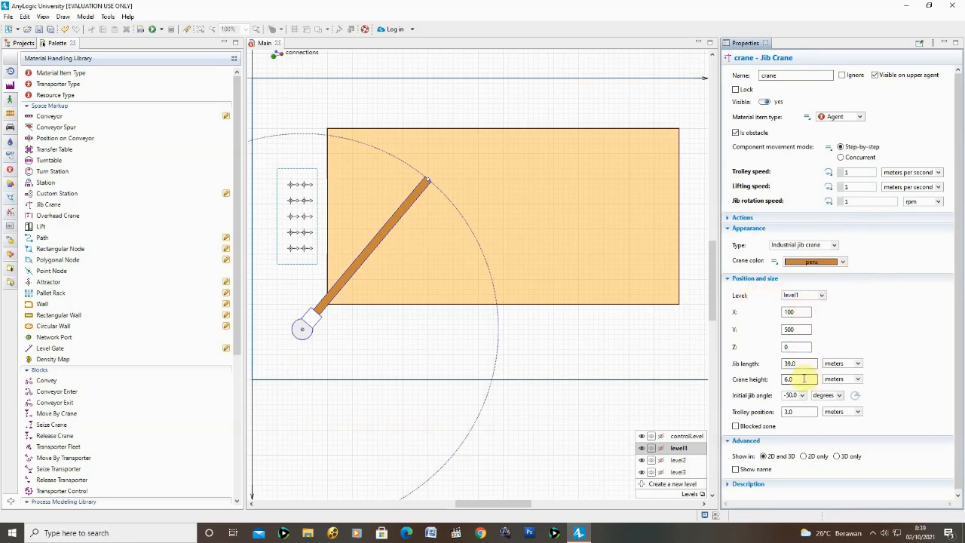
drag(804, 378, 770, 382)
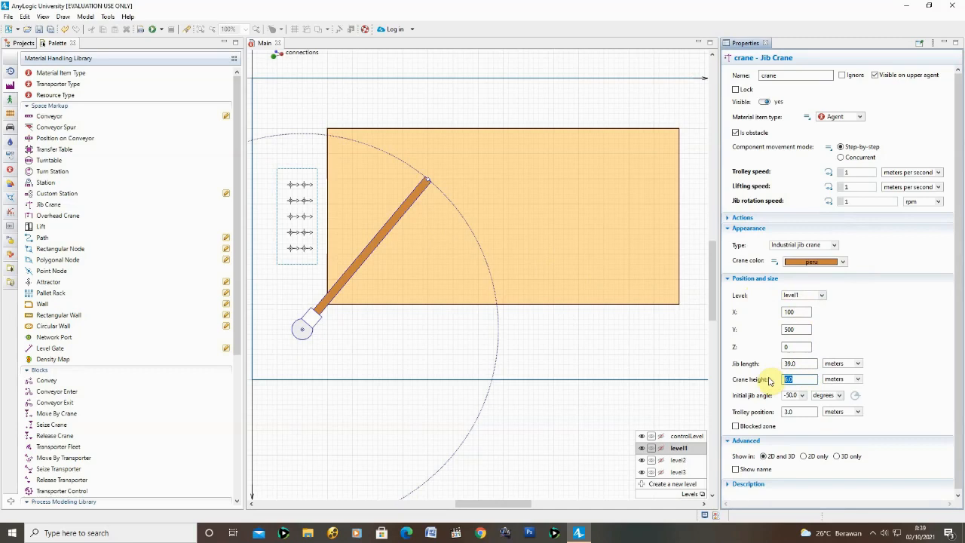
text(2)
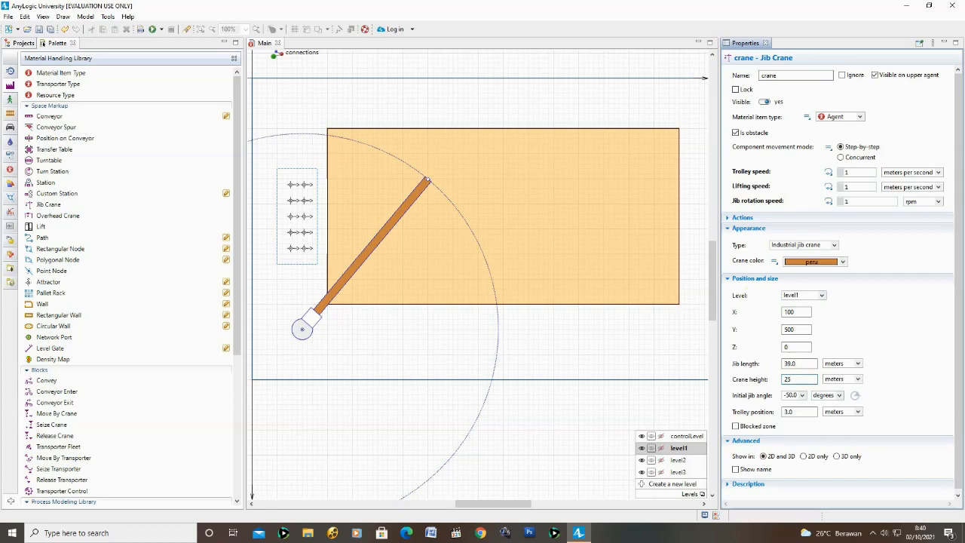
Step: Complete the crane height entry of 25 meters and enable the jib crane's blocked zone
text(5)
click(736, 426)
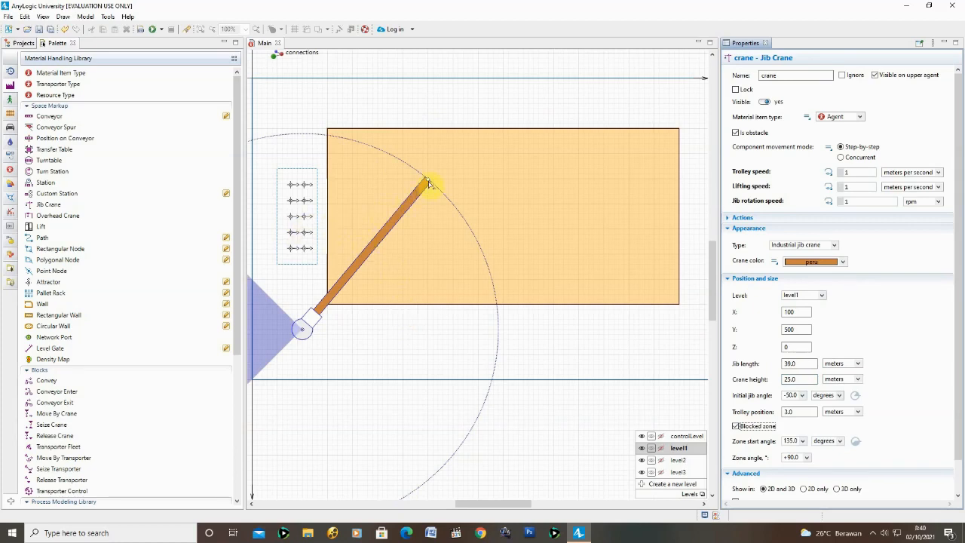
mouse_move(427, 183)
mouse_down()
mouse_move(298, 189)
mouse_move(426, 182)
mouse_up()
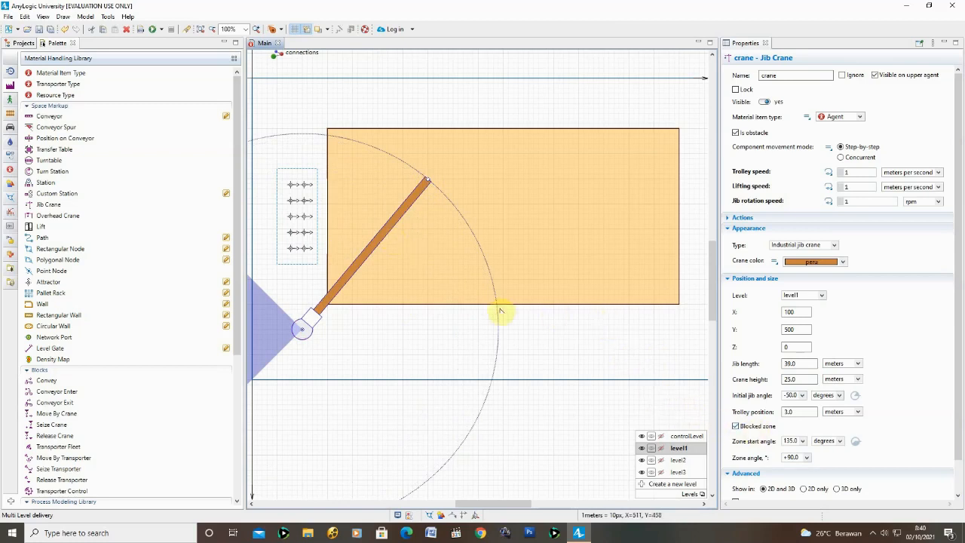
click(427, 323)
click(370, 324)
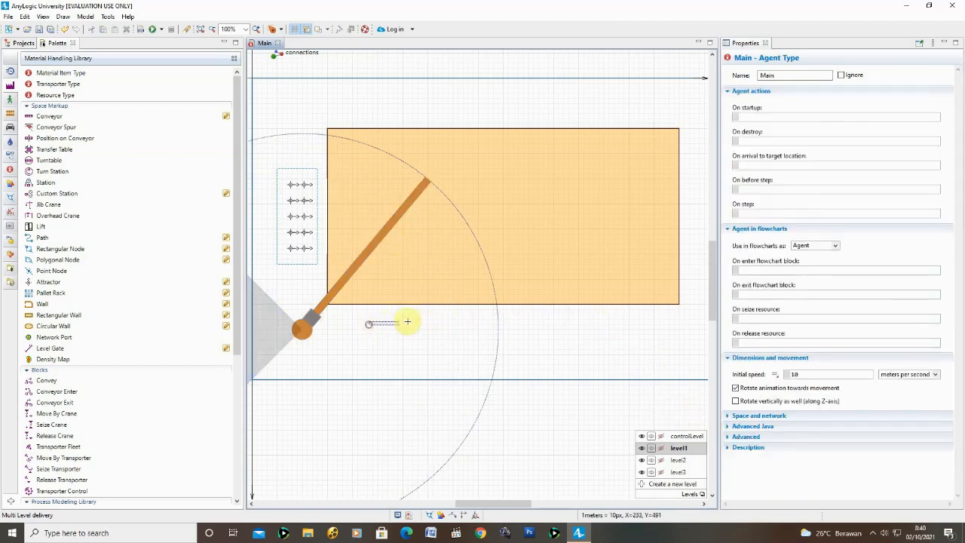
click(407, 322)
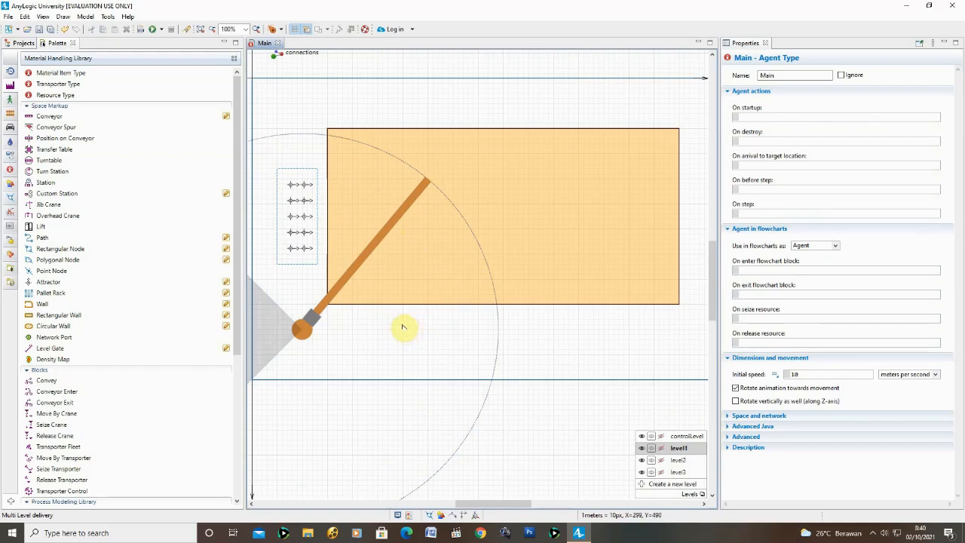
drag(422, 316, 508, 313)
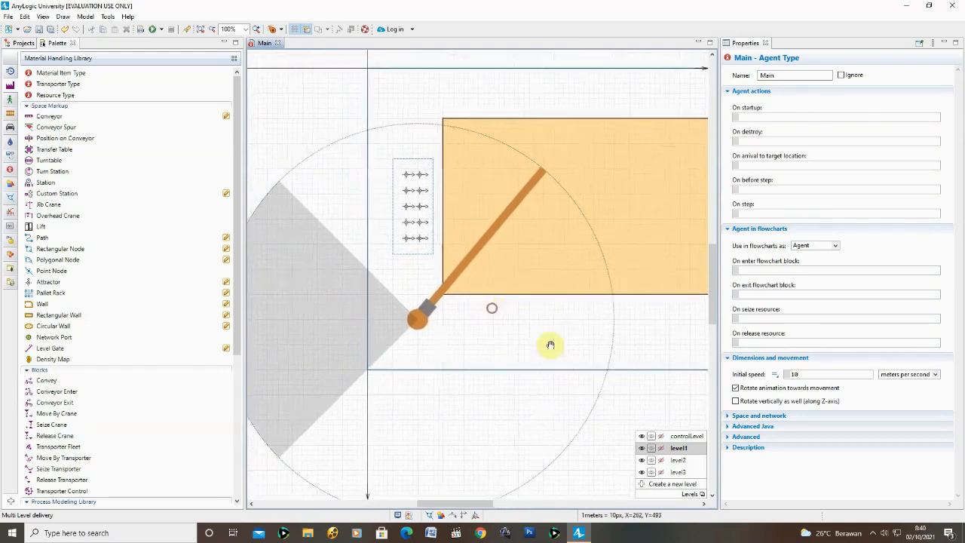
click(736, 403)
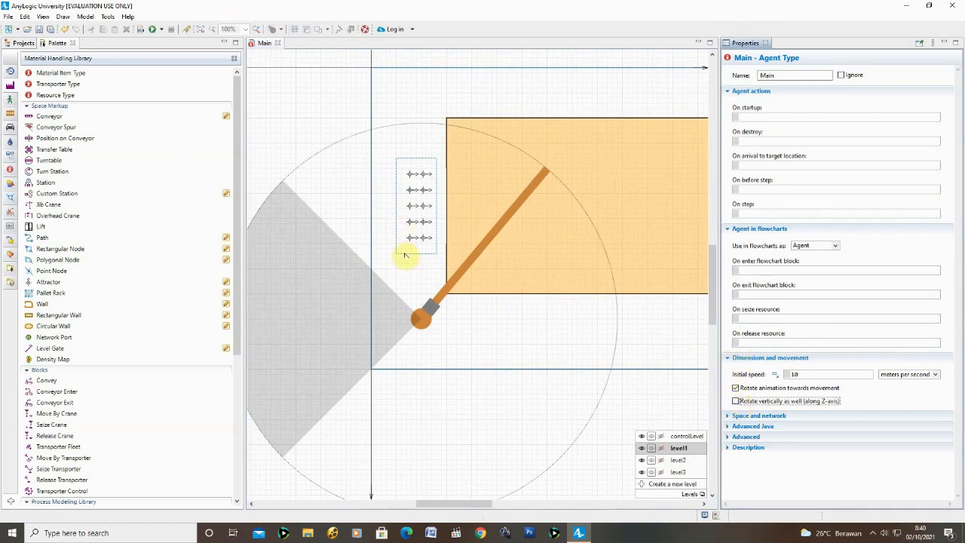
click(423, 312)
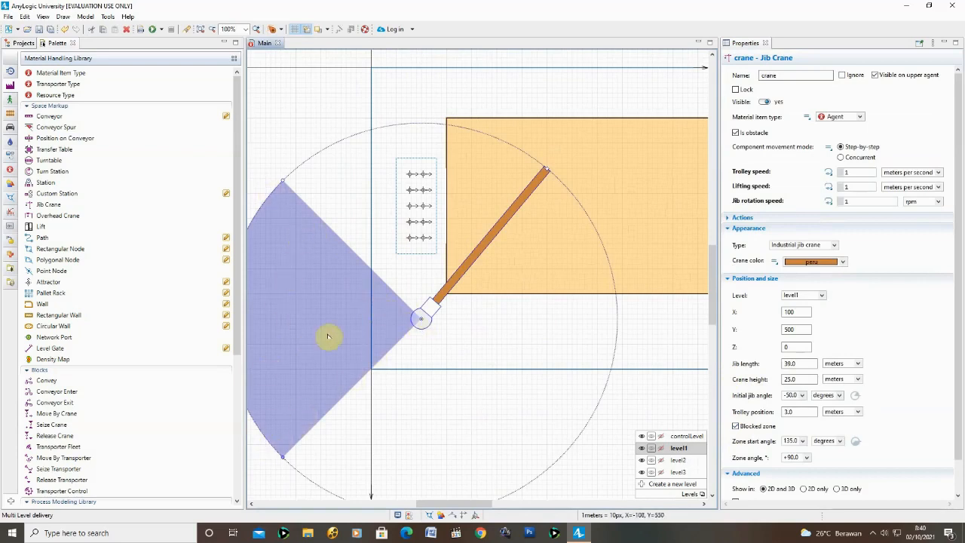
click(515, 385)
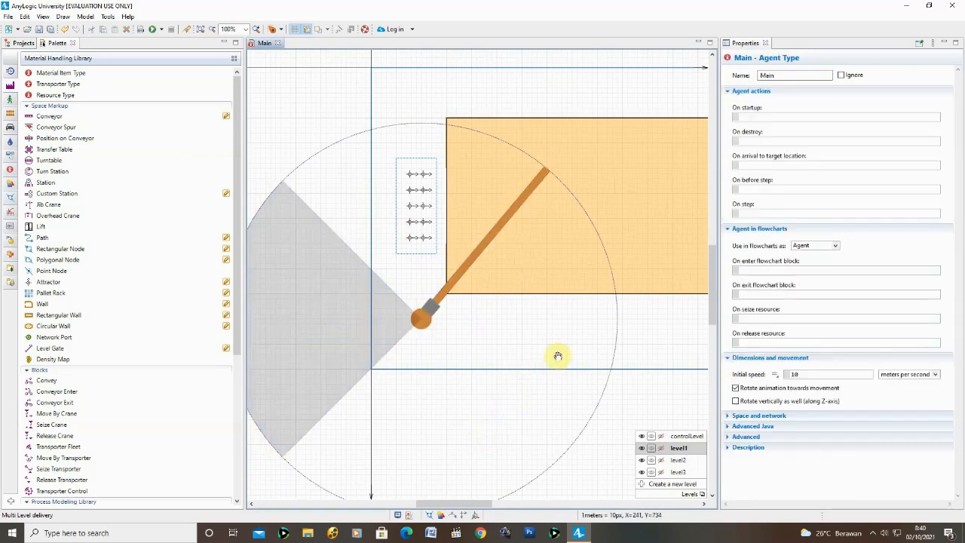
Step: Place a 700 by 400 3D window at X 160, Y 660 below the level1 layout
drag(558, 356, 436, 379)
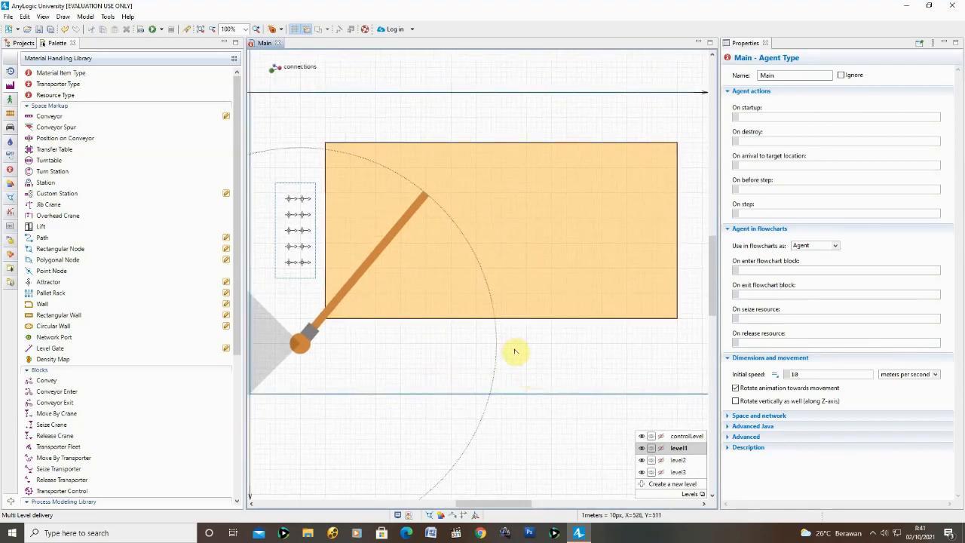
scroll(517, 350, down, 1)
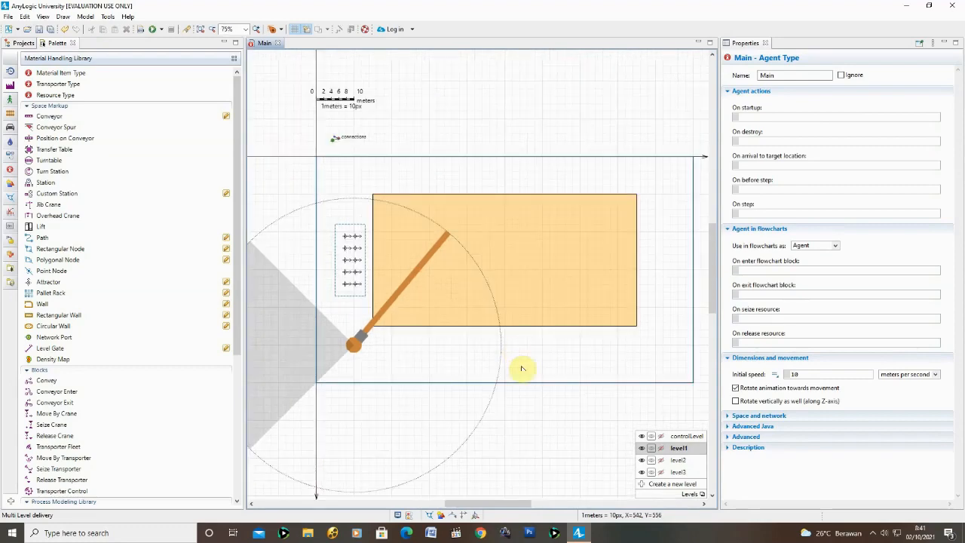
drag(557, 360, 545, 285)
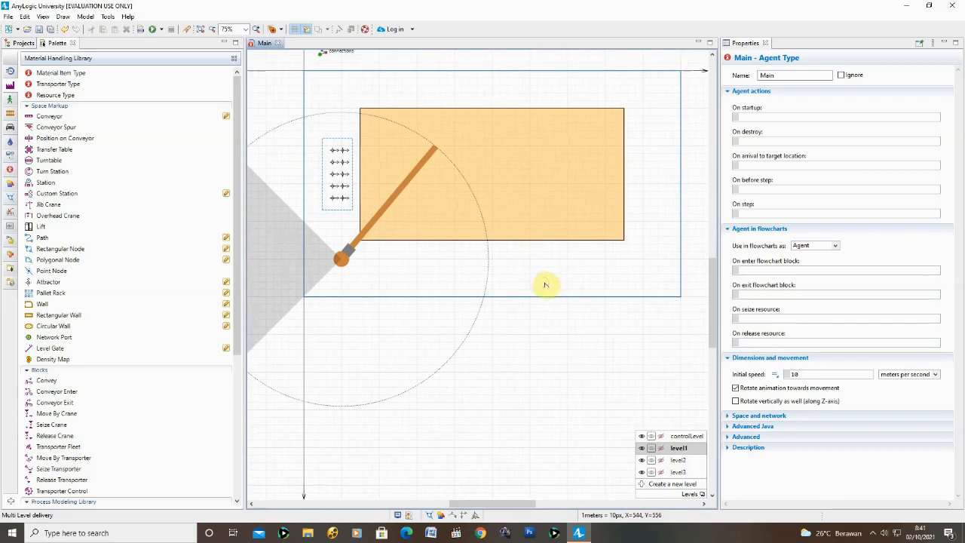
click(134, 389)
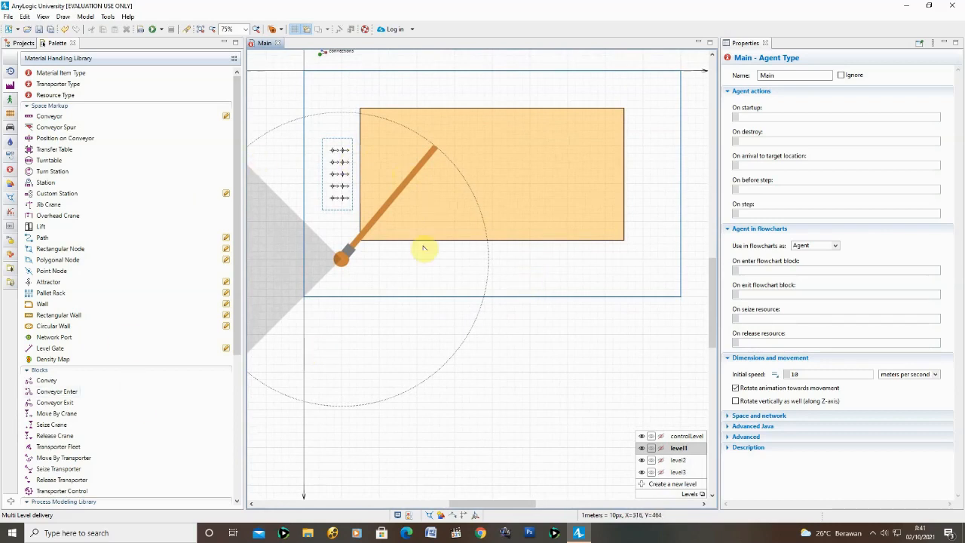
click(46, 43)
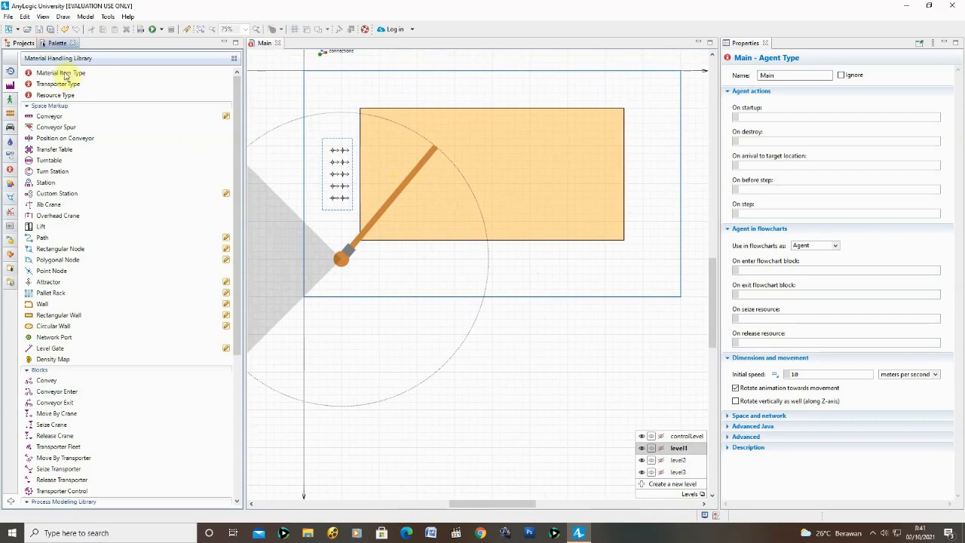
click(10, 190)
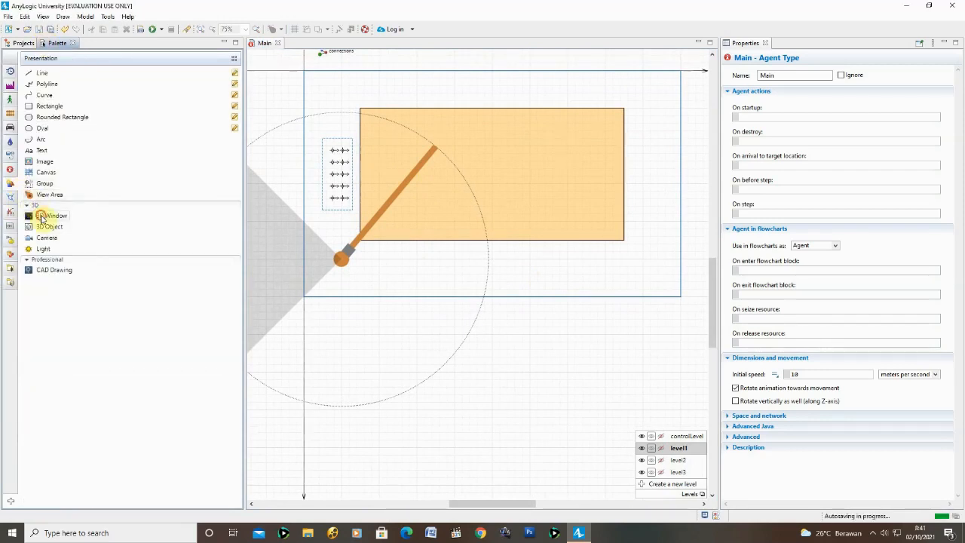
drag(29, 217, 362, 322)
drag(551, 431, 627, 469)
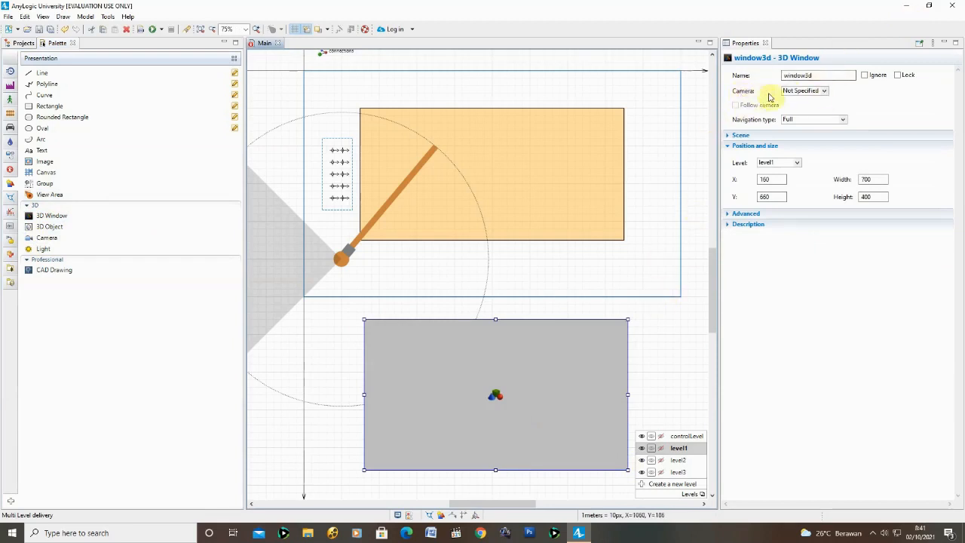
Step: Add a camera at X 80, Y 660 beside the 3D window and assign it as the window's camera
click(821, 90)
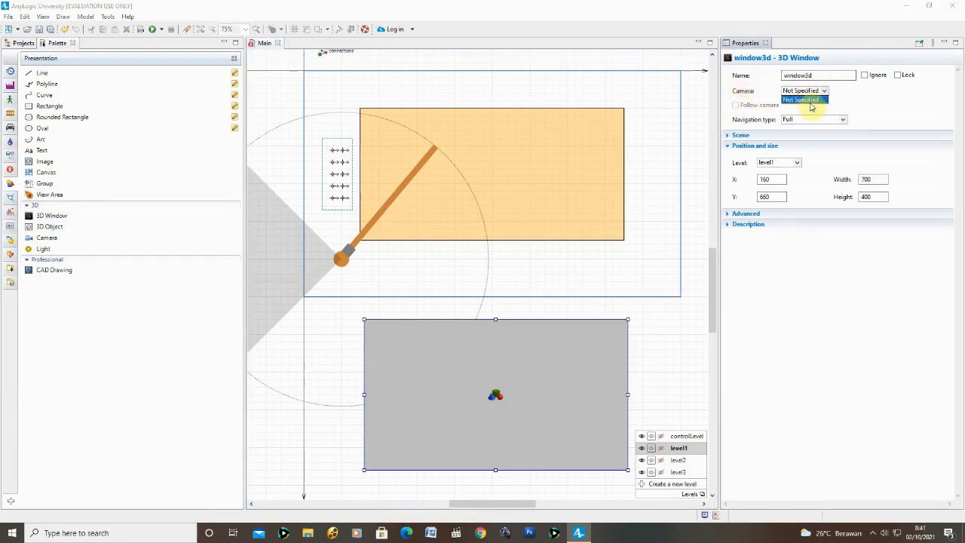
click(820, 113)
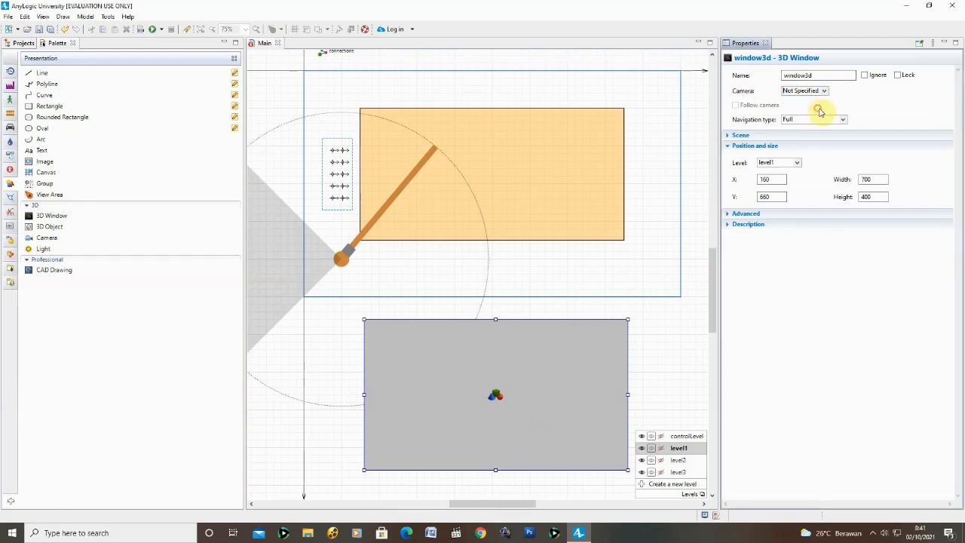
click(32, 241)
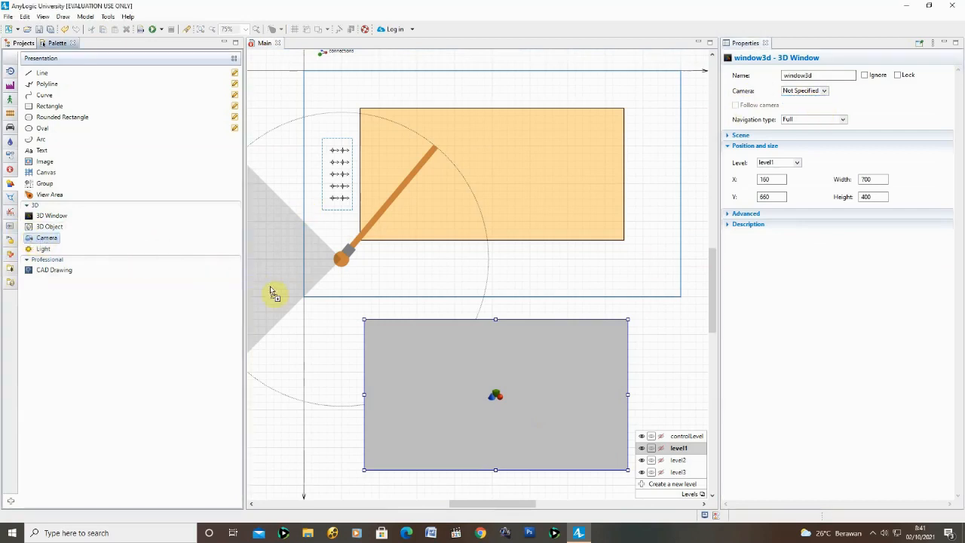
click(330, 323)
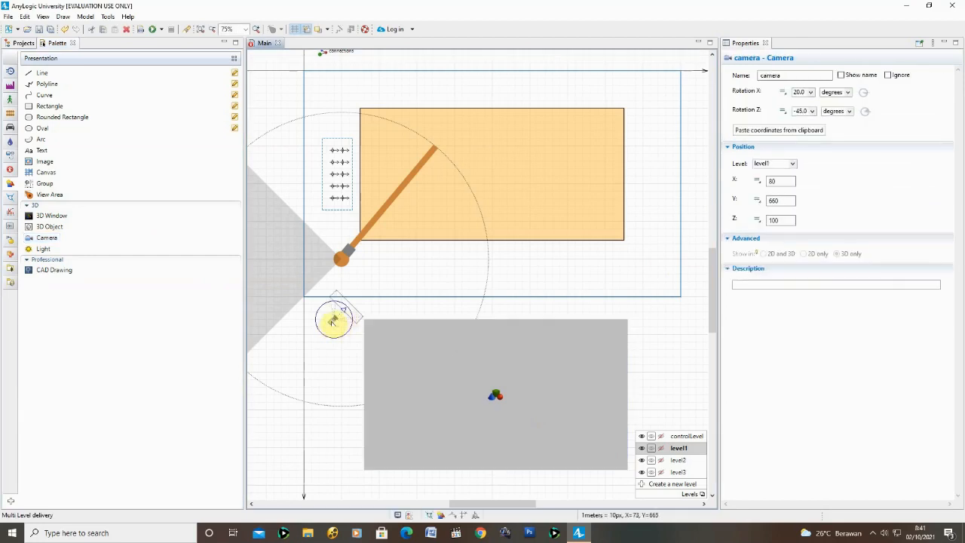
click(419, 347)
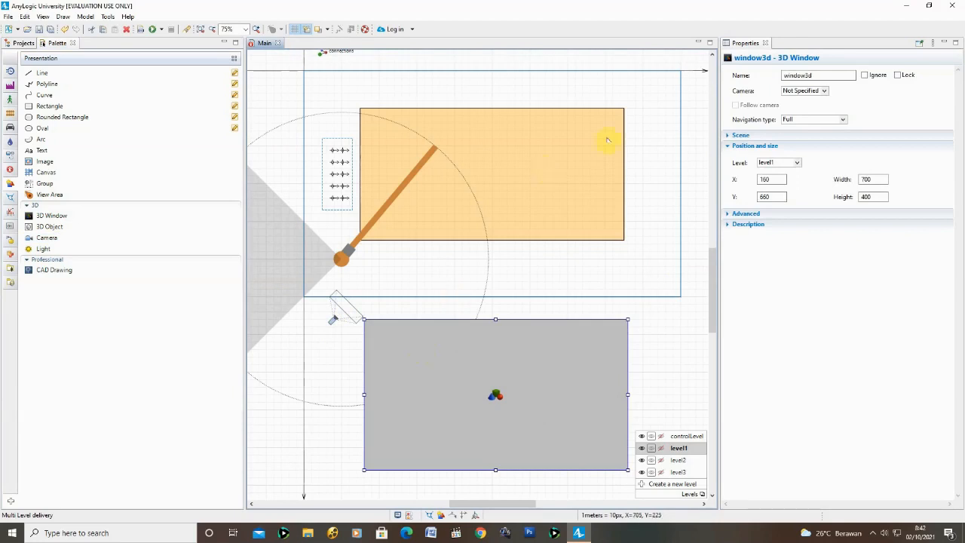
click(823, 92)
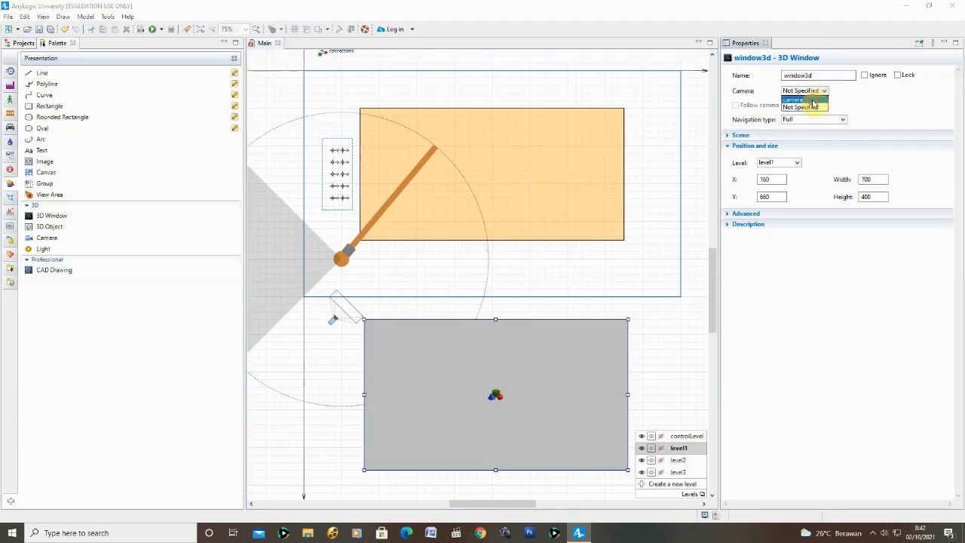
click(802, 99)
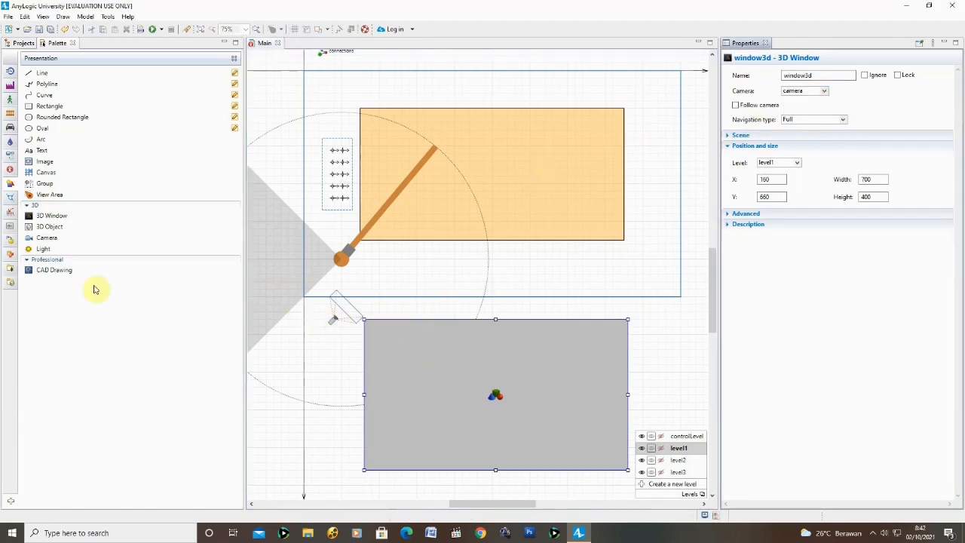
Step: Add a view area at X 160, Y 660 and resize it to 700 by 400 to match the 3D window
click(30, 197)
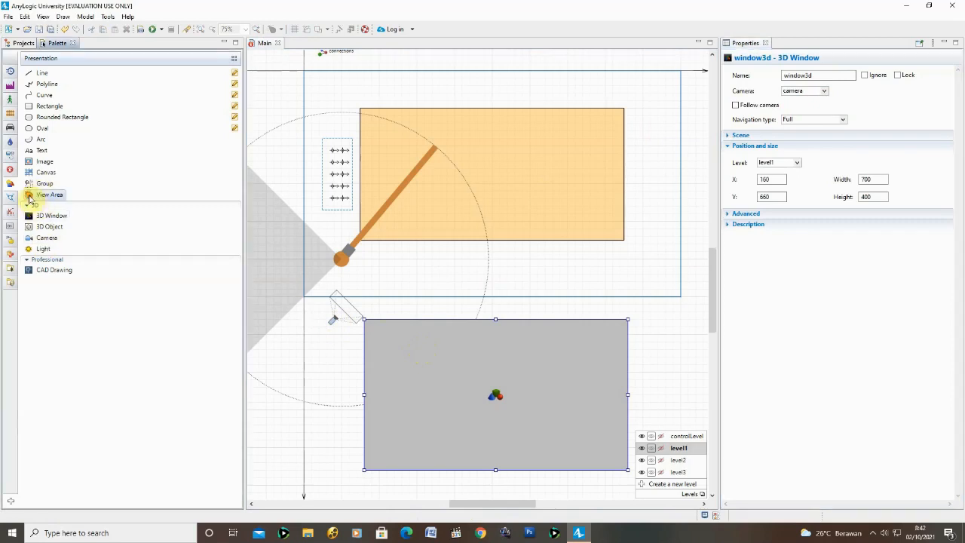
click(367, 324)
scroll(532, 372, down, 3)
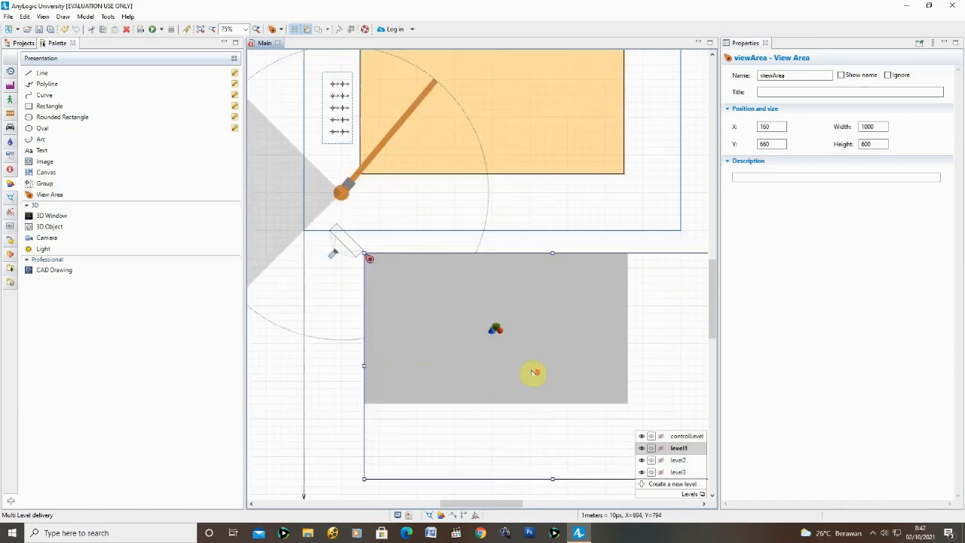
drag(553, 478, 554, 403)
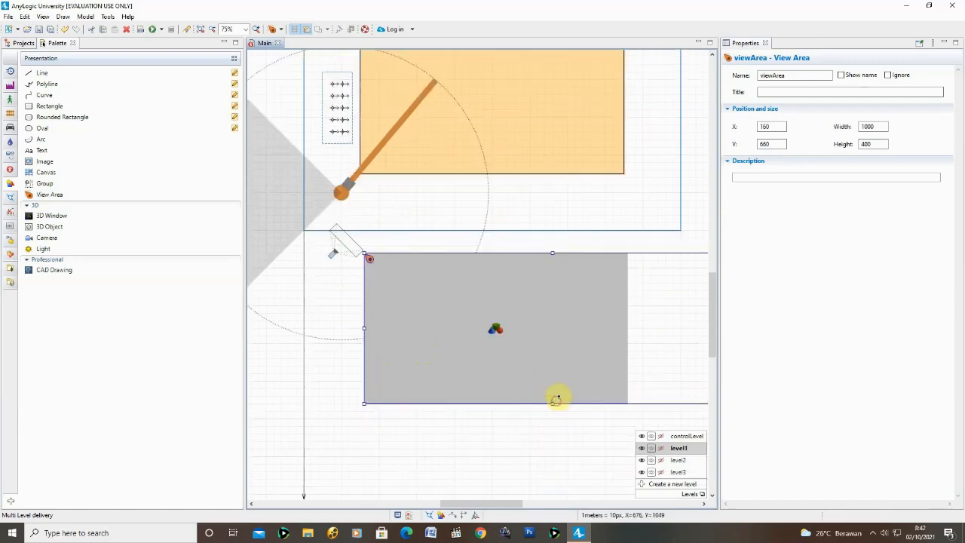
drag(504, 502, 549, 501)
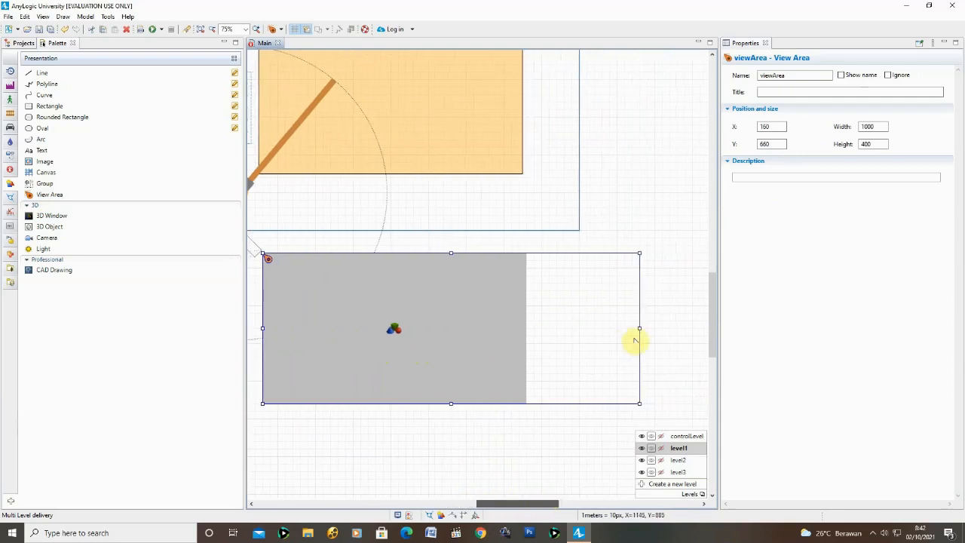
drag(640, 327, 526, 327)
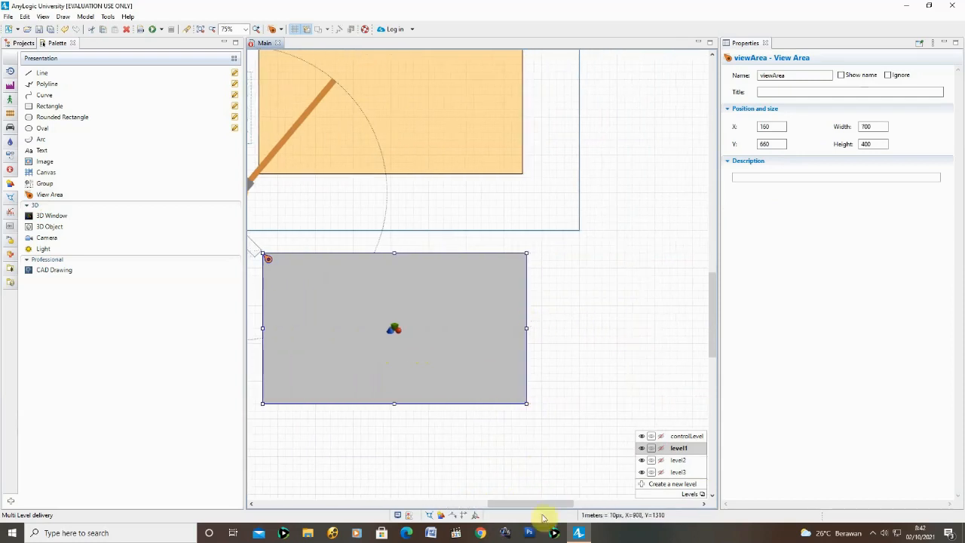
drag(538, 505, 491, 503)
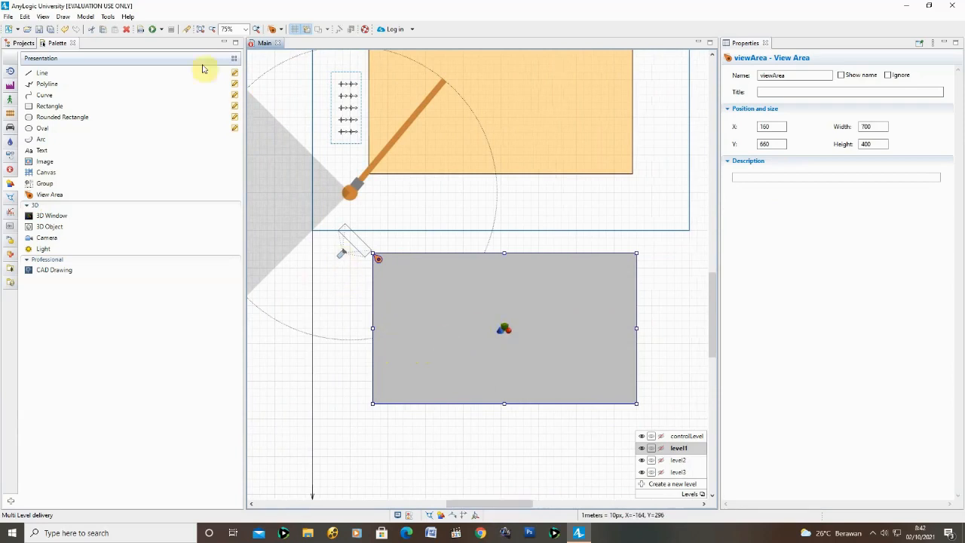
Step: Run the Multi Level delivery simulation to check the model, and close the simulation window
click(162, 31)
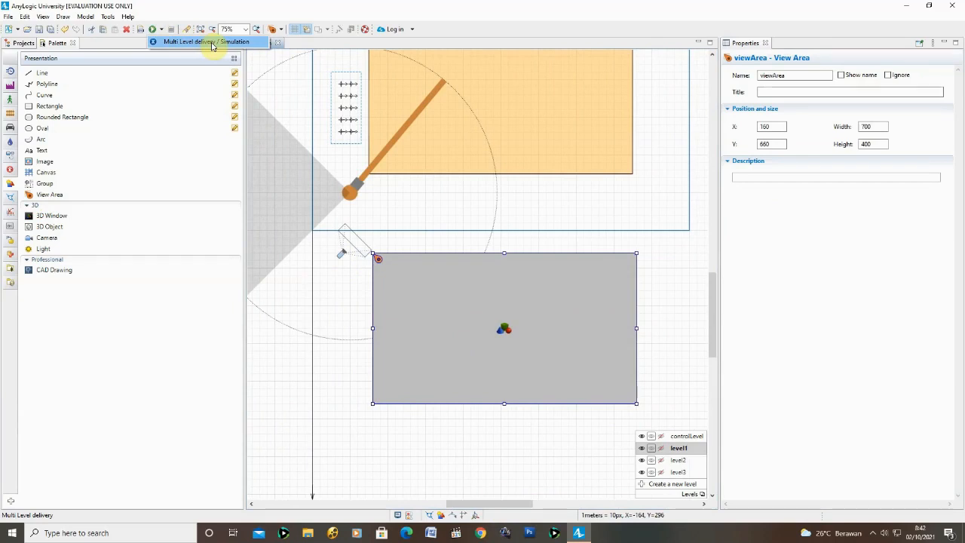
click(212, 44)
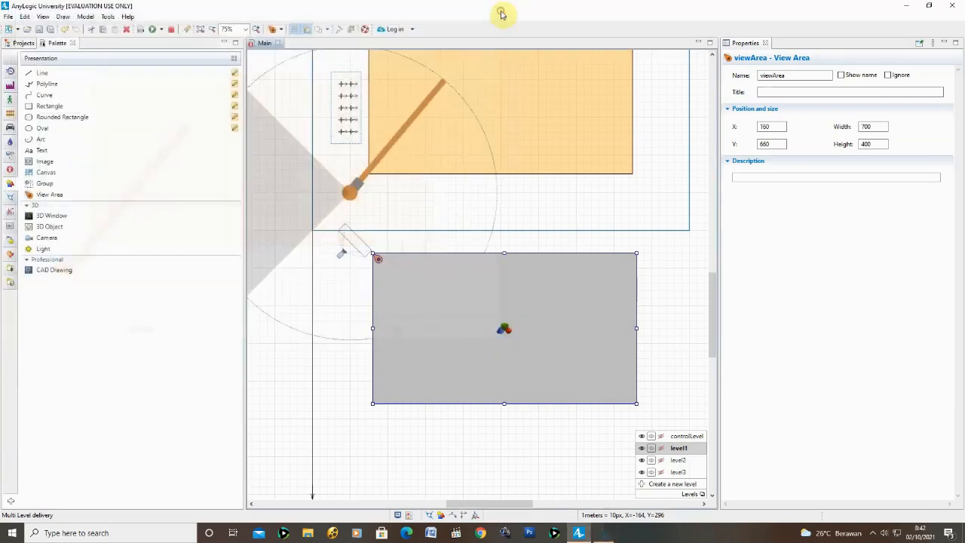
click(500, 13)
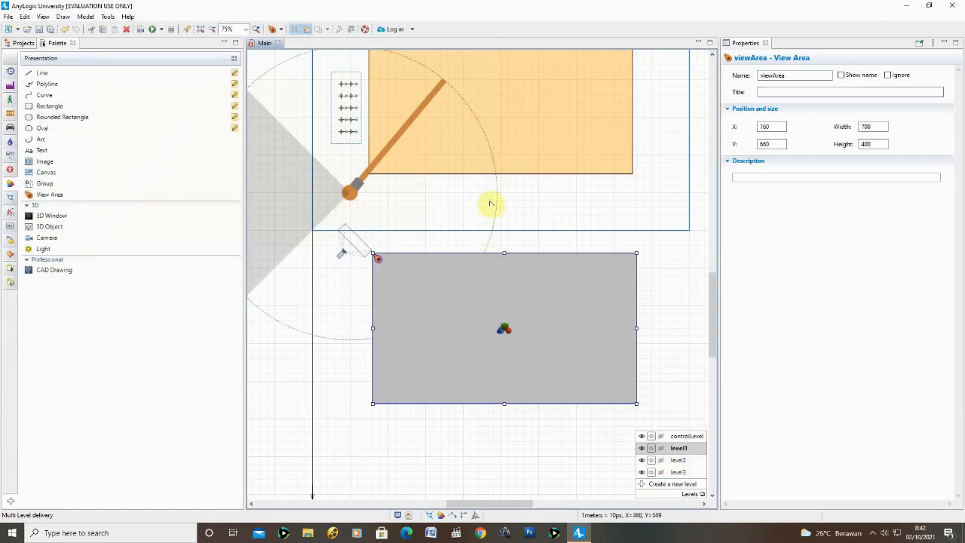
Step: Rename the view area around the 3D window as viewArea3D and select the whole name
click(792, 75)
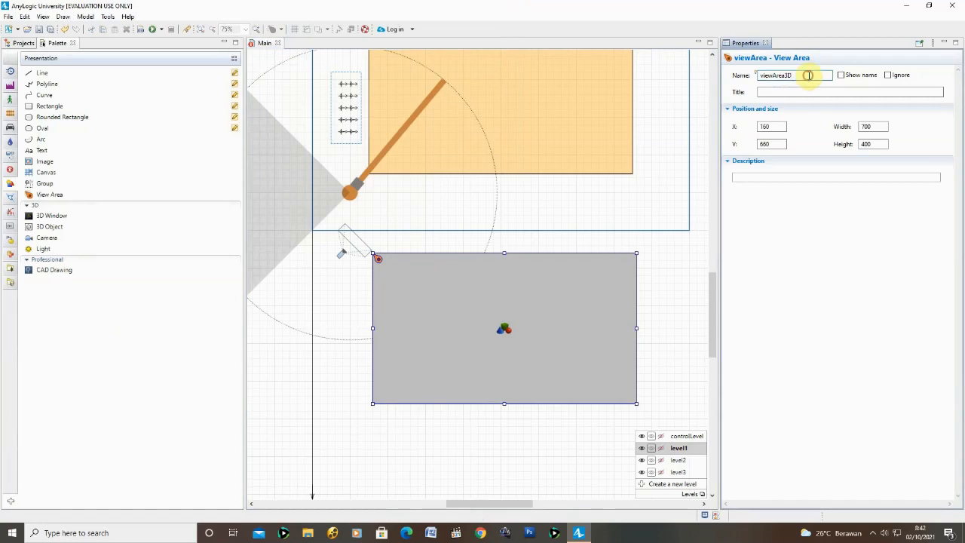
drag(808, 76, 751, 79)
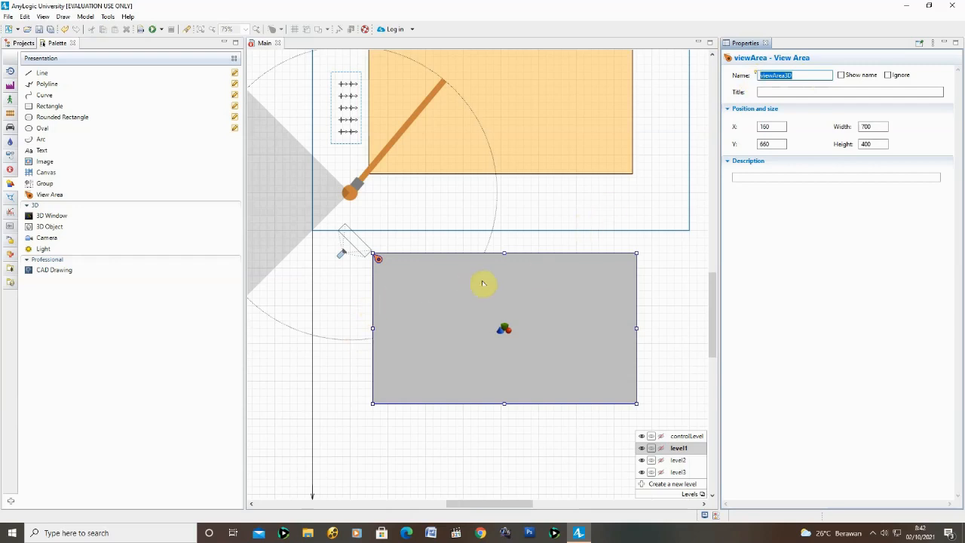
Step: Set the On startup action of the Main agent type to viewArea3D.navigateTo();
click(663, 287)
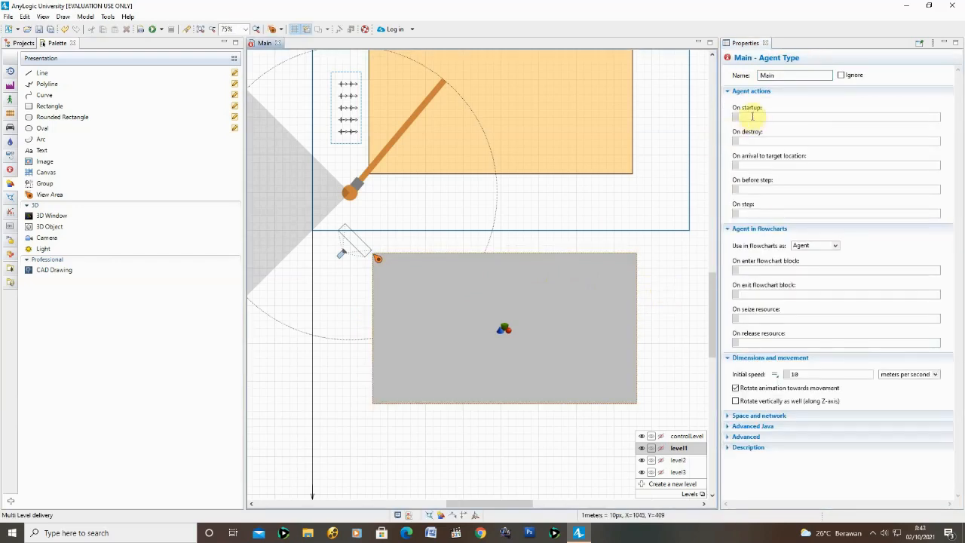
click(751, 116)
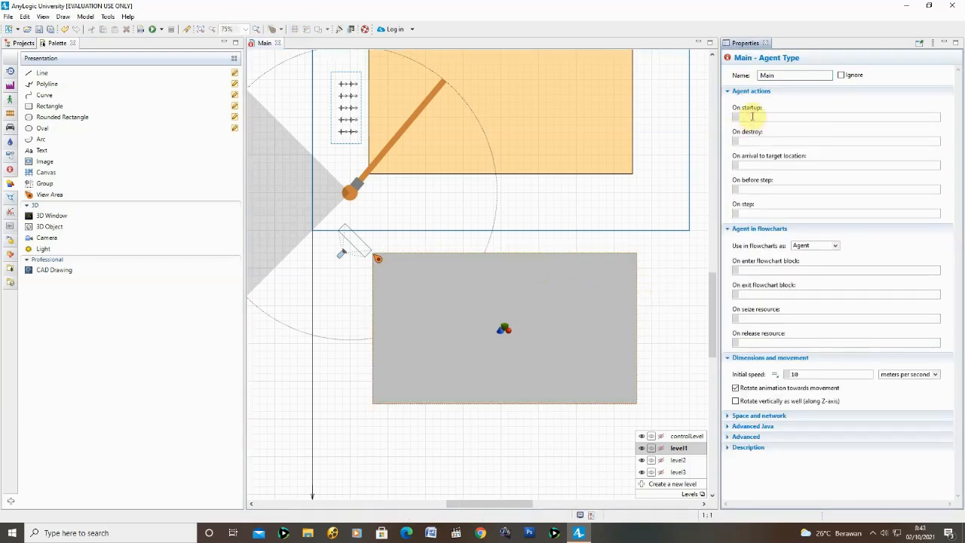
text(viewArea3D.navigateTo();)
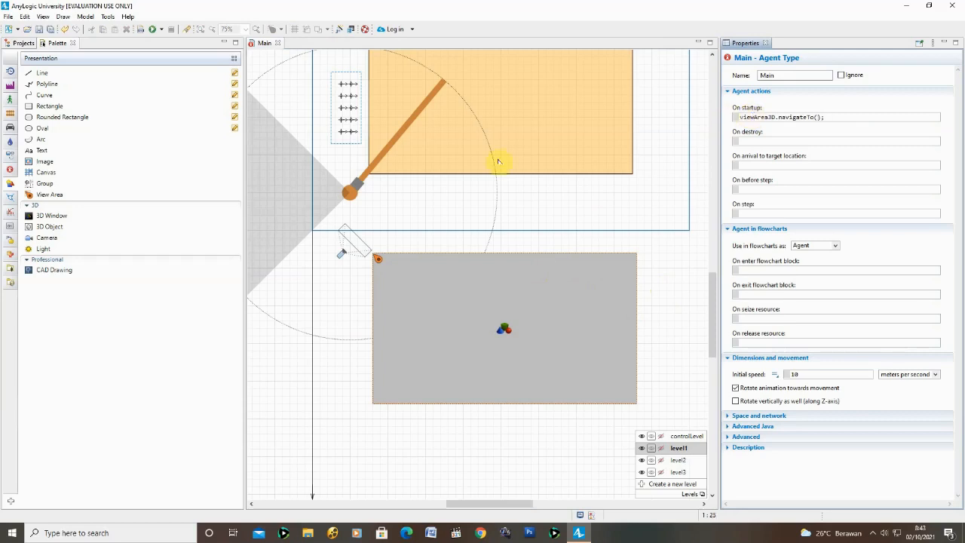
Step: Run the Multi Level delivery simulation and maximize its window
click(161, 32)
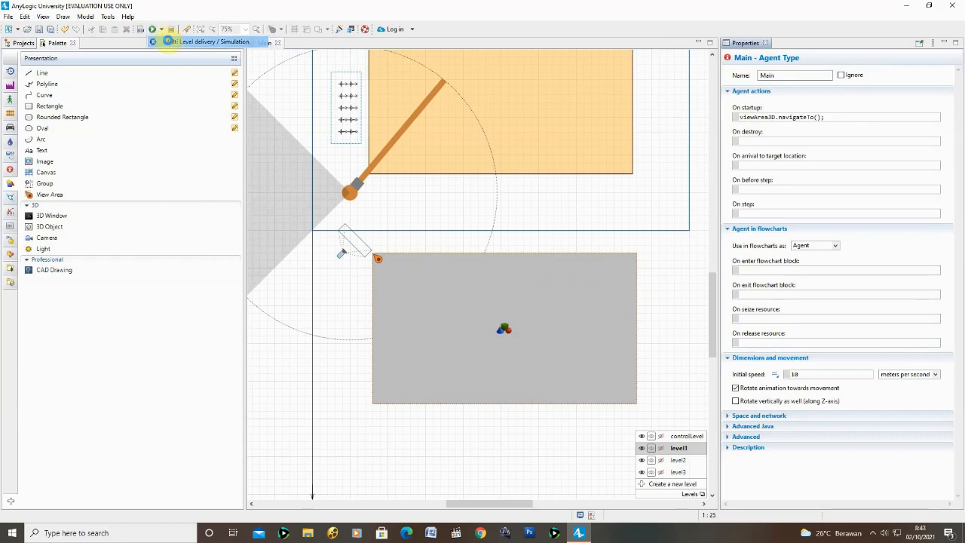
click(169, 44)
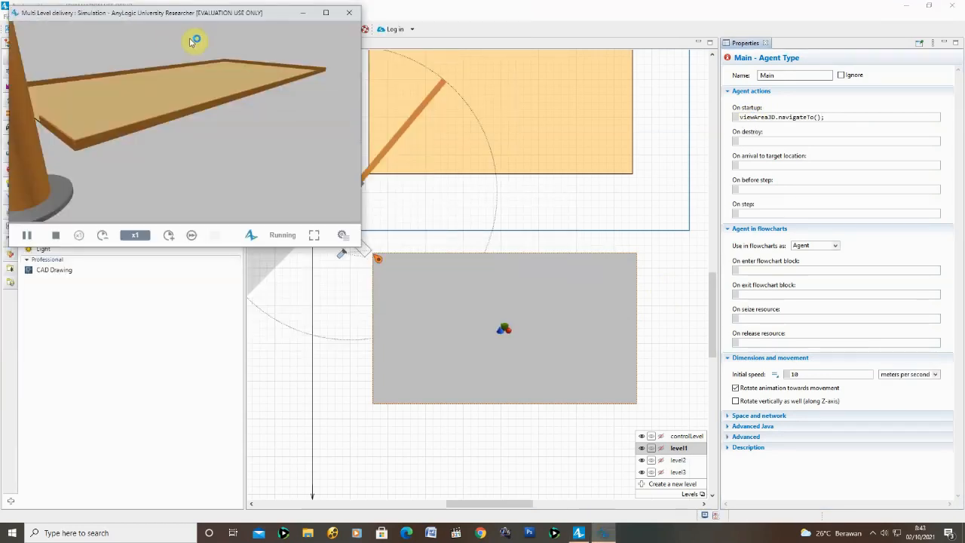
click(326, 16)
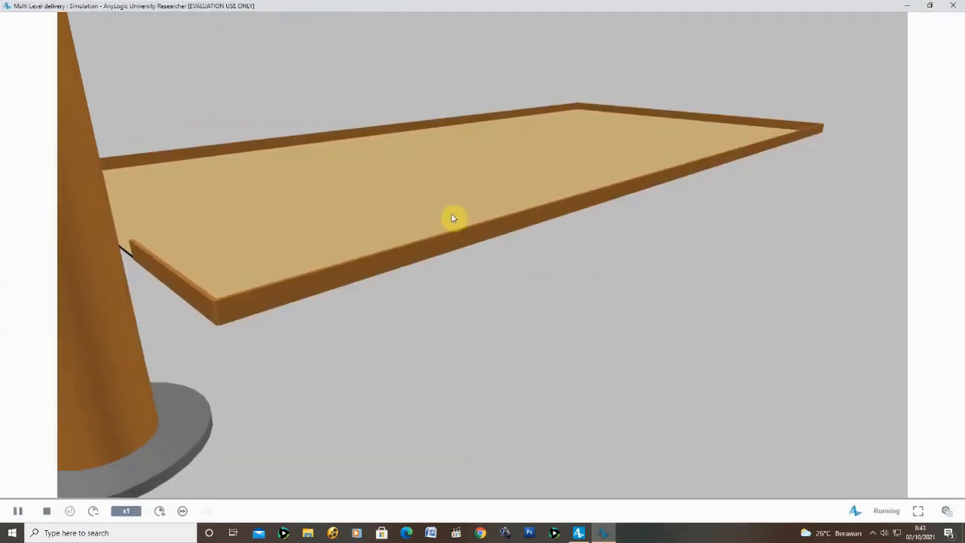
Step: Reframe the 3D view to show the whole jib crane and floor, copy the camera location and close the simulation
scroll(453, 218, down, 5)
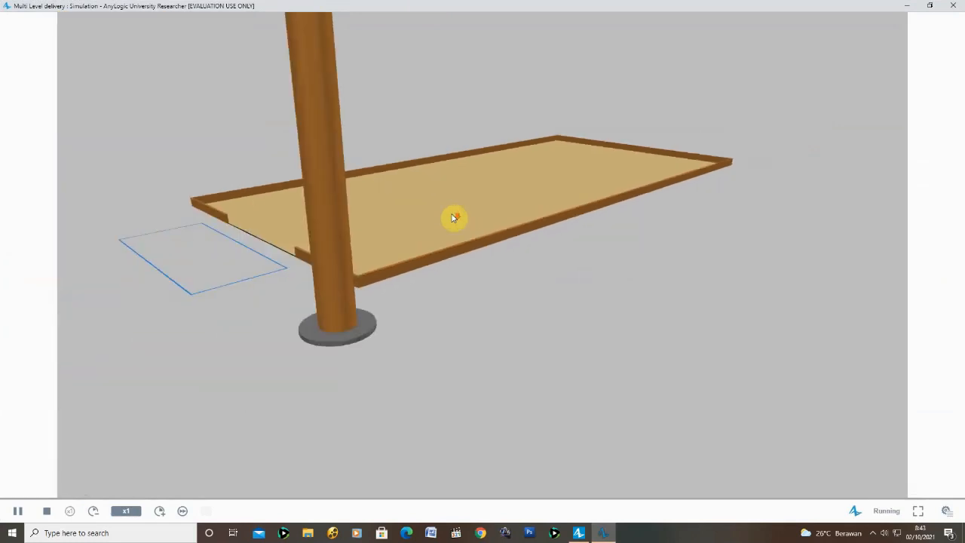
scroll(453, 218, down, 4)
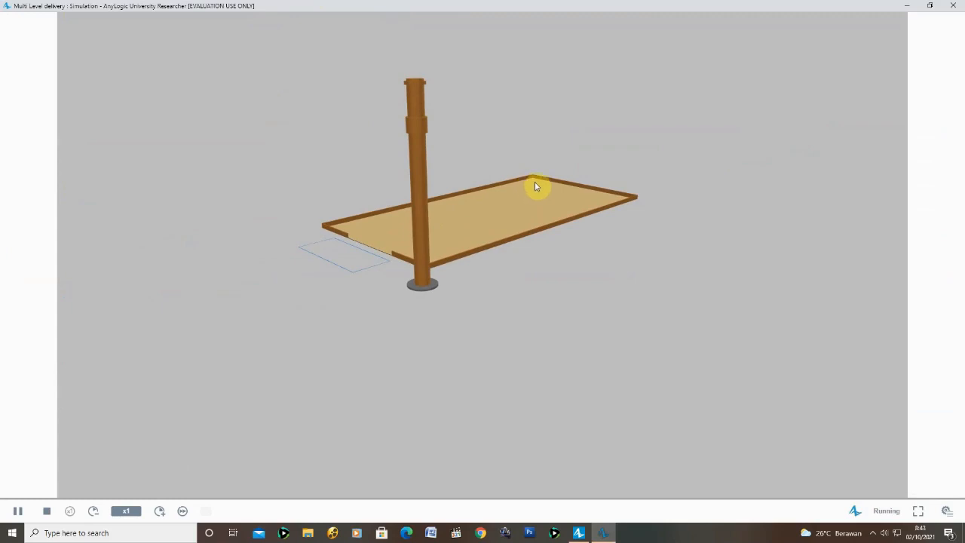
drag(595, 167, 499, 170)
drag(610, 155, 556, 365)
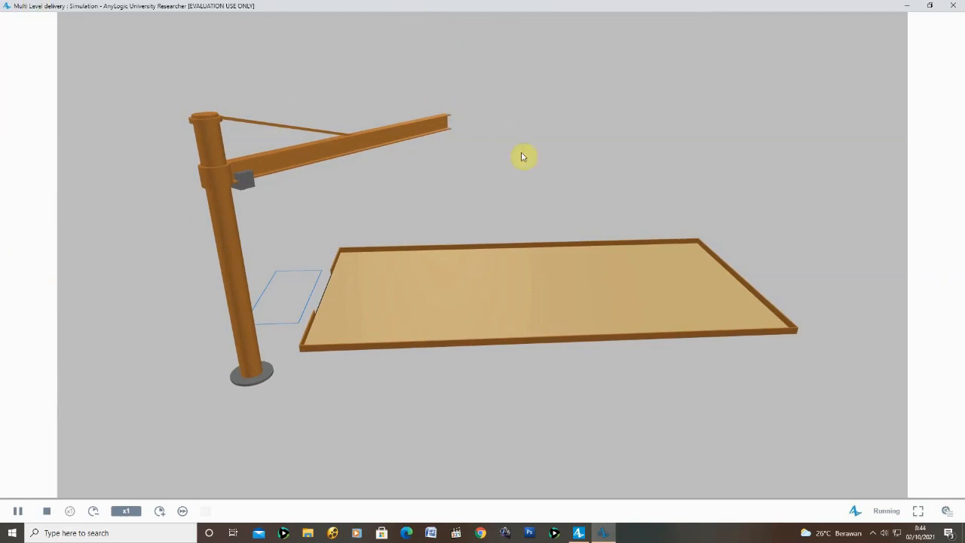
right_click(566, 195)
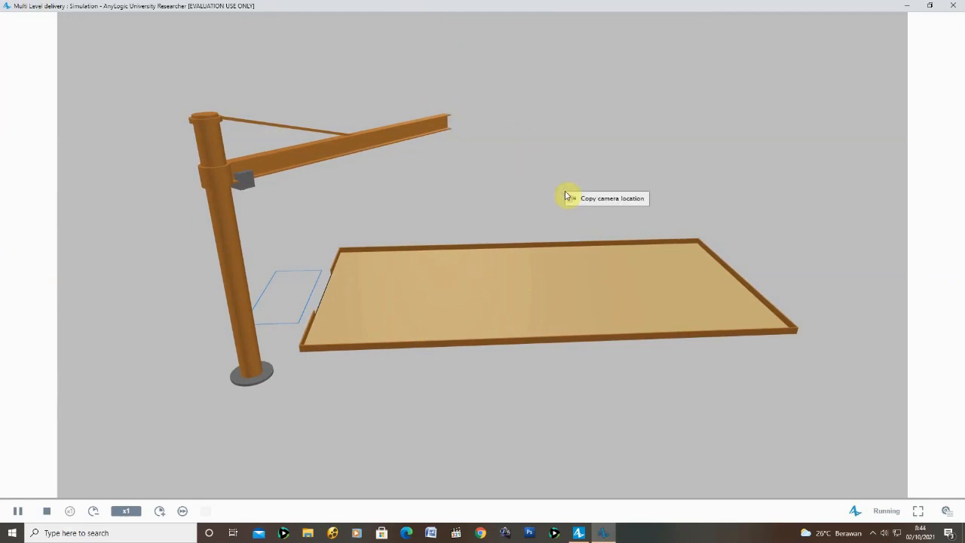
click(606, 200)
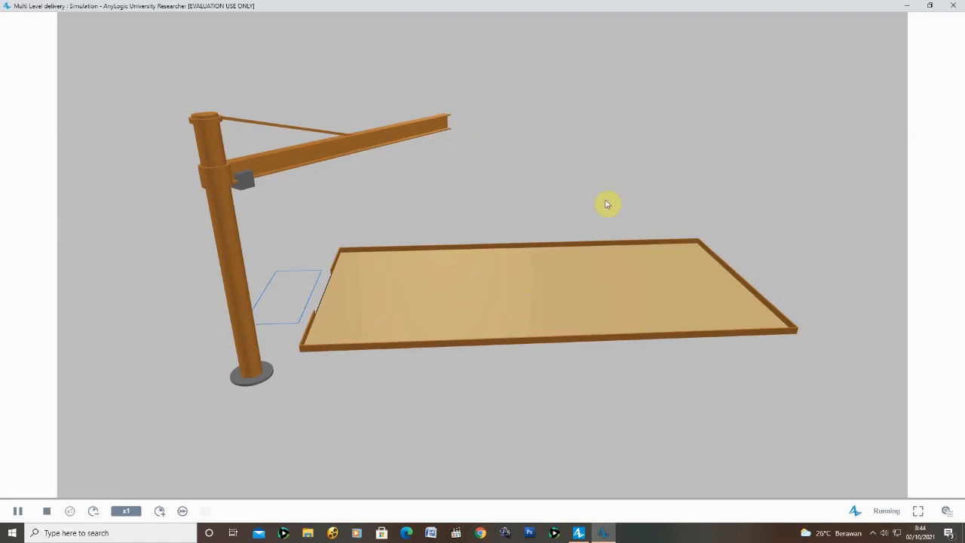
click(18, 518)
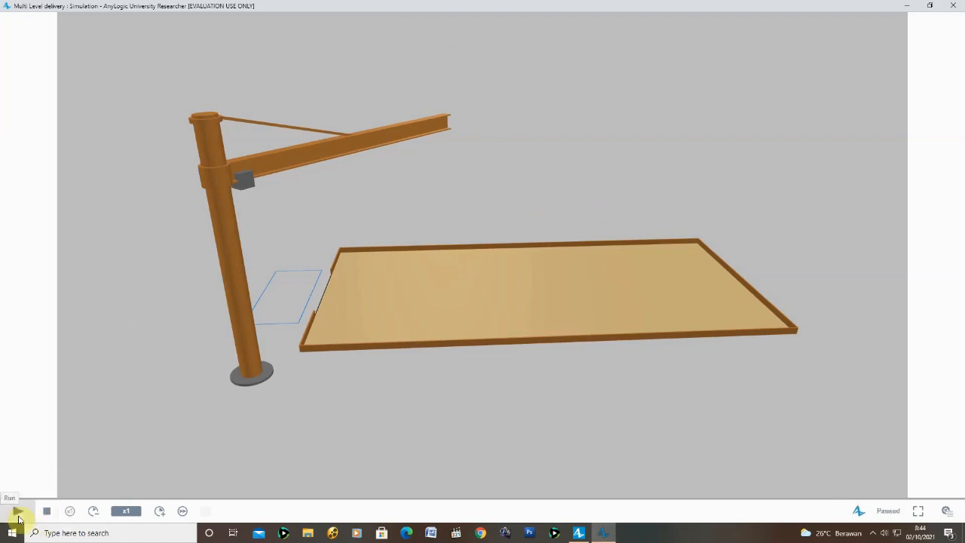
click(957, 6)
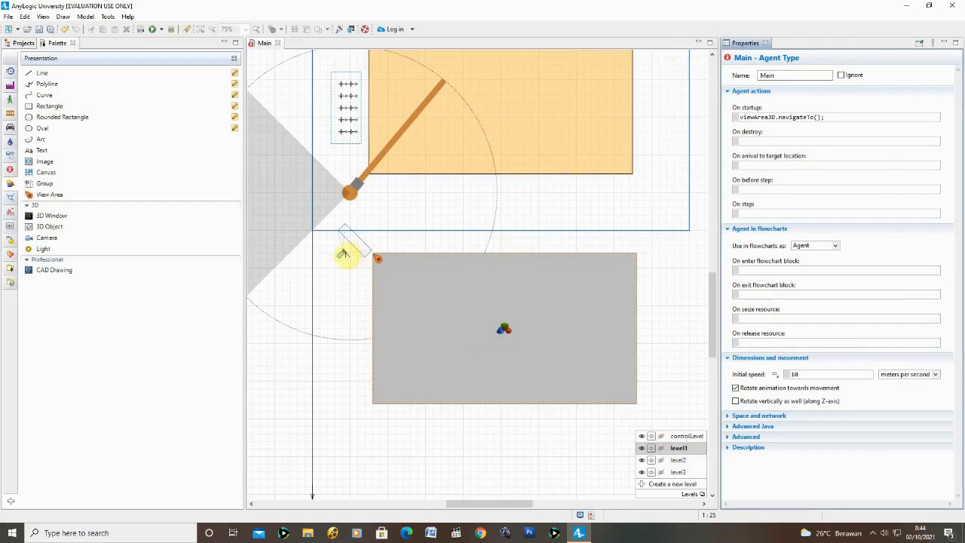
Step: Apply the copied camera location to the camera beside the 3D window
click(343, 254)
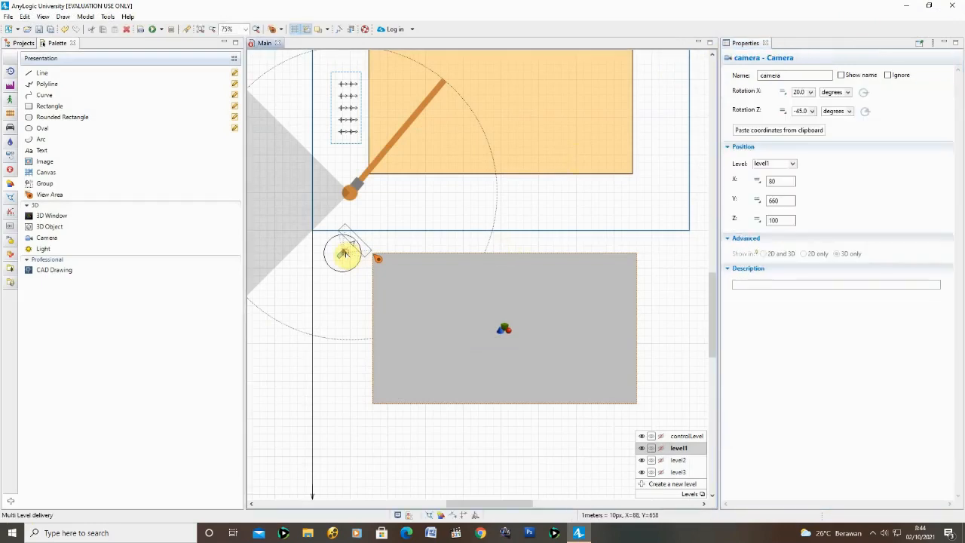
click(783, 132)
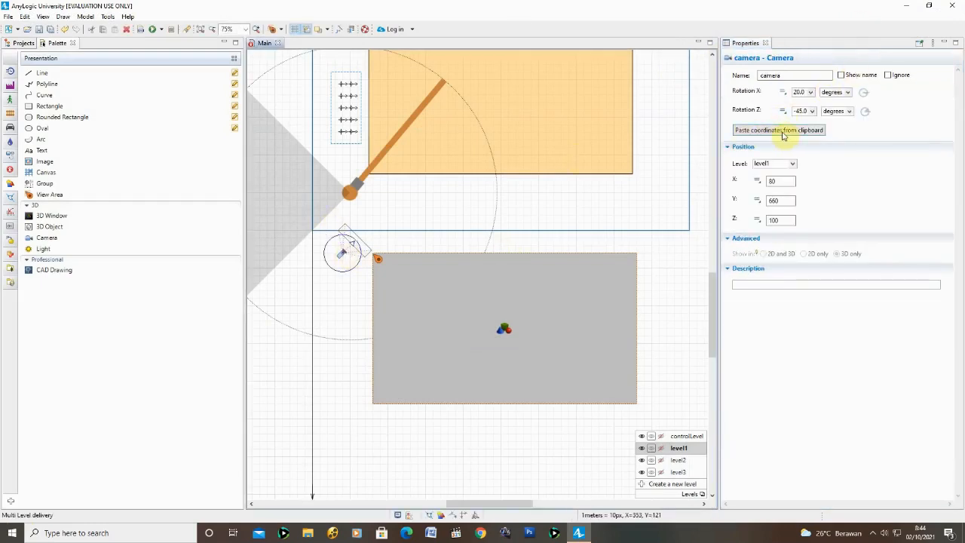
click(783, 131)
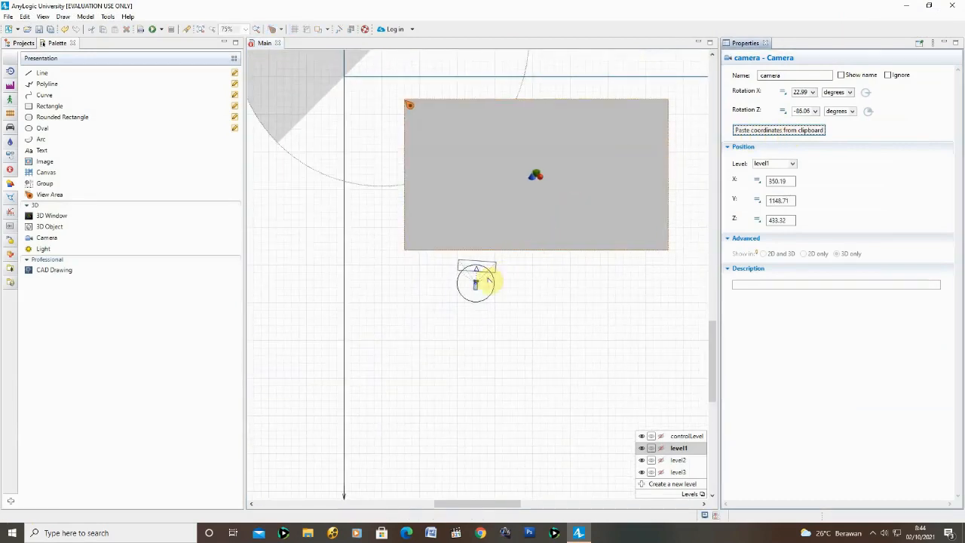
Step: Run the simulation again to check the camera's starting view, and close the simulation window
click(155, 29)
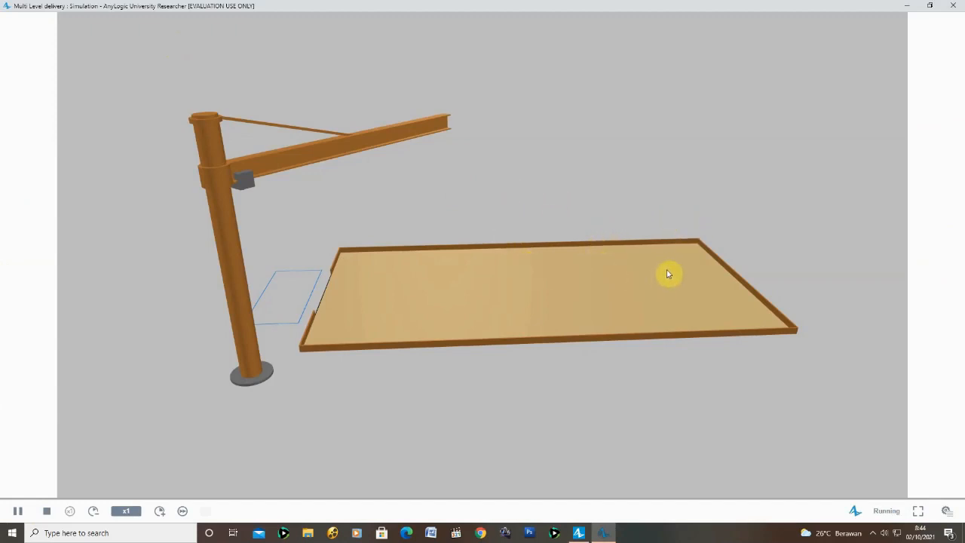
click(17, 510)
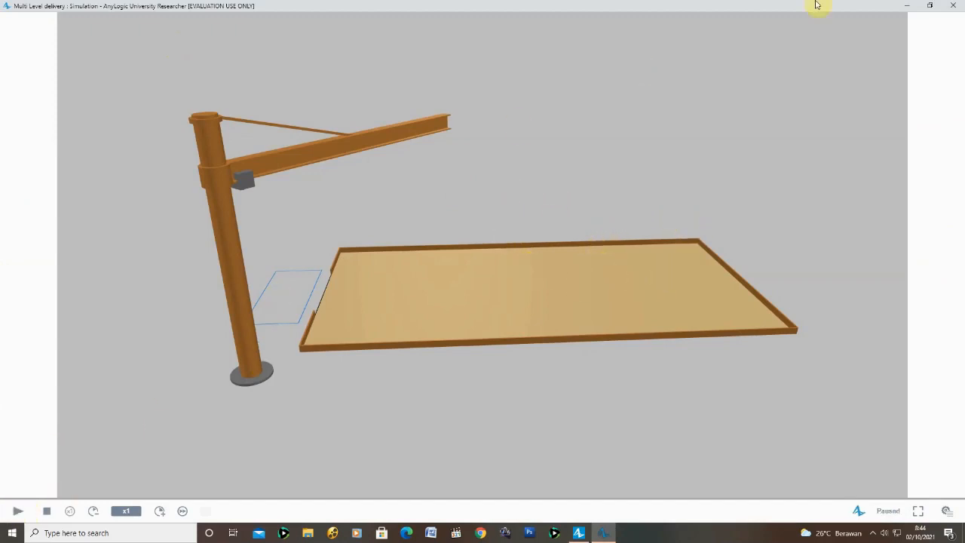
click(953, 5)
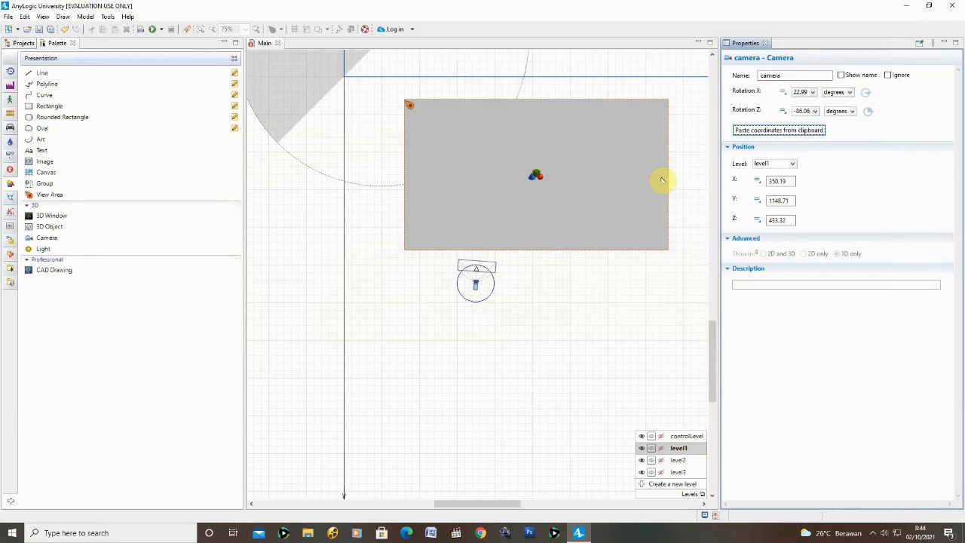
Step: Copy the orange floor rectangle together with its surrounding walls on level1
scroll(675, 295, up, 3)
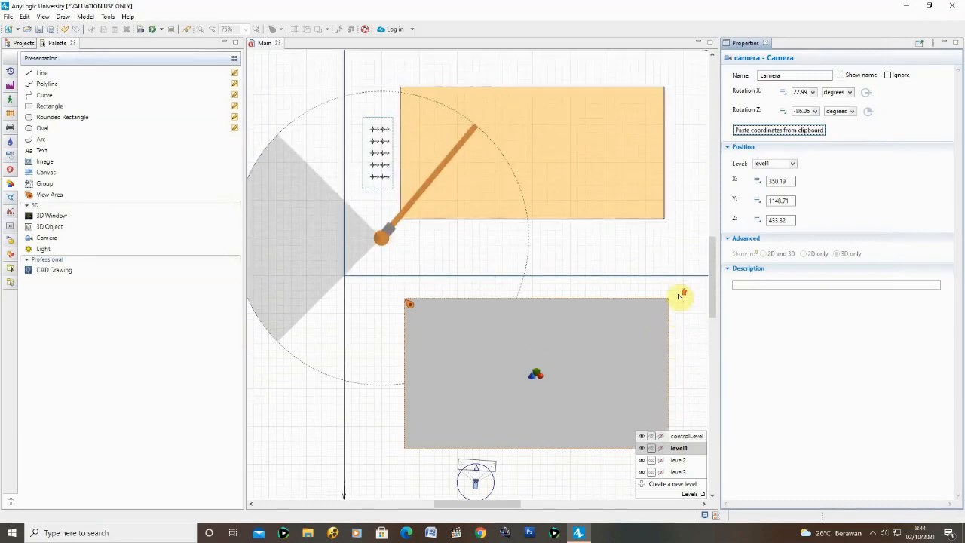
scroll(680, 296, up, 2)
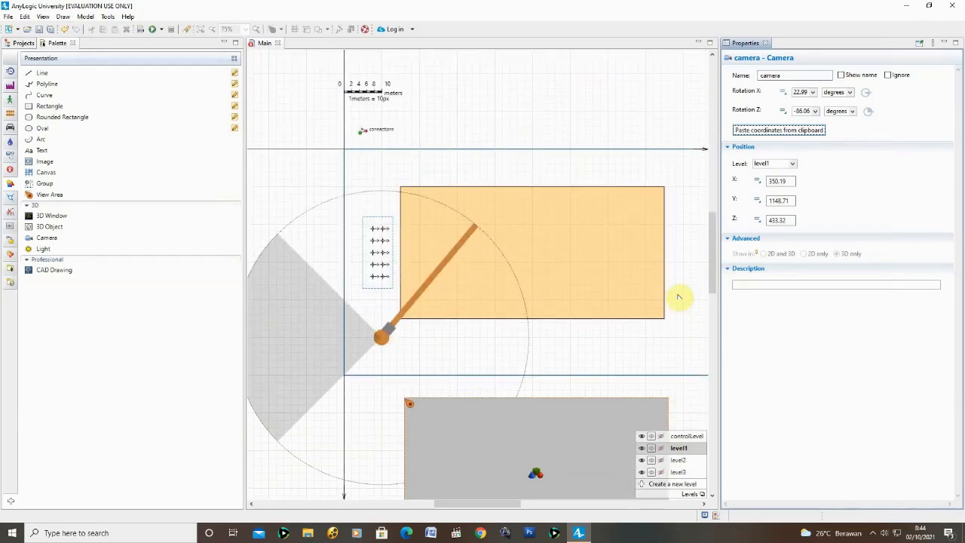
drag(392, 176, 672, 328)
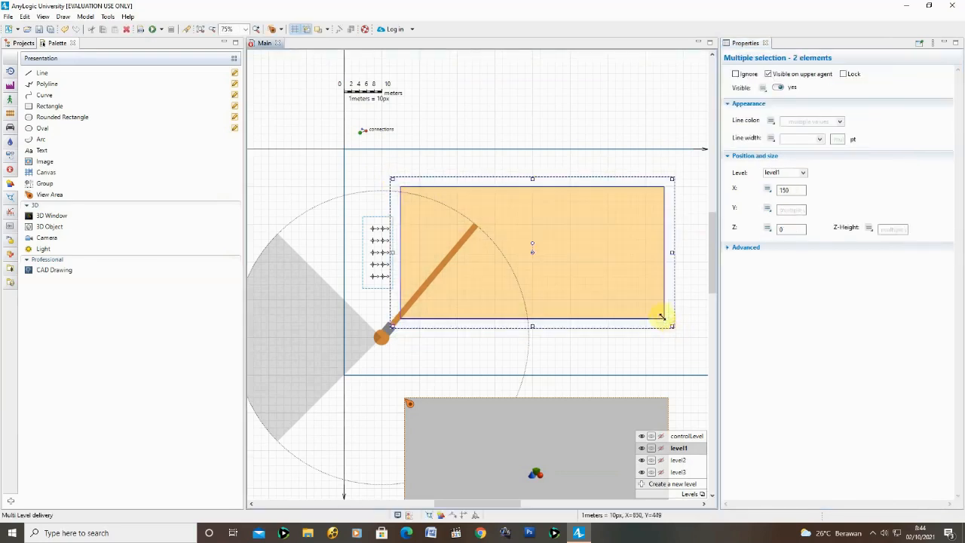
right_click(561, 226)
click(593, 242)
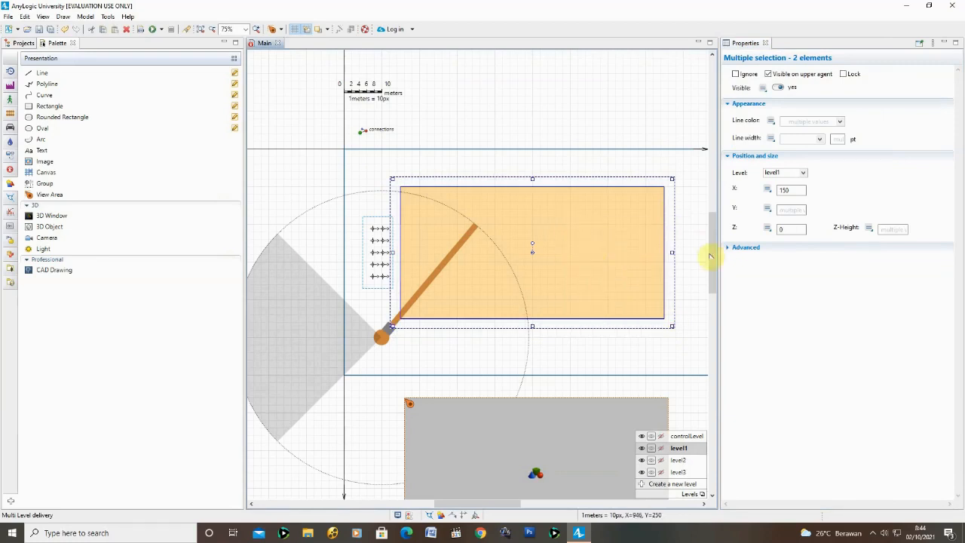
Step: Paste the floor rectangle and walls onto level2 and move them over the level1 floor, at about X 140
click(699, 463)
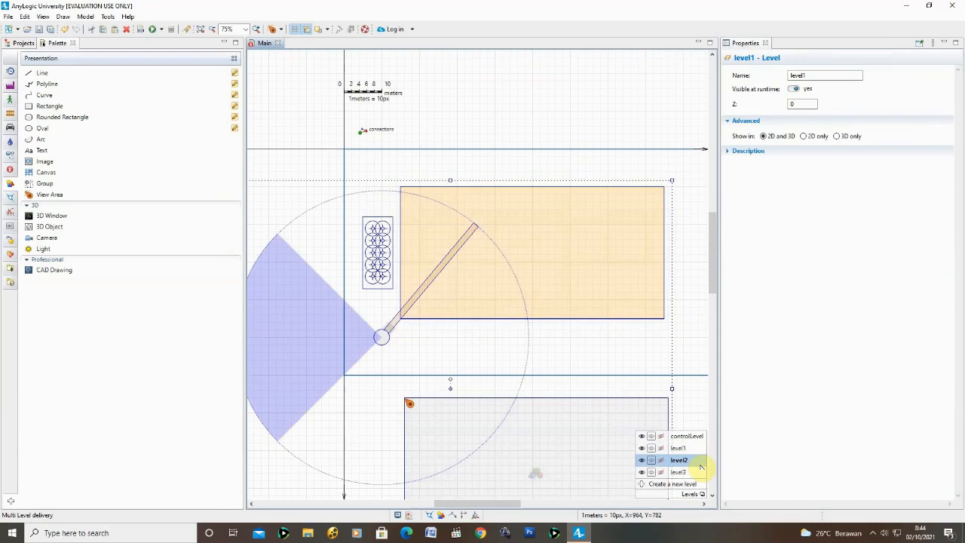
right_click(561, 259)
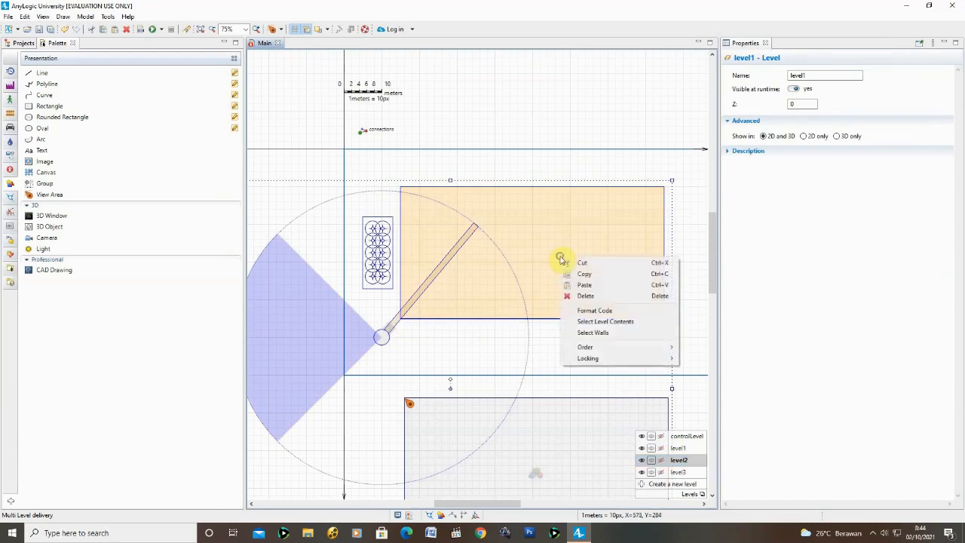
click(582, 284)
drag(638, 313, 481, 253)
click(592, 349)
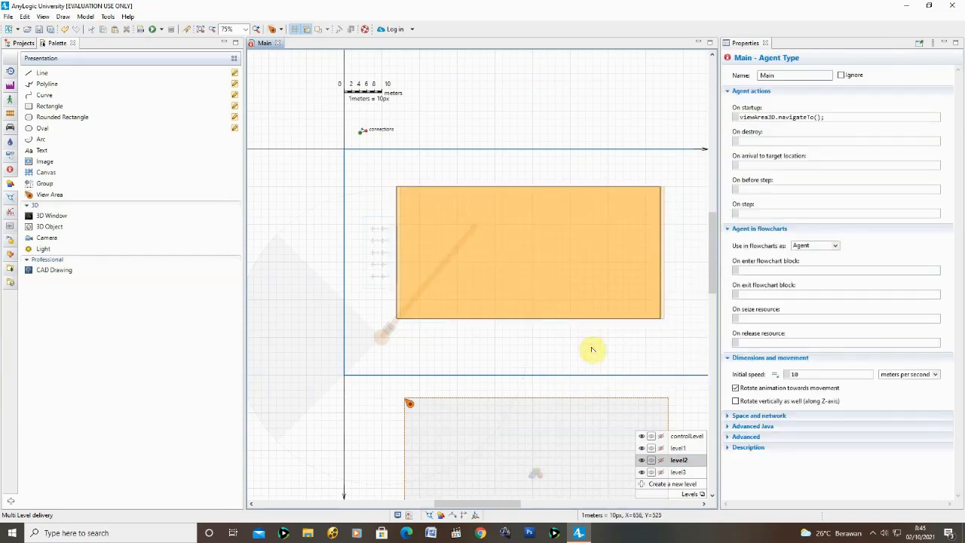
Step: Shift the level2 rectangle and walls together to X 150 so they align with the level1 floor
scroll(593, 349, up, 1)
click(593, 241)
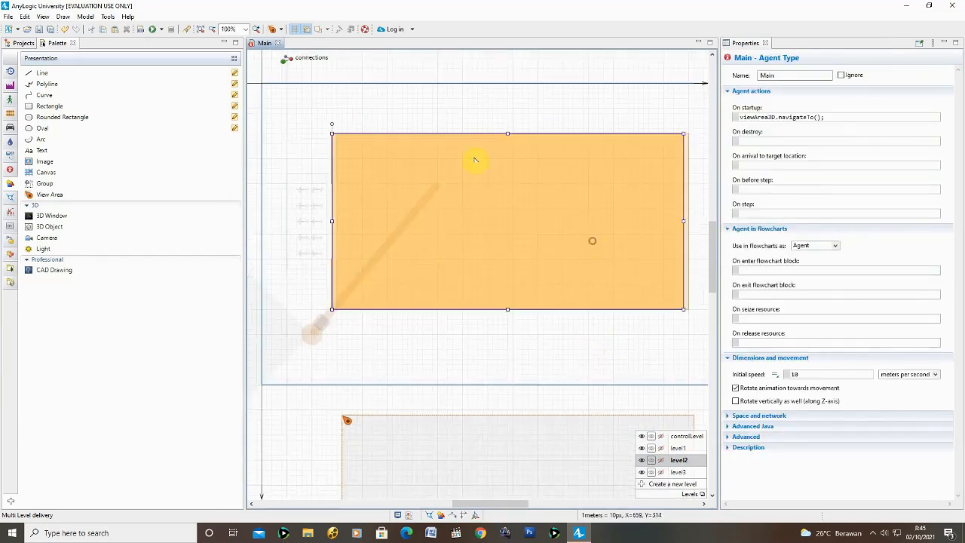
drag(316, 107, 701, 330)
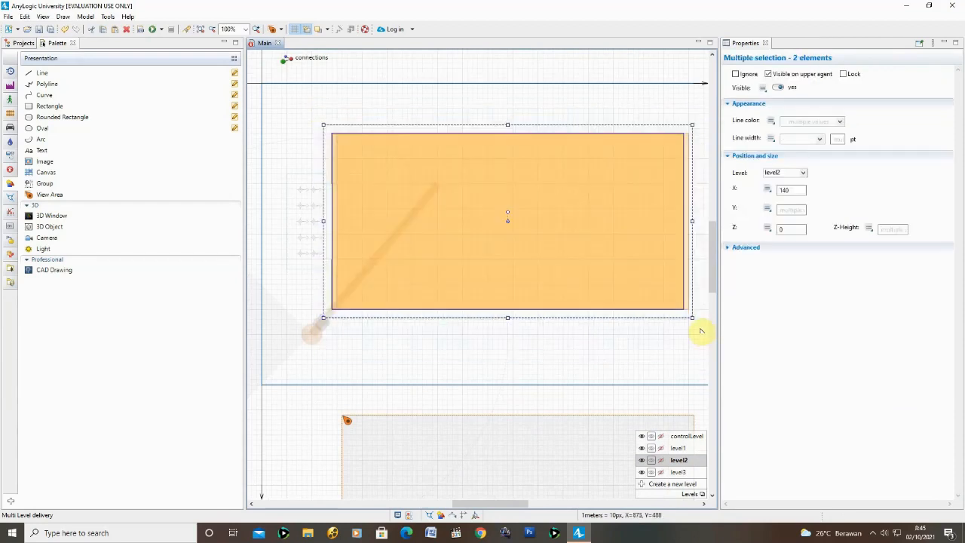
key(Right)
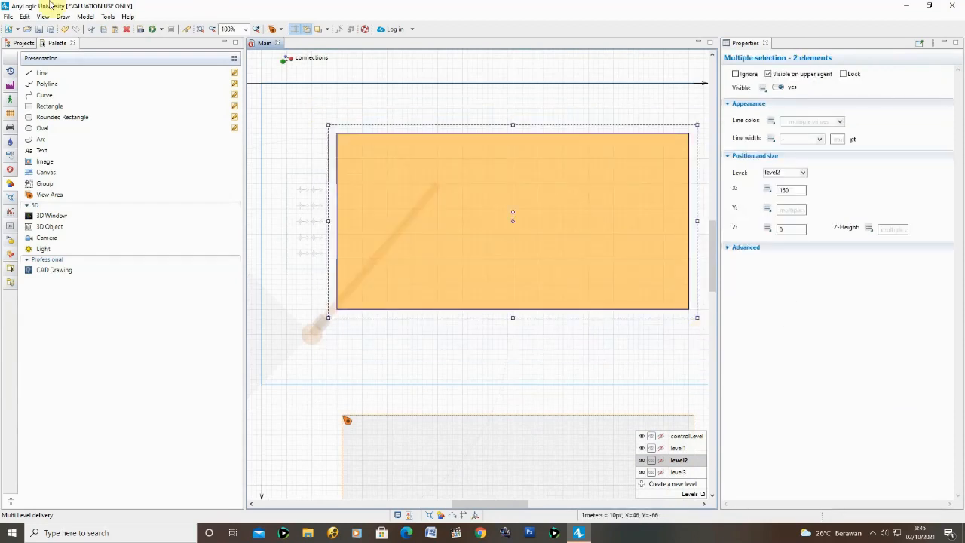
click(531, 352)
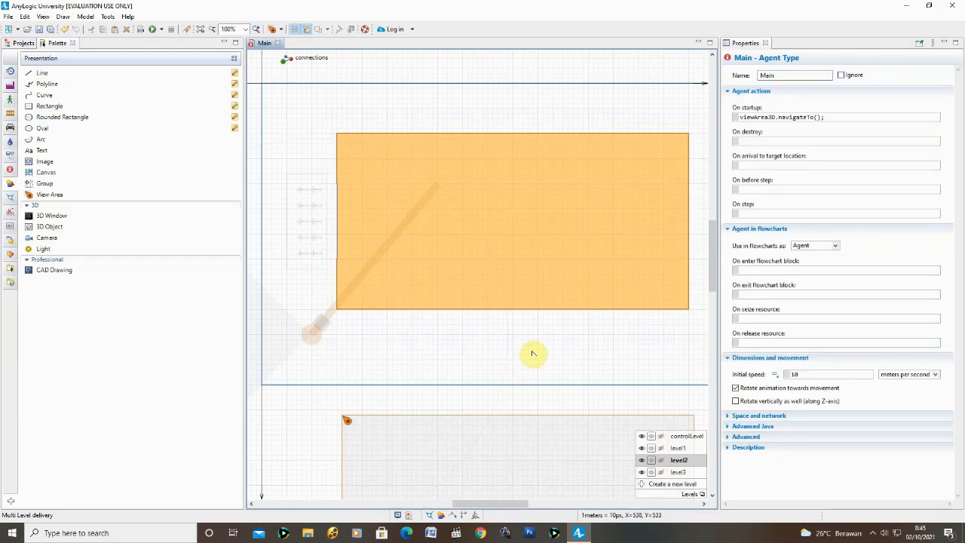
Step: Change the fill color of the level2 floor rectangle to a custom yellow-green
click(525, 295)
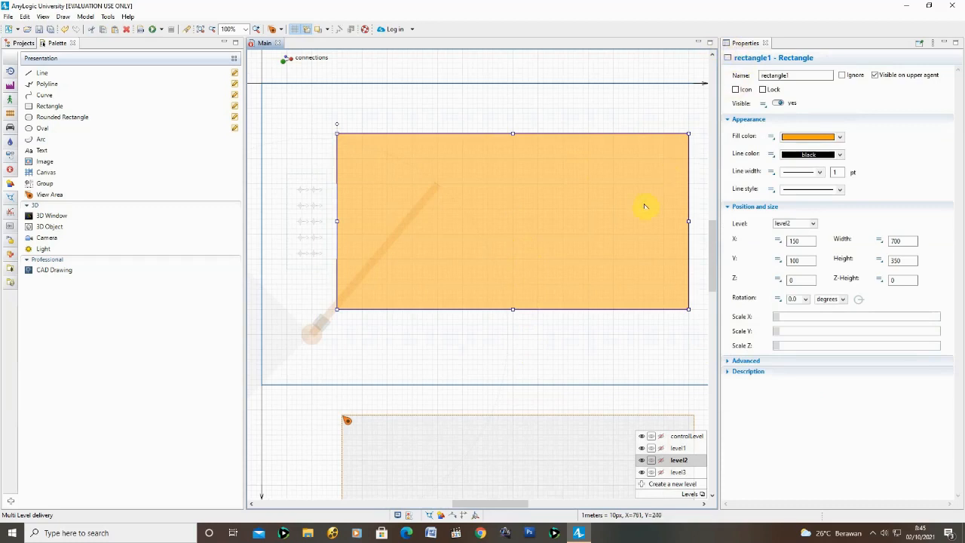
click(839, 136)
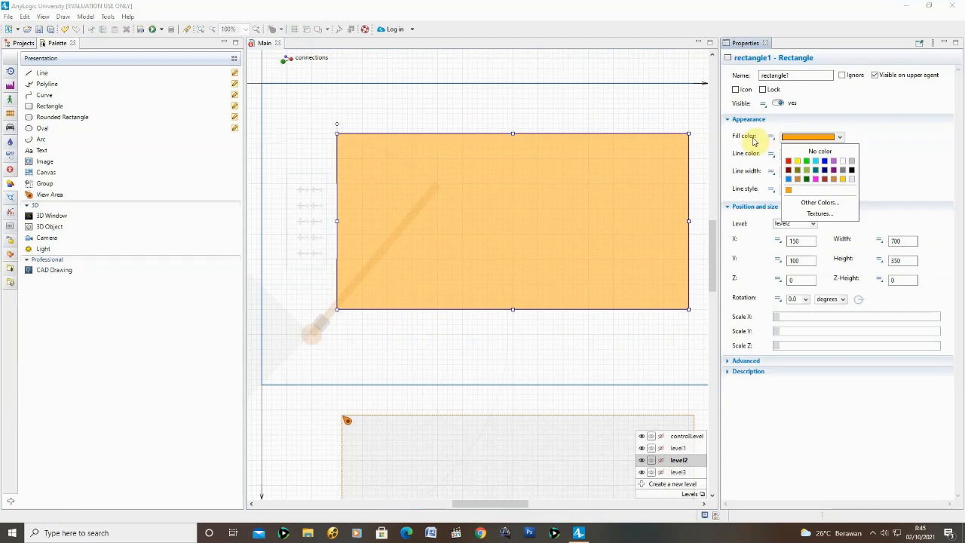
click(834, 201)
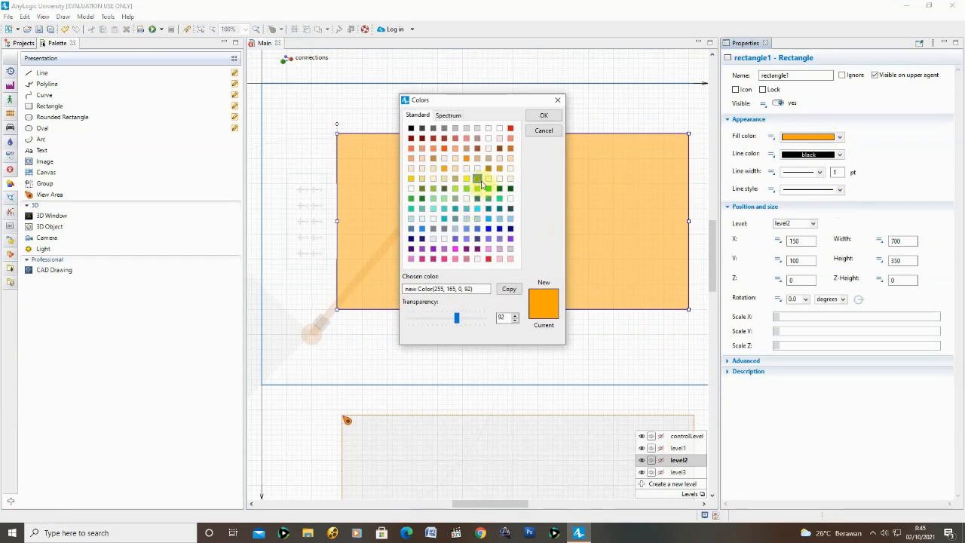
click(433, 189)
drag(461, 323, 457, 320)
click(547, 115)
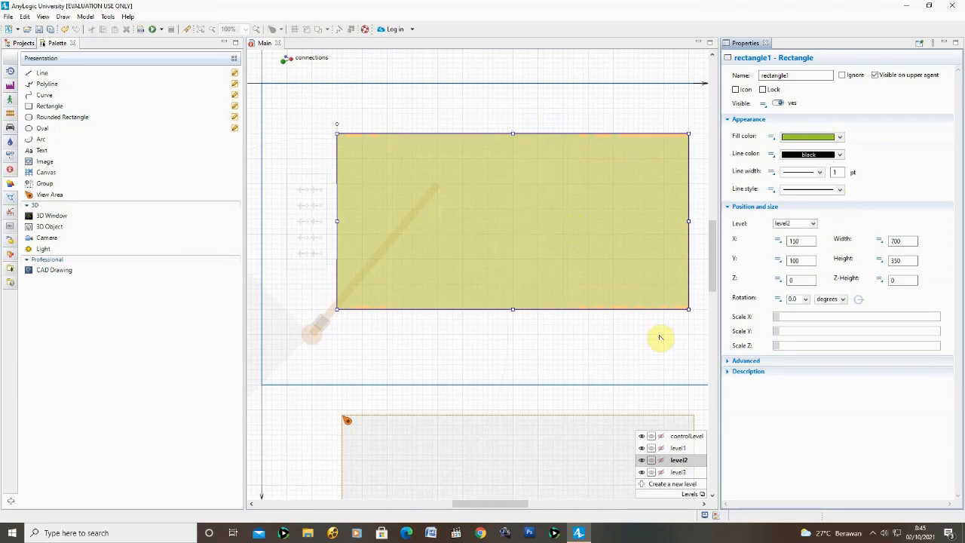
click(59, 43)
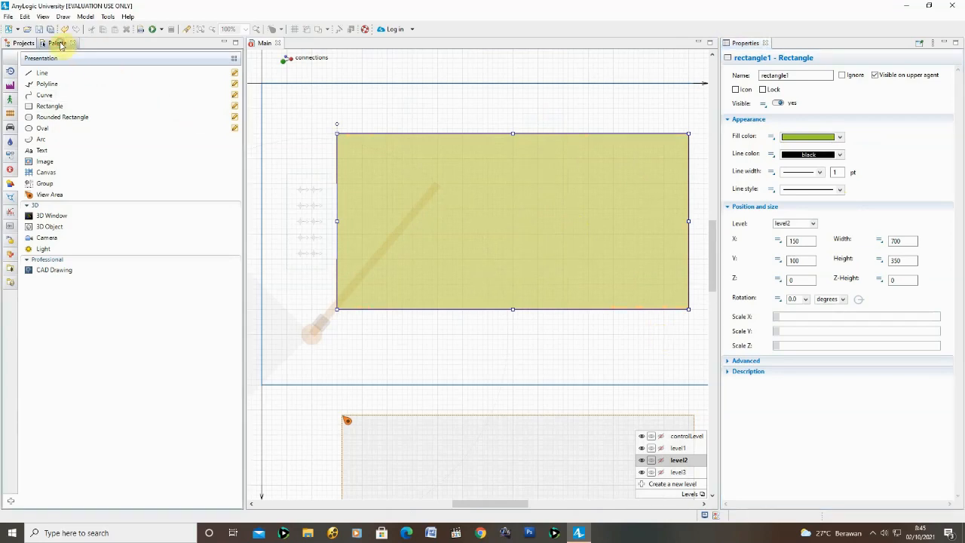
Step: Draw a rectangular node near the right edge of the level2 floor and duplicate it downward into a column of three nodes
click(9, 87)
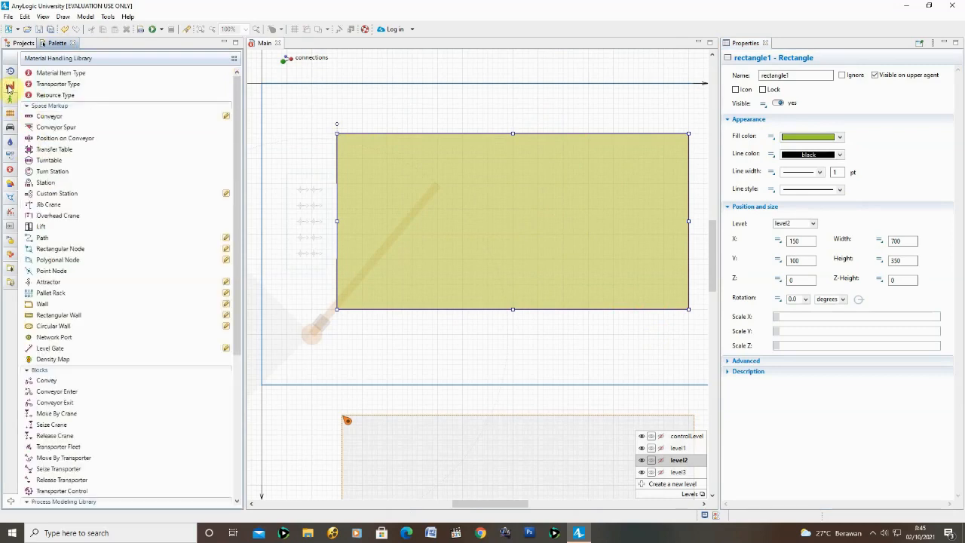
click(50, 251)
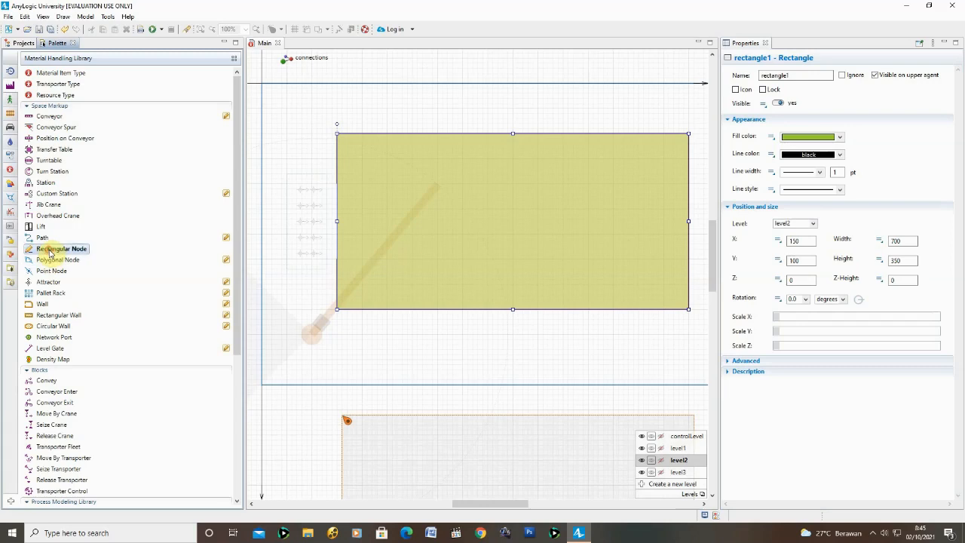
drag(638, 159, 668, 194)
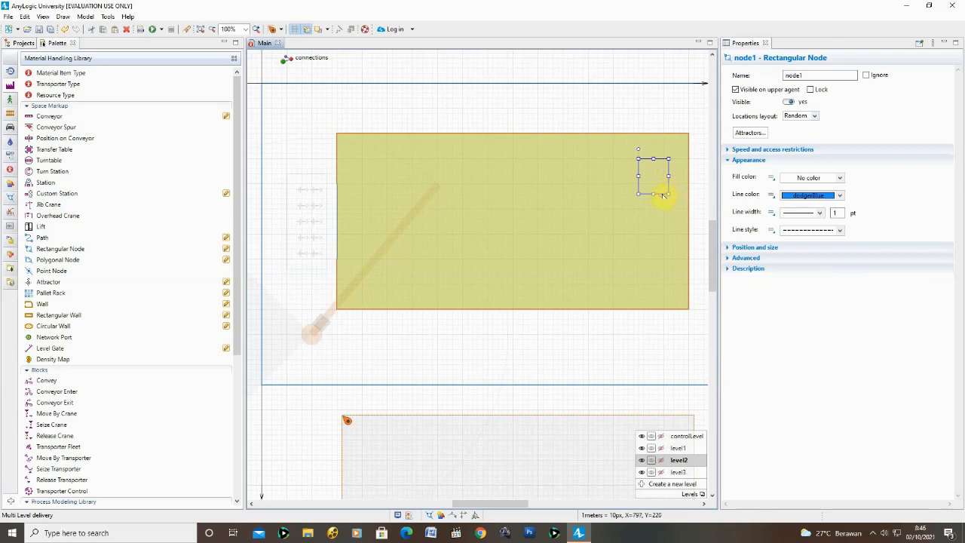
drag(662, 195, 662, 293)
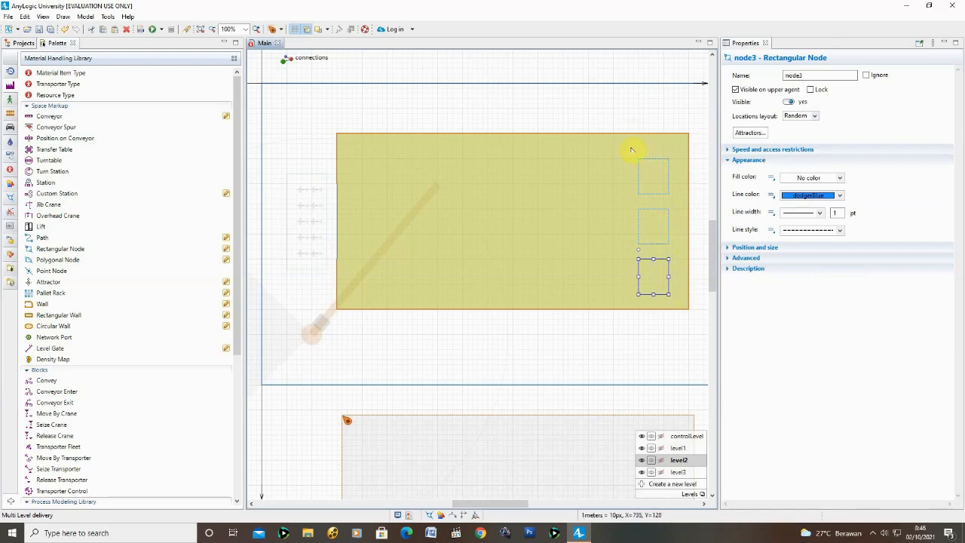
Step: Nudge the three level2 nodes upward together so the column is vertically centered on the floor
drag(623, 114, 694, 327)
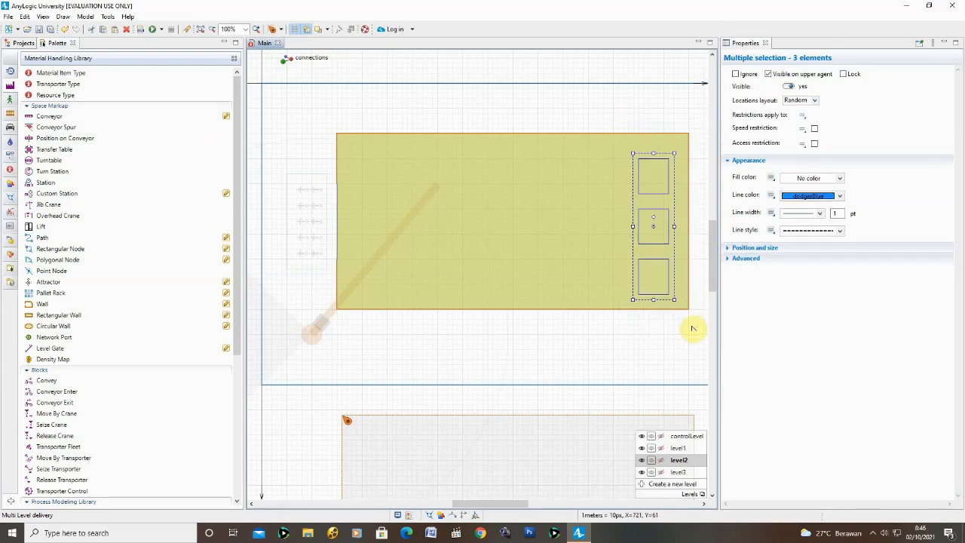
key(Up)
key(Up)
key(Up)
key(Up)
key(Up)
key(Up)
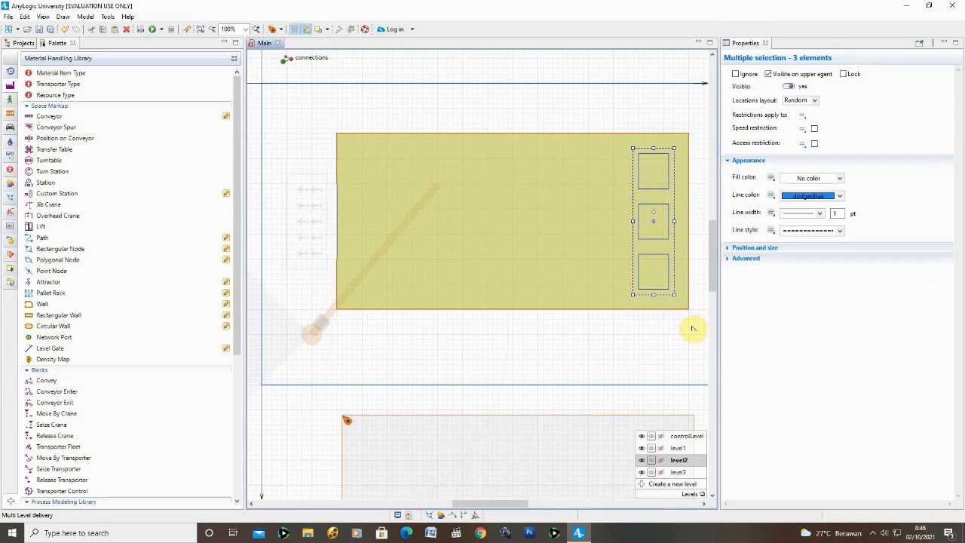
click(632, 119)
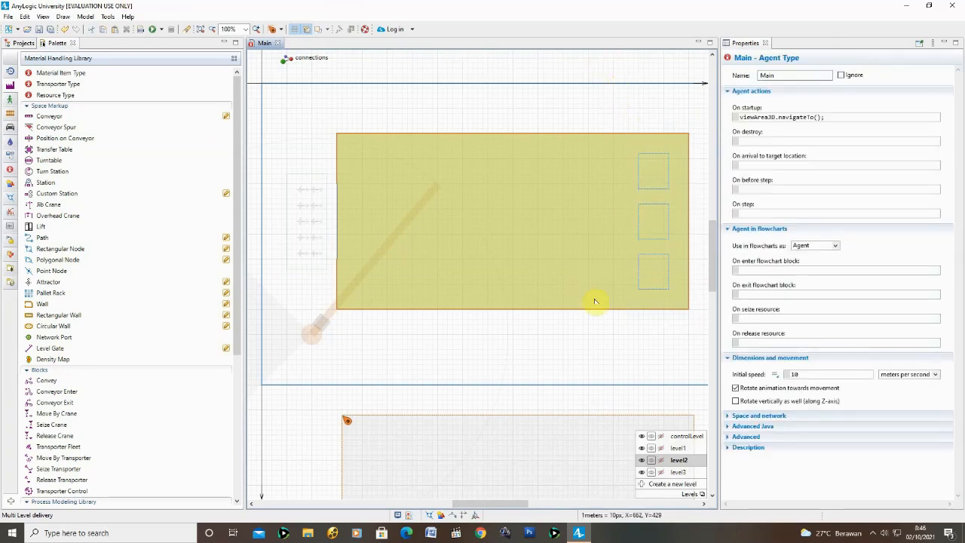
Step: Copy the level2 floor rectangle together with its walls and the three rectangular nodes
drag(325, 121, 701, 344)
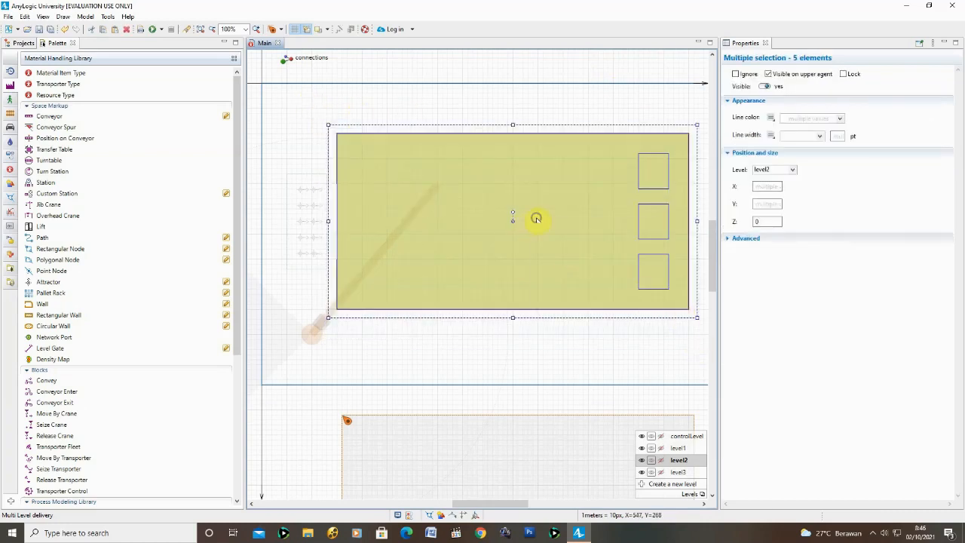
right_click(535, 218)
click(560, 240)
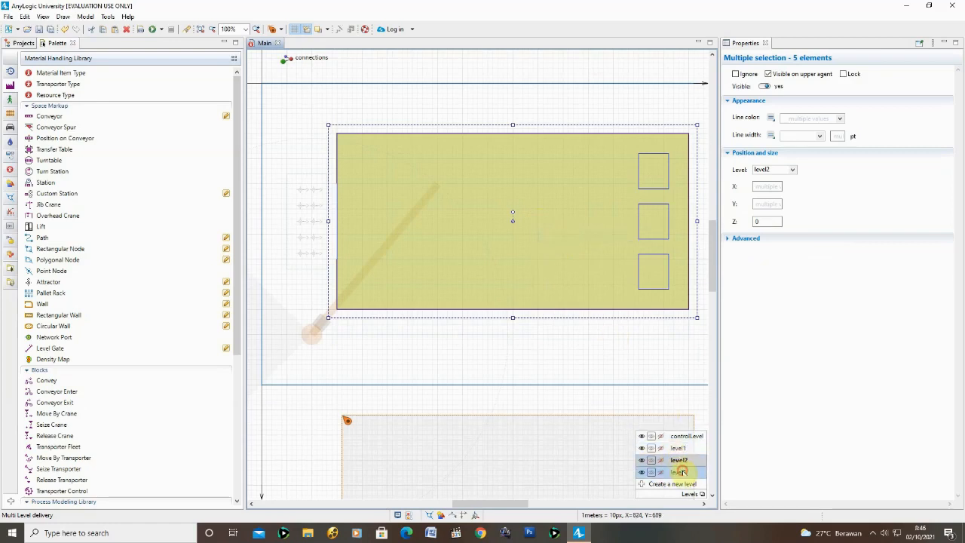
Step: Paste the copied floor, walls and nodes onto level3 and align them exactly over the level2 floor
click(677, 471)
right_click(492, 226)
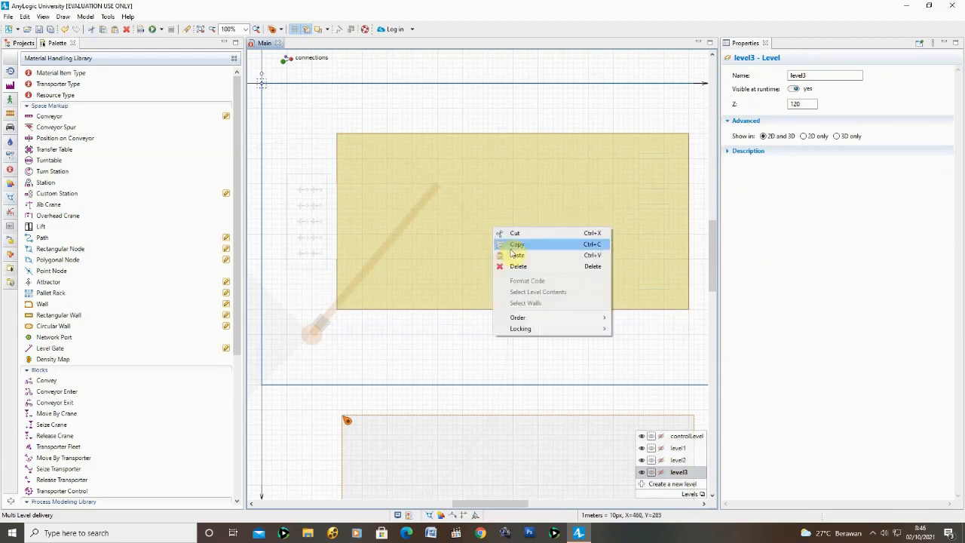
click(517, 254)
drag(638, 302, 483, 206)
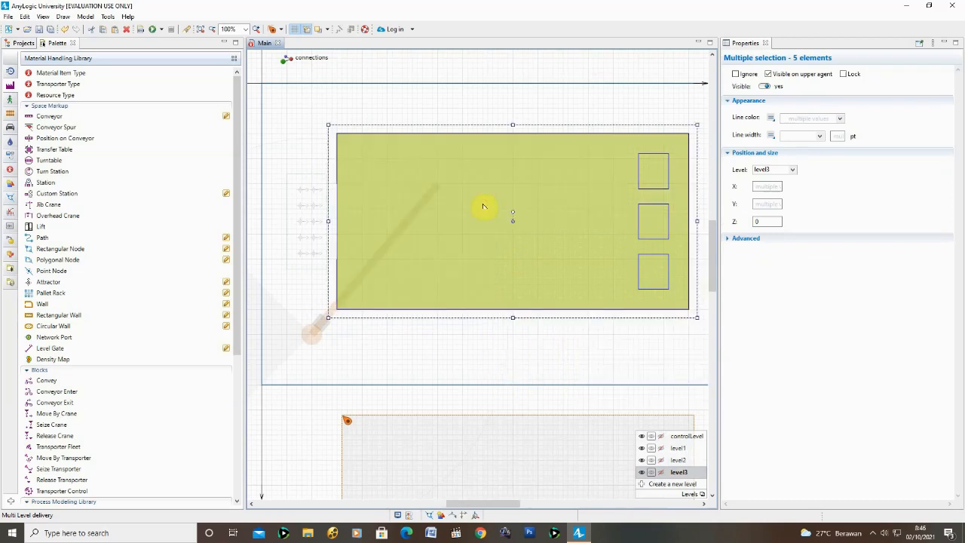
click(609, 362)
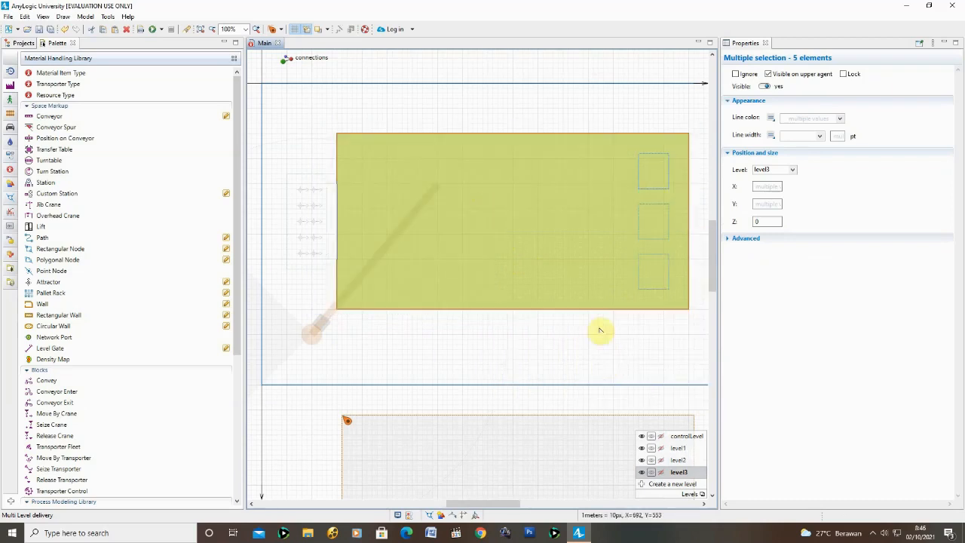
Step: Change the level3 floor rectangle's fill to the gold color (255, 215, 0) with transparency 92
click(569, 217)
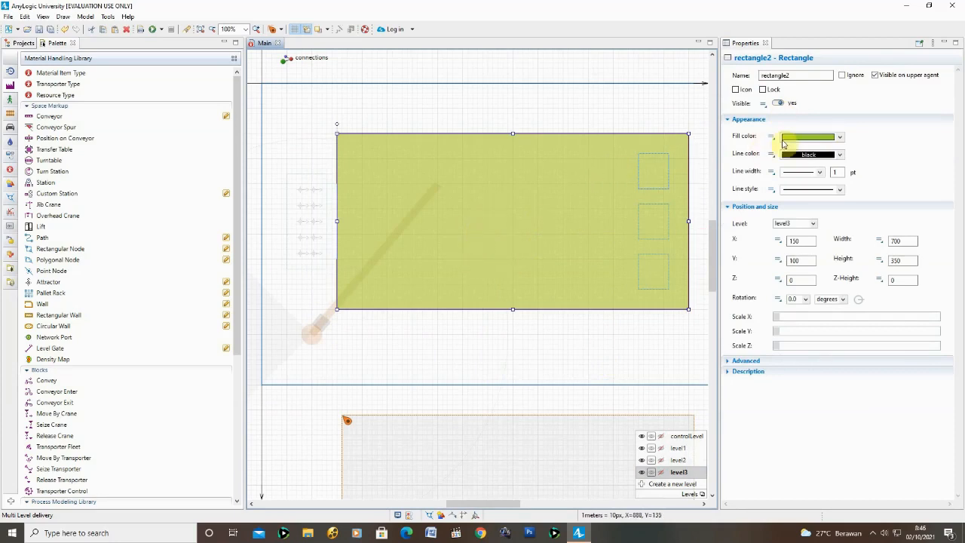
click(840, 138)
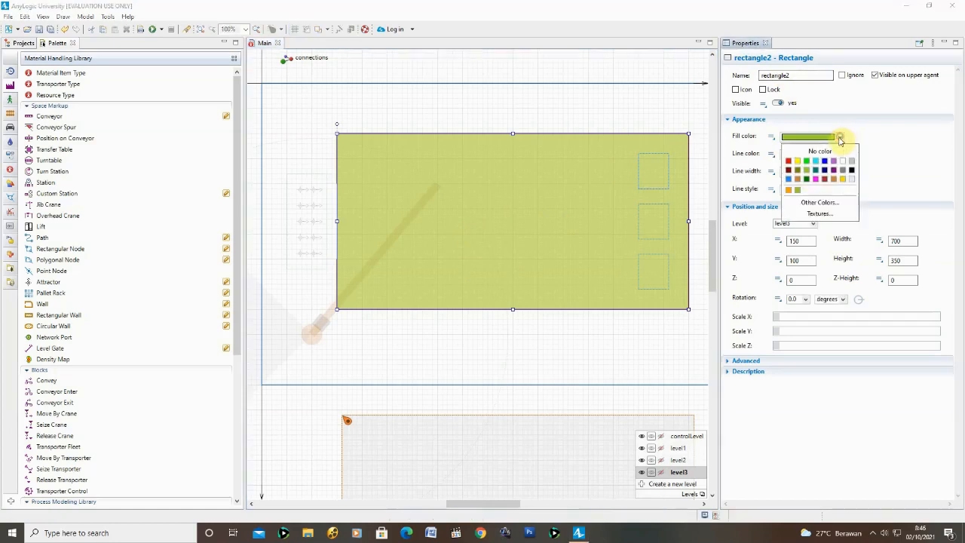
click(830, 197)
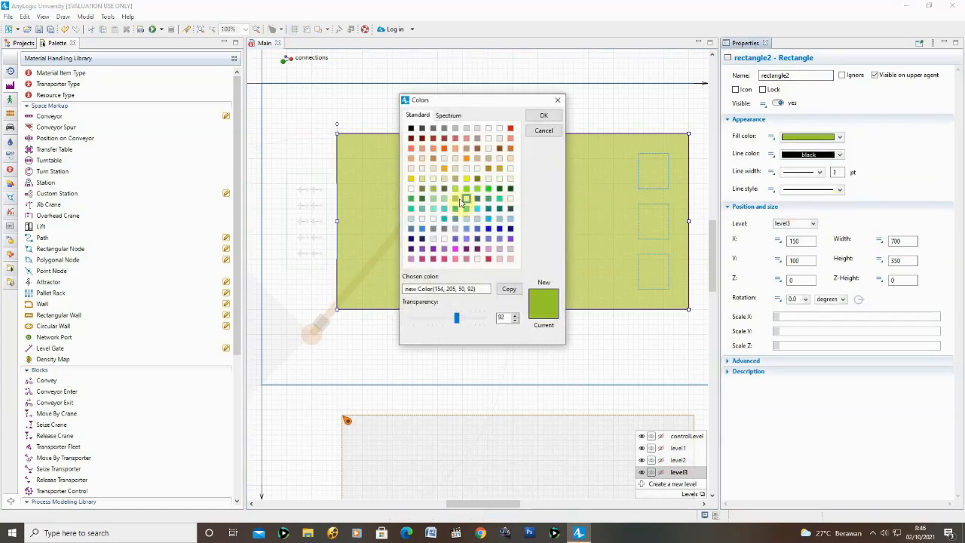
click(410, 179)
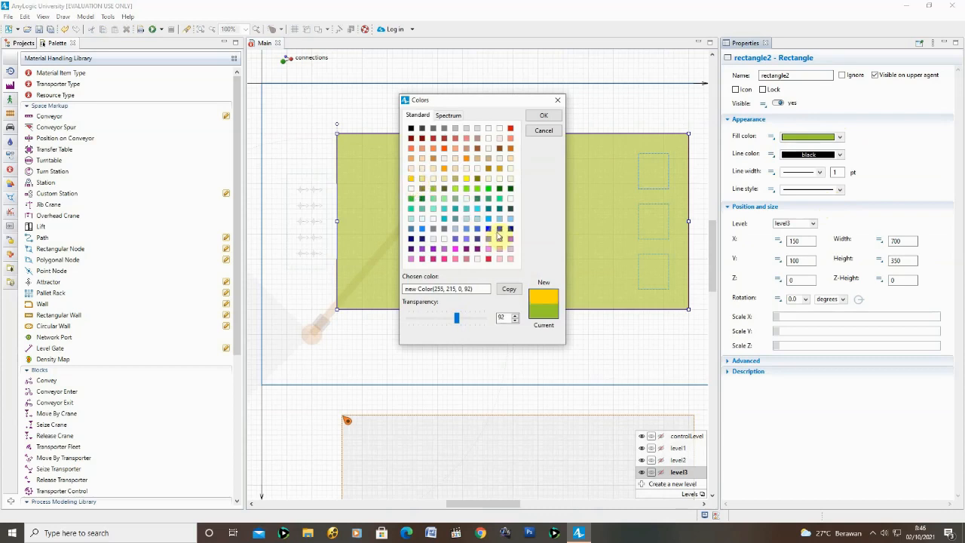
click(456, 319)
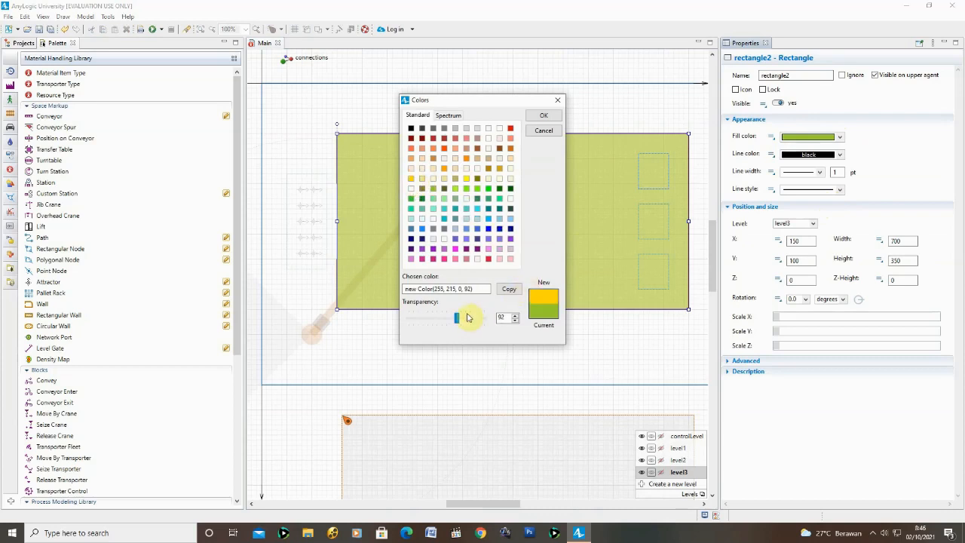
click(552, 116)
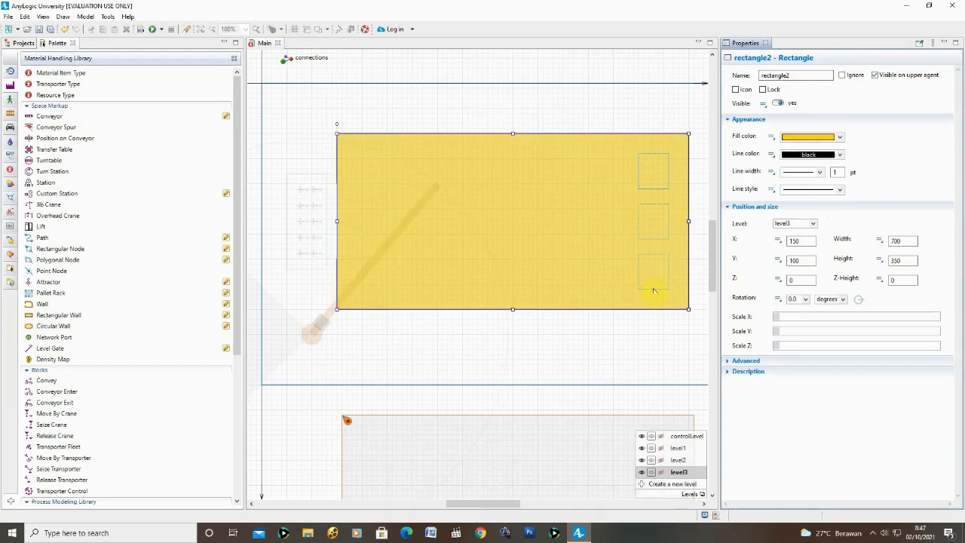
Step: Delete the three pasted rectangular nodes from the level3 floor
click(647, 324)
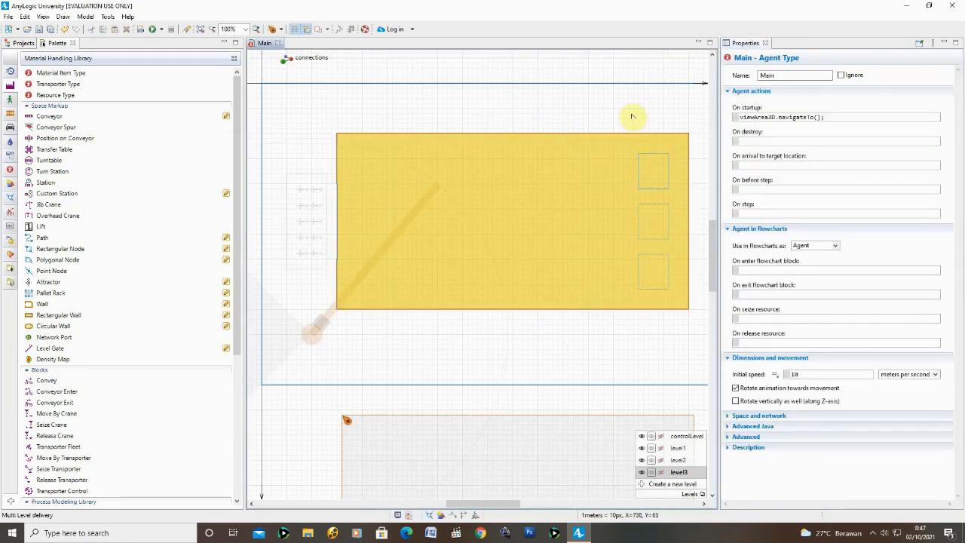
drag(628, 109, 683, 334)
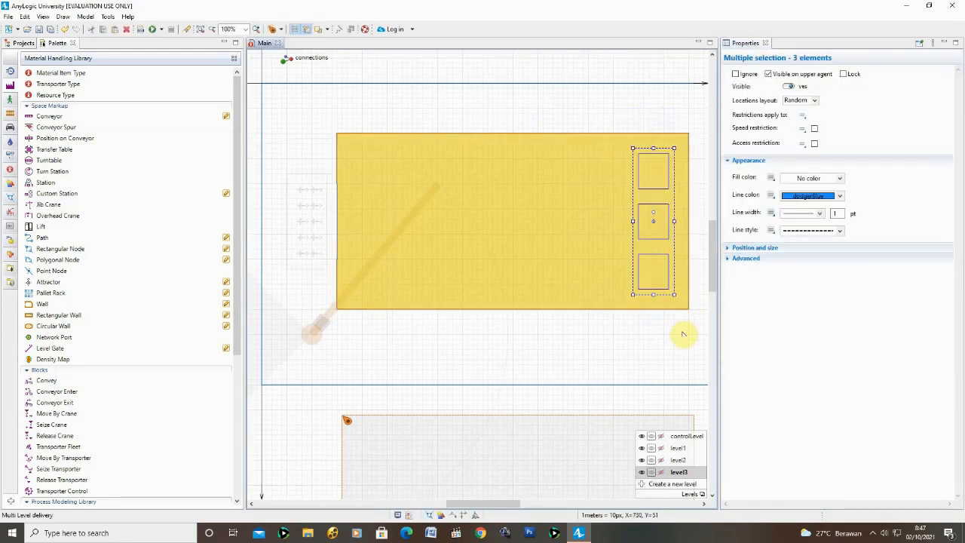
key(Delete)
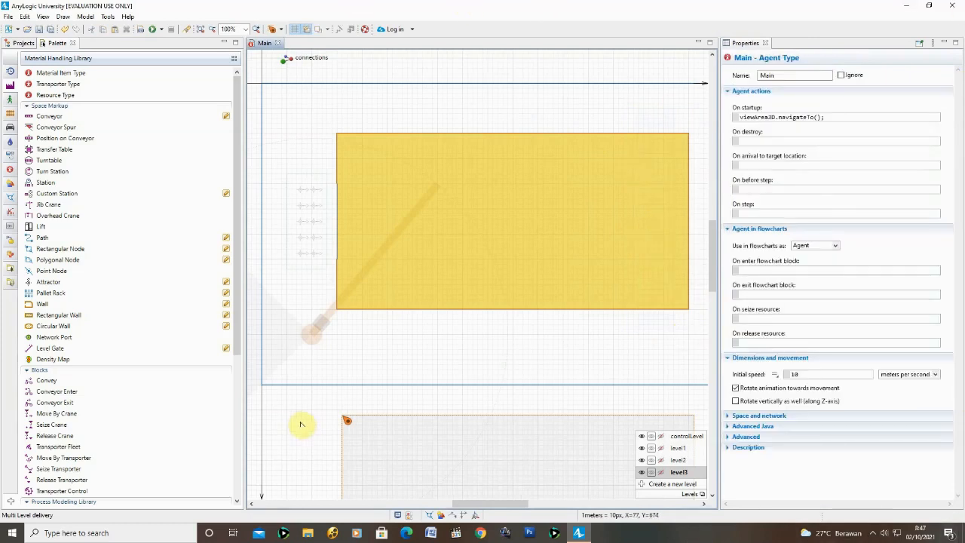
Step: Draw small rectangular nodes in the four corners of the level3 floor, plus tall nodes between them on the left and right sides
click(47, 249)
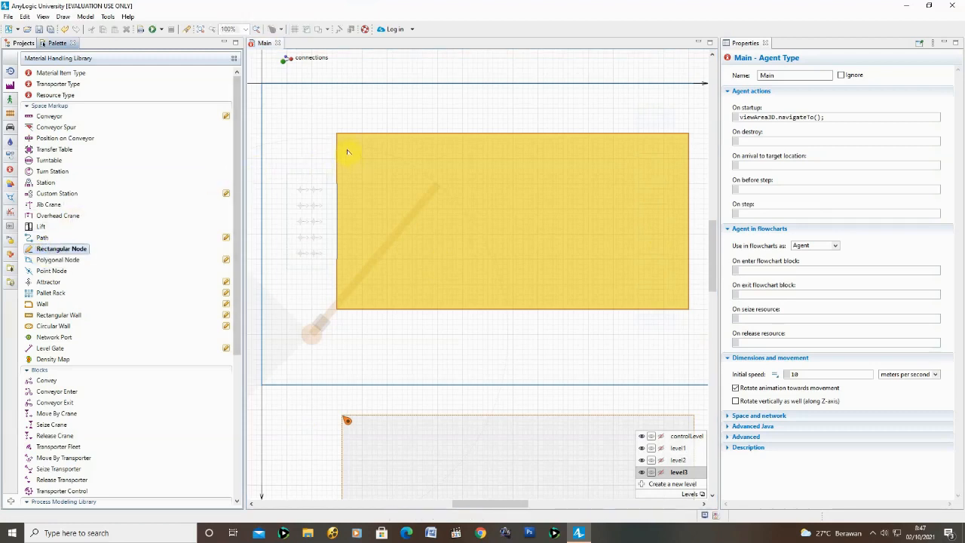
drag(347, 149, 390, 258)
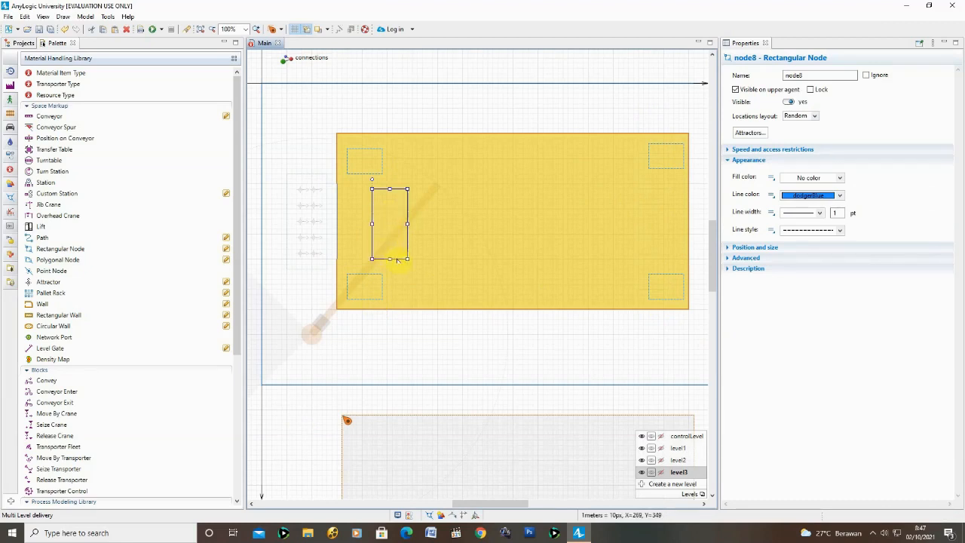
drag(398, 260, 671, 256)
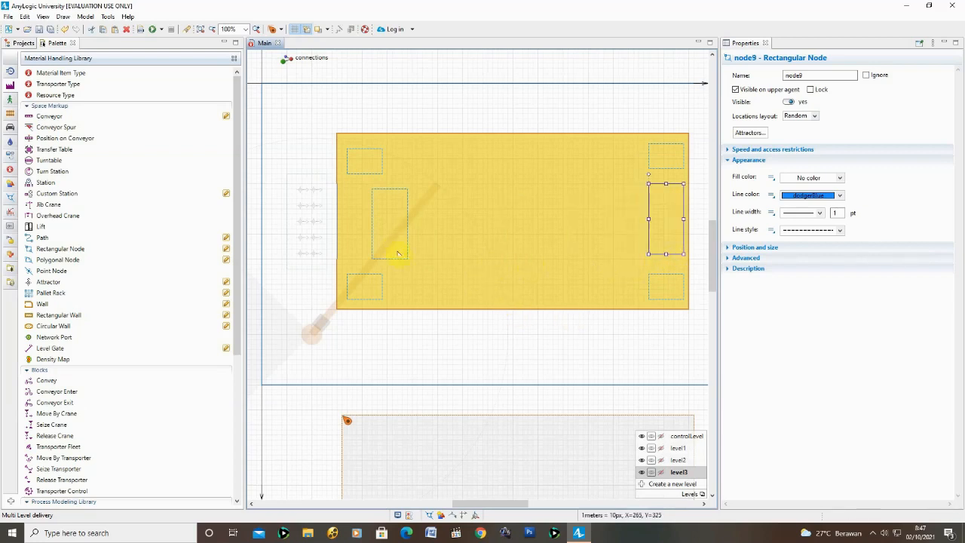
Step: Move the left tall node inward so it sits over the outer end of the jib crane's arm
drag(402, 254, 438, 260)
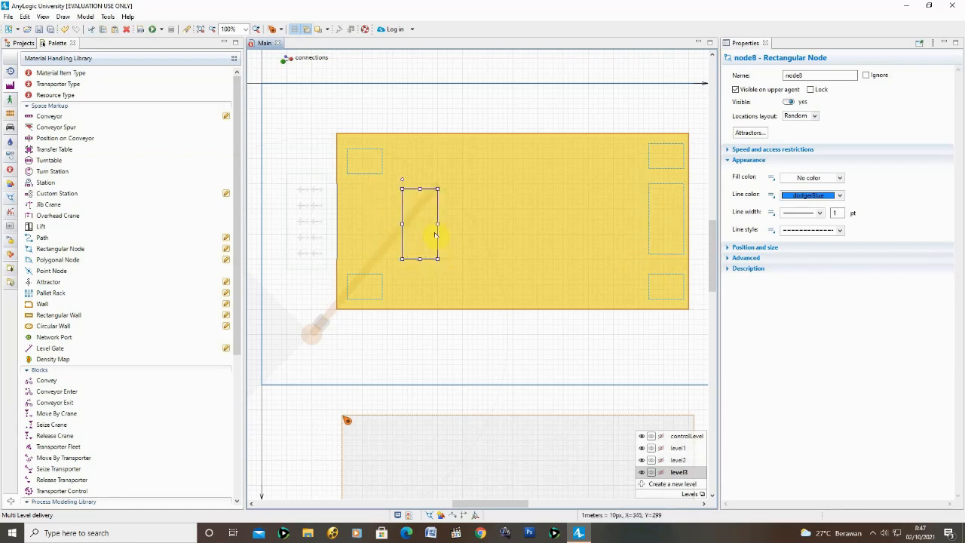
drag(436, 225, 435, 220)
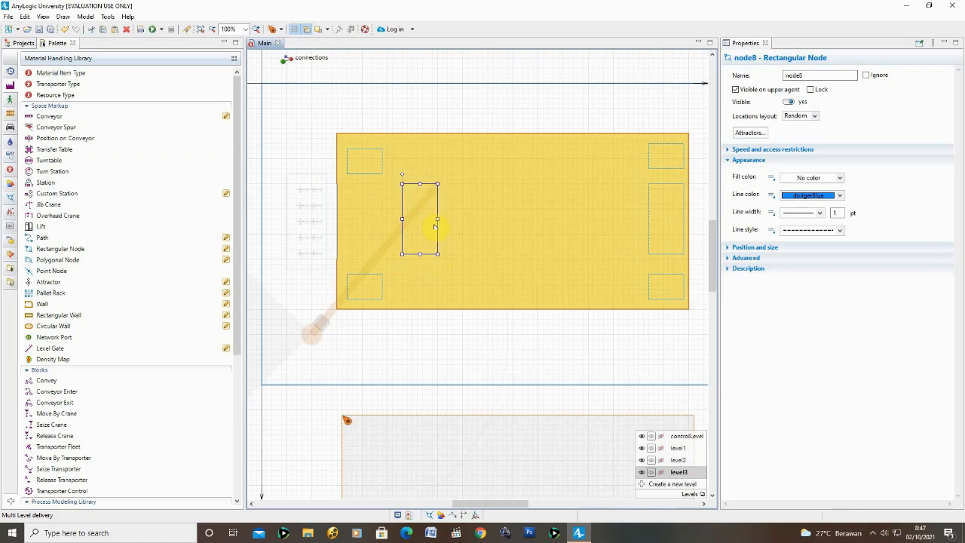
drag(429, 256, 429, 261)
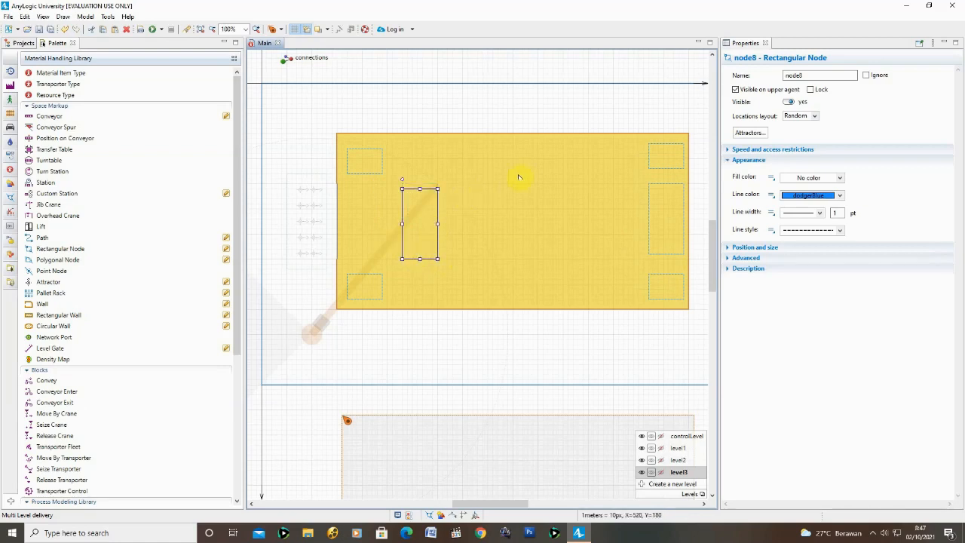
Step: Review the four corner nodes on the level3 floor by selecting each one in turn
click(454, 208)
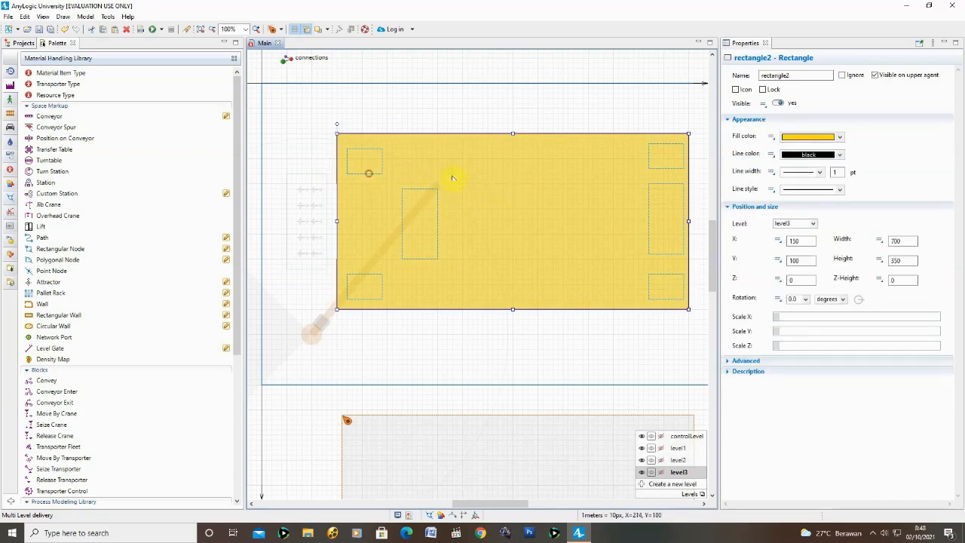
click(371, 171)
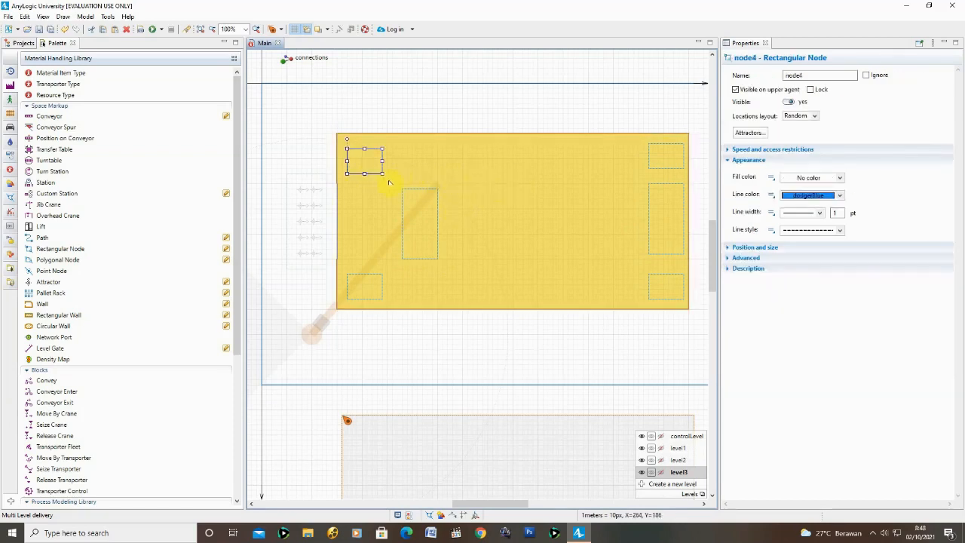
click(658, 169)
click(683, 300)
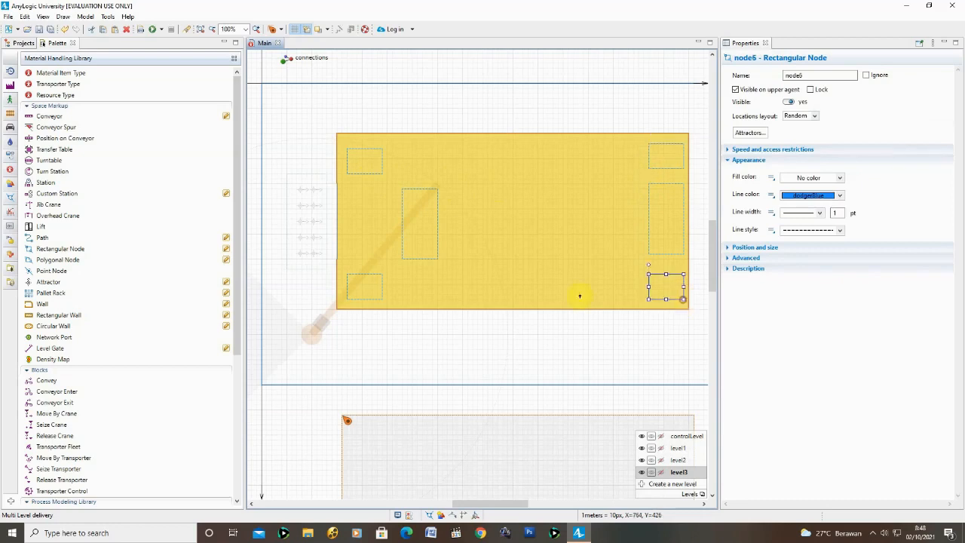
click(362, 301)
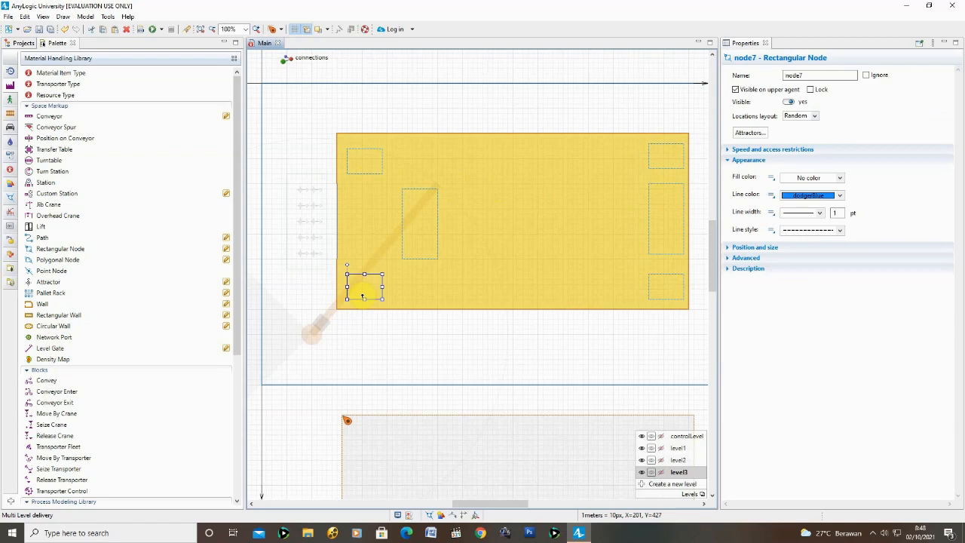
Step: Set the line color of the tall node over the crane arm on the level3 floor to red
click(432, 256)
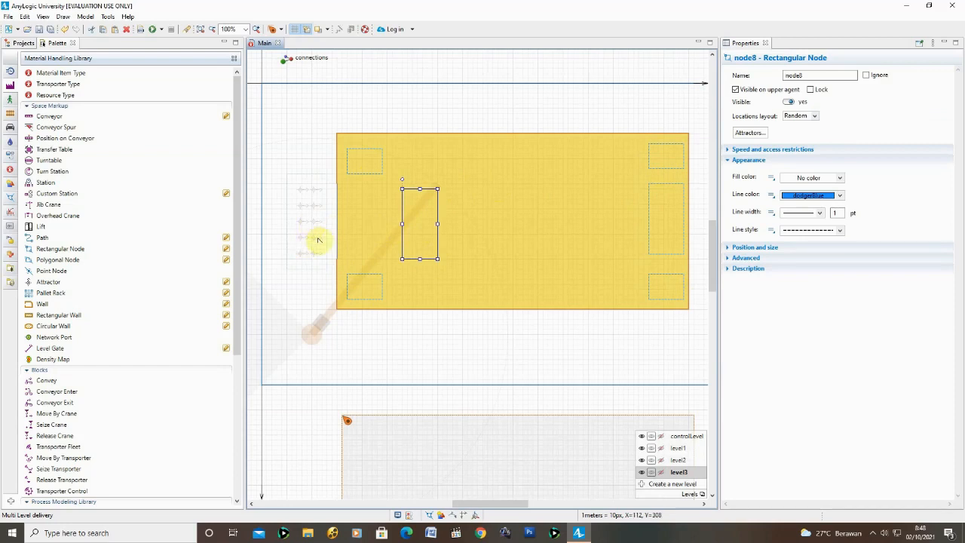
click(841, 196)
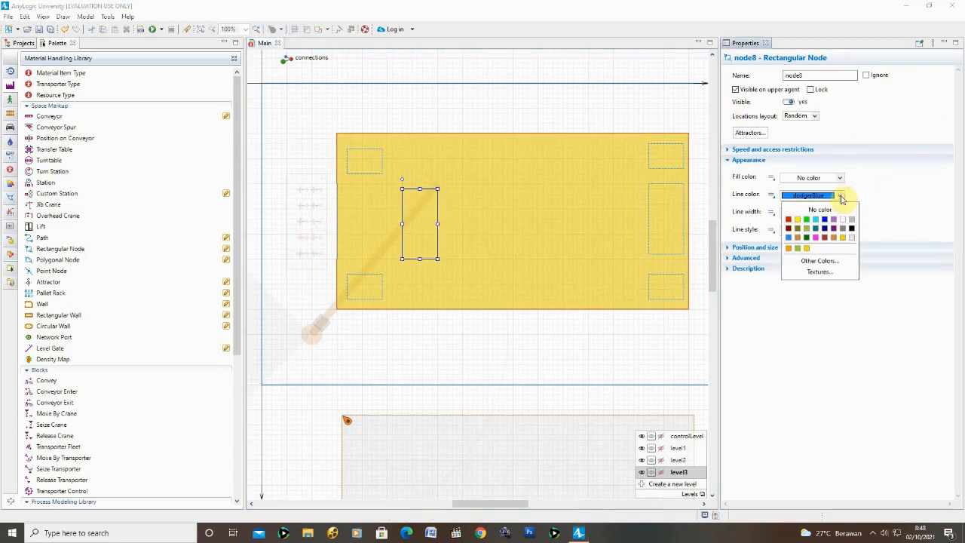
click(829, 260)
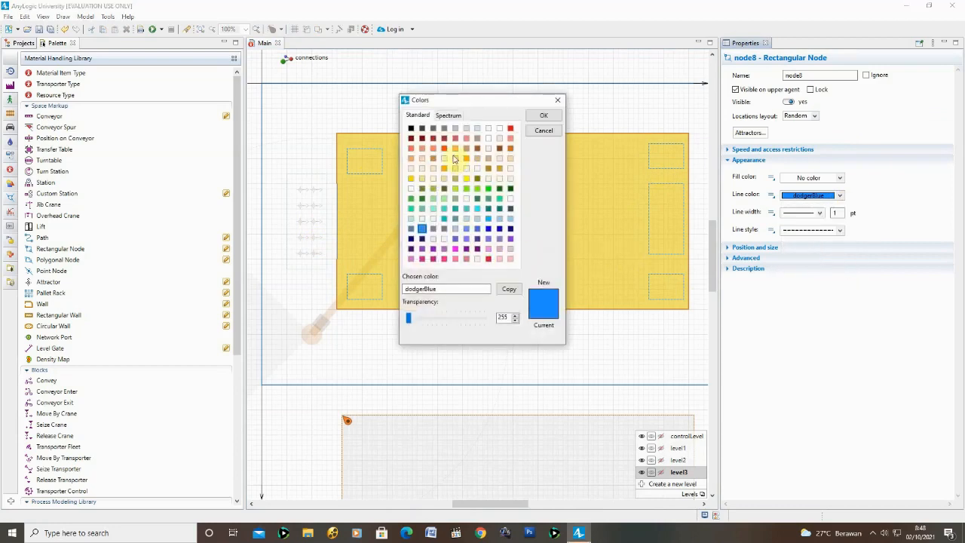
click(511, 129)
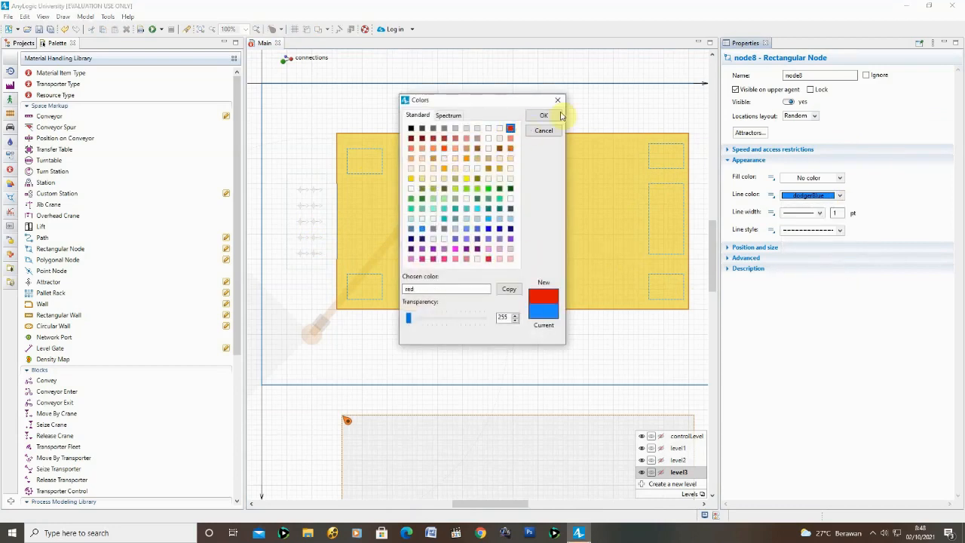
click(544, 114)
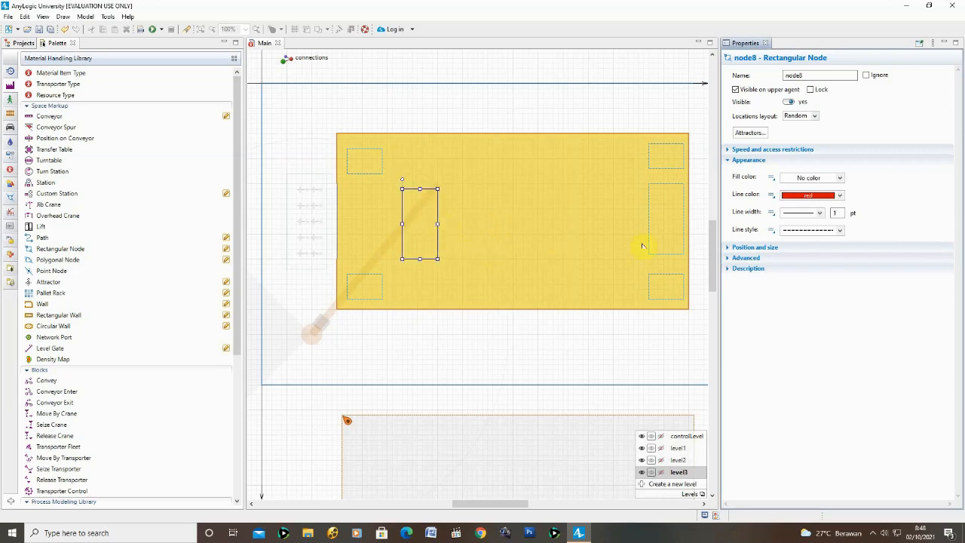
Step: Set the line color of all four corner nodes on the level3 floor to green
click(674, 254)
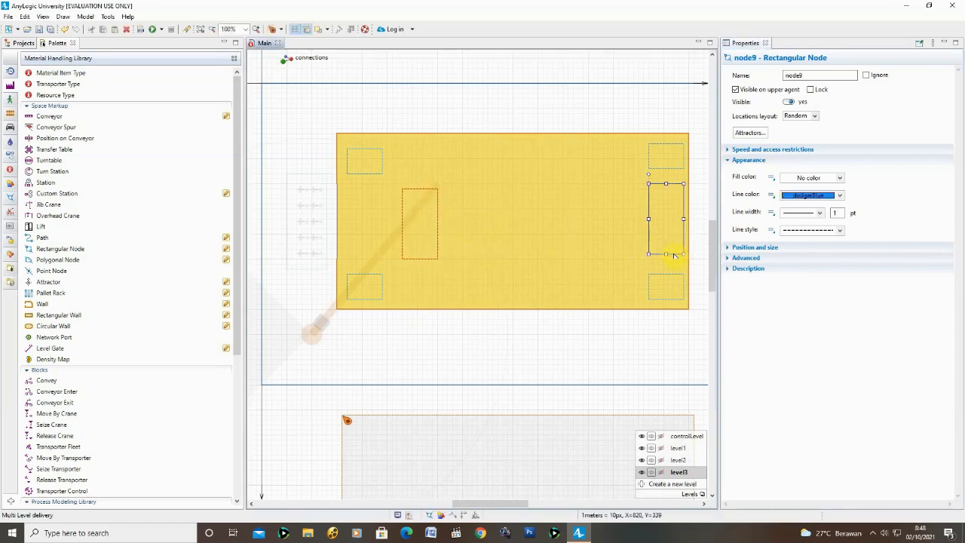
click(369, 170)
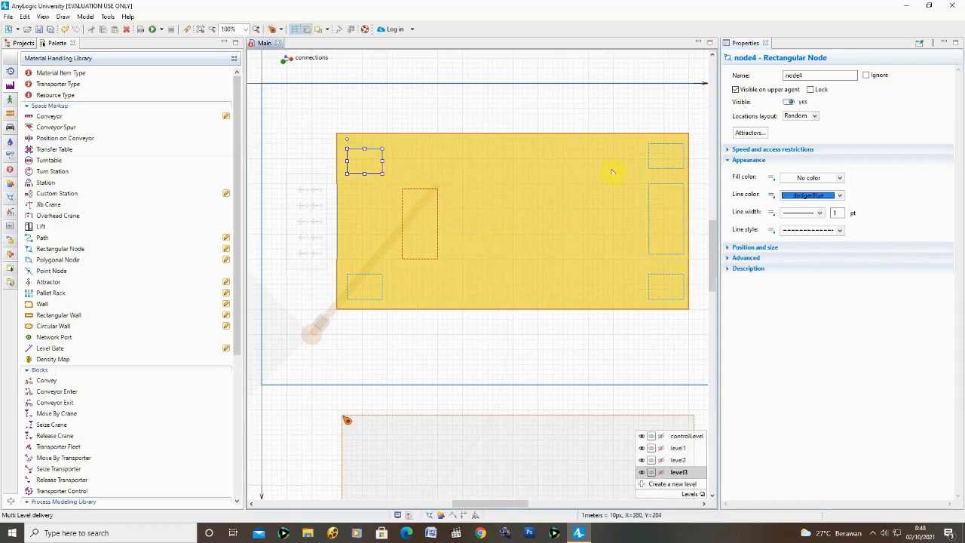
shift+click(663, 164)
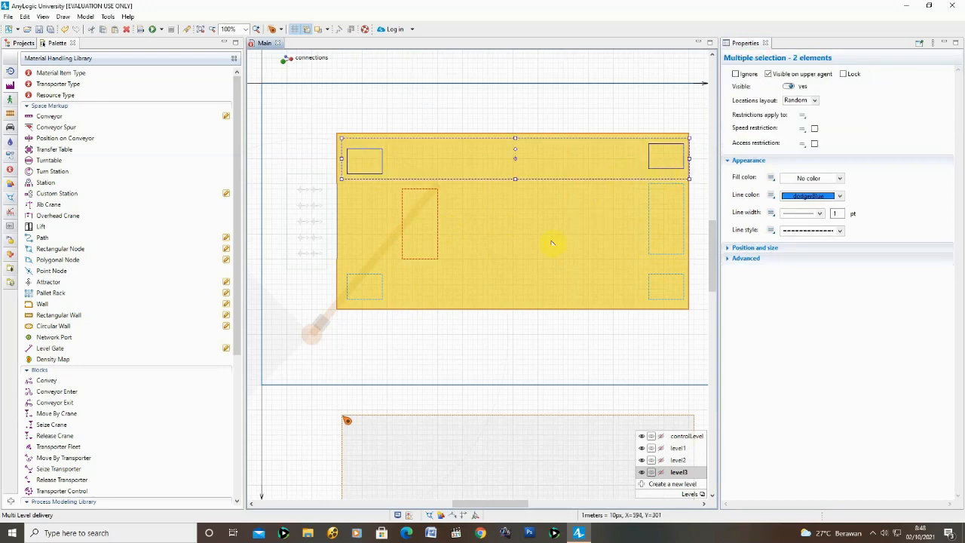
shift+click(383, 287)
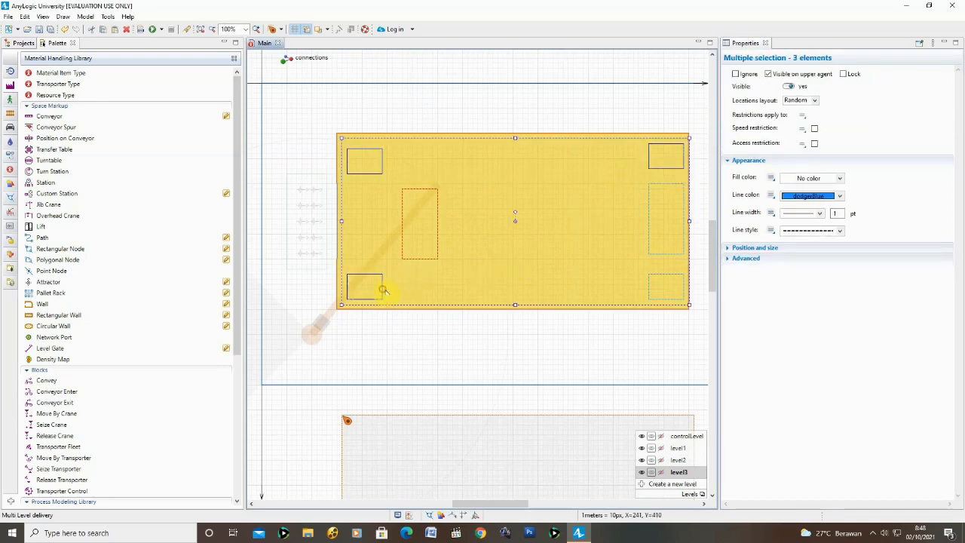
shift+click(661, 300)
click(841, 196)
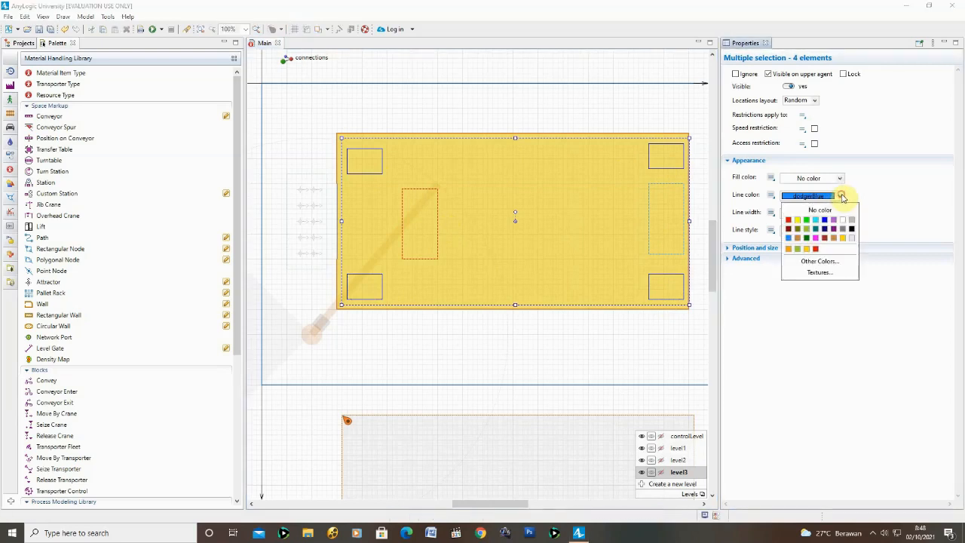
click(807, 238)
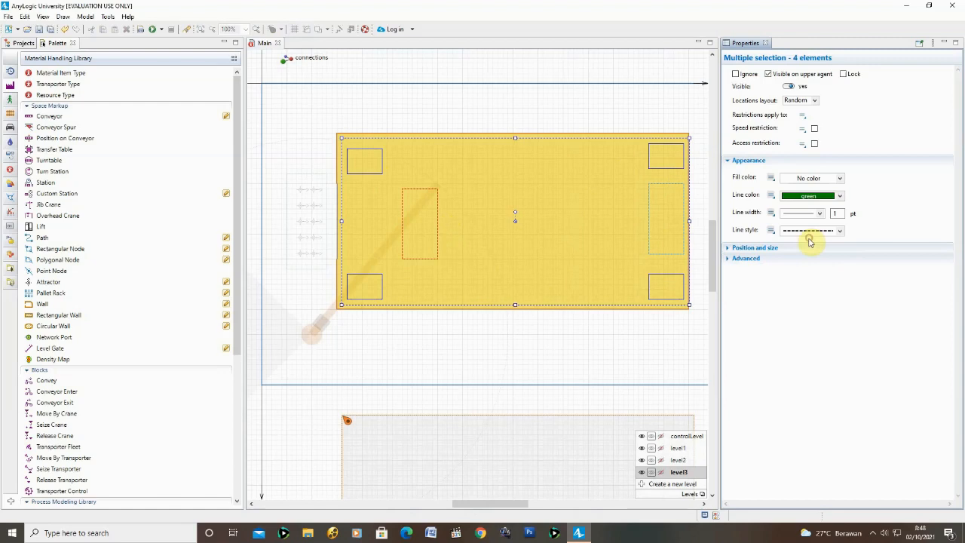
click(653, 343)
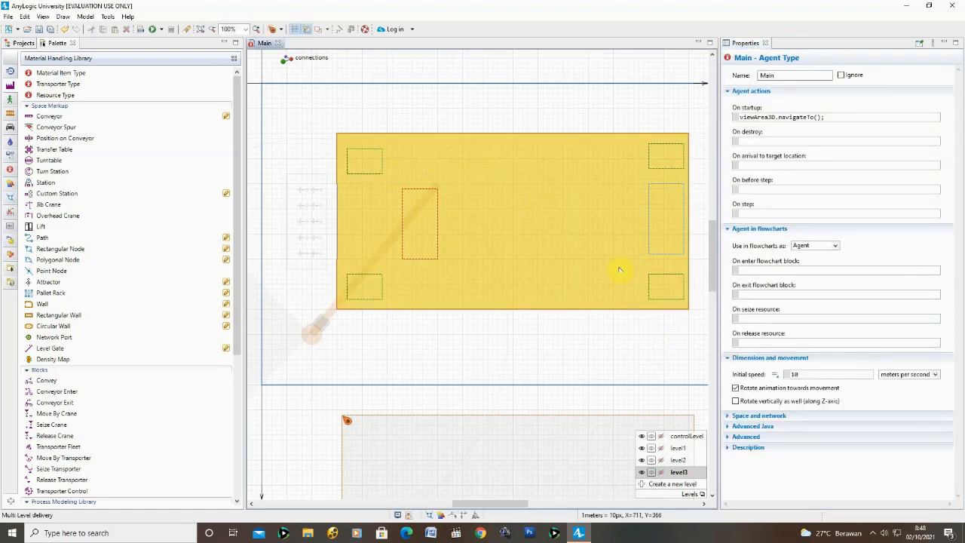
Step: Run the simulation, orbit the 3D view to inspect the nodes on each level, and close the run window
click(161, 29)
click(171, 42)
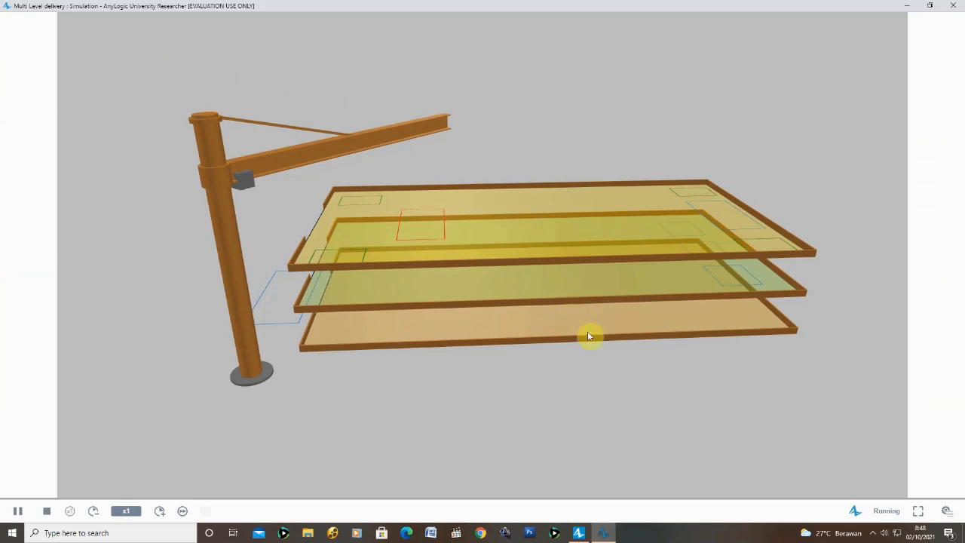
drag(599, 317, 596, 281)
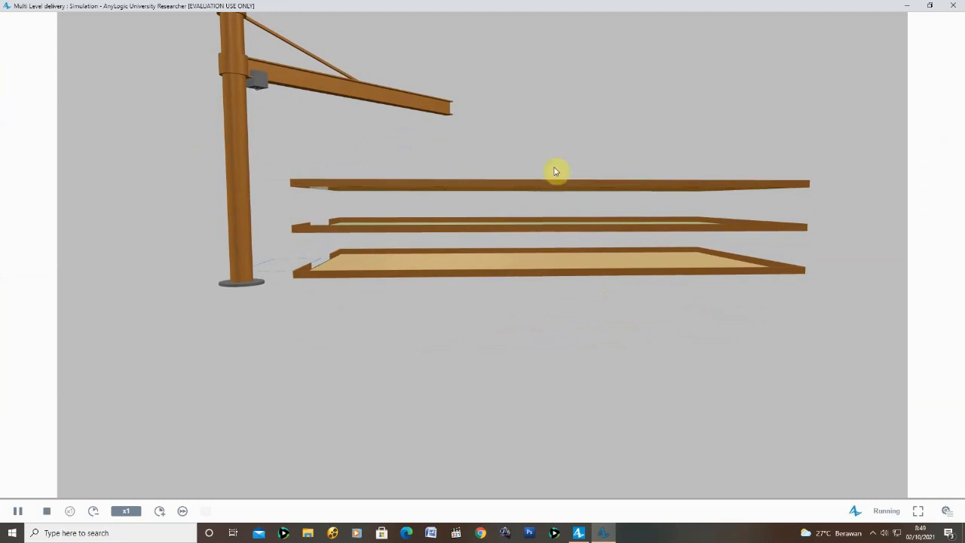
drag(555, 169, 542, 196)
click(17, 511)
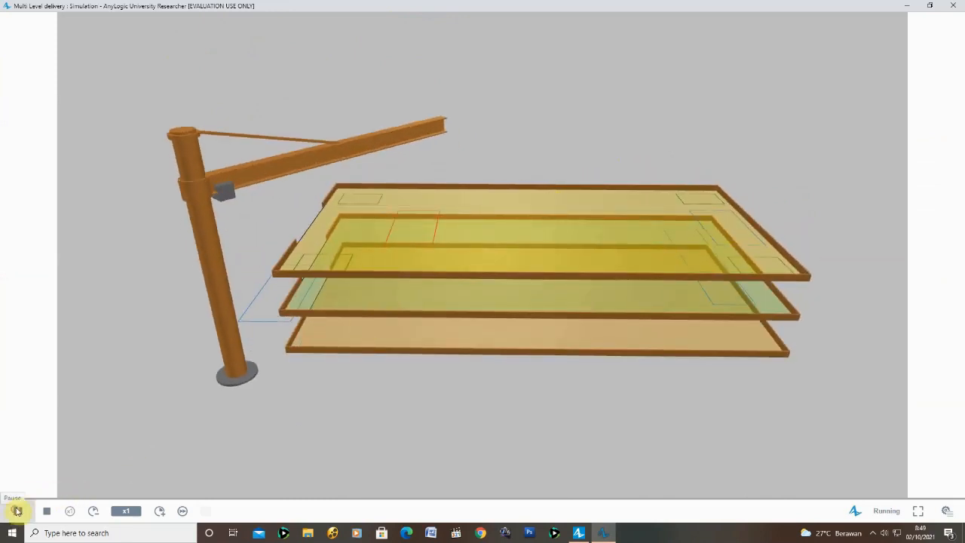
click(953, 5)
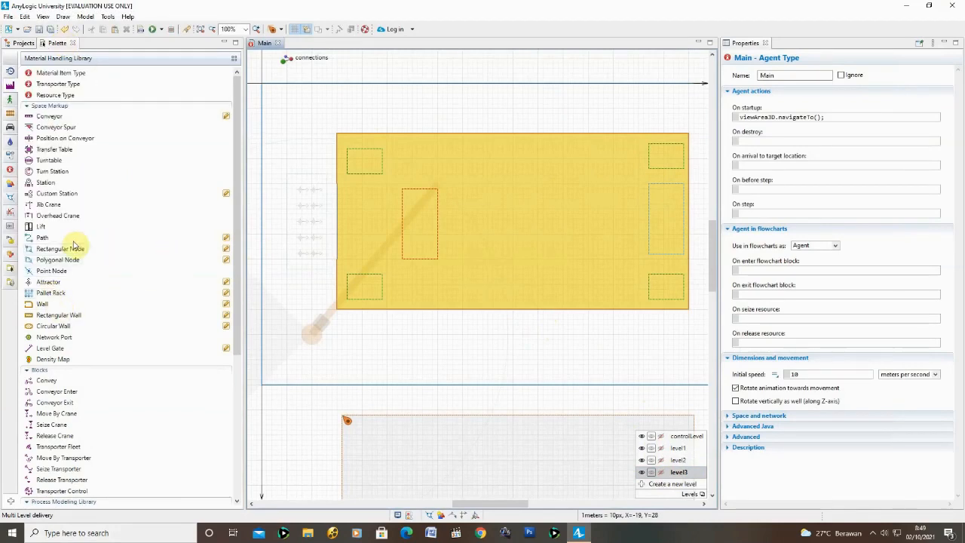
Step: Place a lift near the middle of the level3 floor and set its floor elevation to 12 meters
mouse_move(34, 229)
mouse_down()
mouse_move(140, 213)
mouse_move(470, 216)
mouse_move(506, 228)
mouse_move(515, 208)
mouse_move(533, 228)
mouse_up()
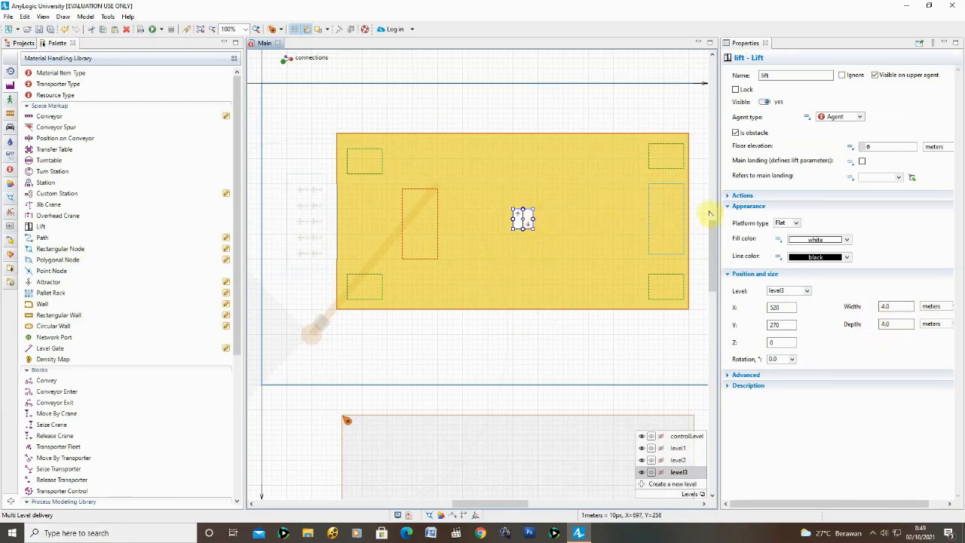
click(891, 146)
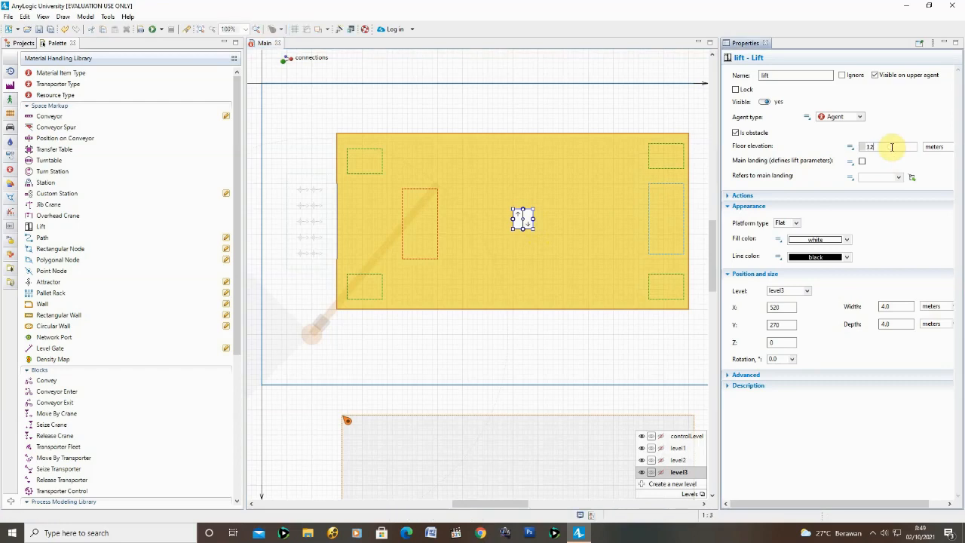
text(12)
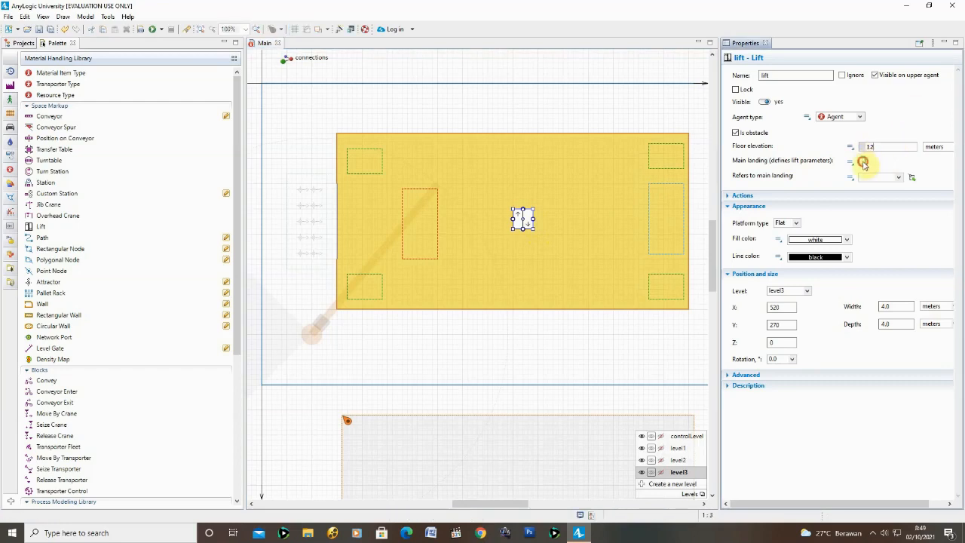
Step: Make the level3 lift the main landing and set its lifting speed to 0.4 meters per second
click(863, 161)
click(862, 162)
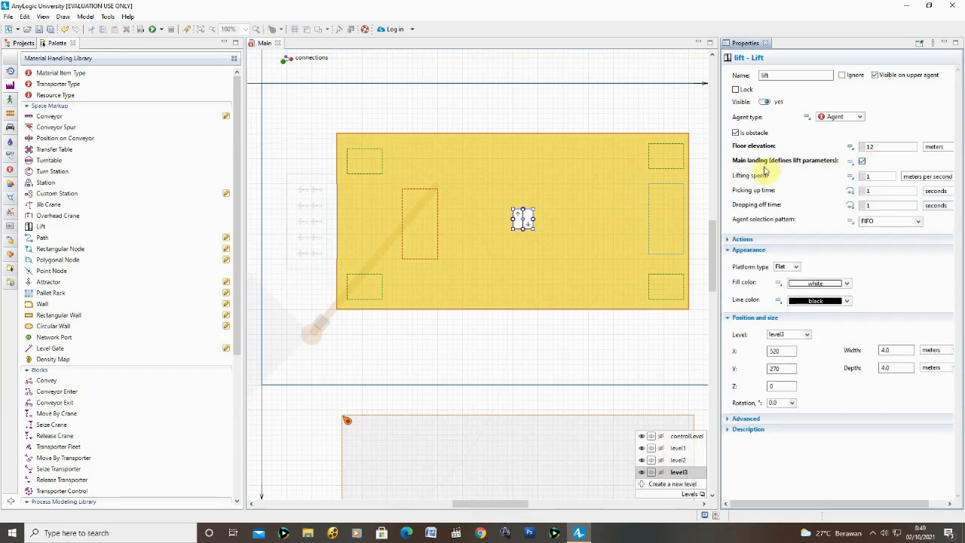
drag(882, 177, 848, 179)
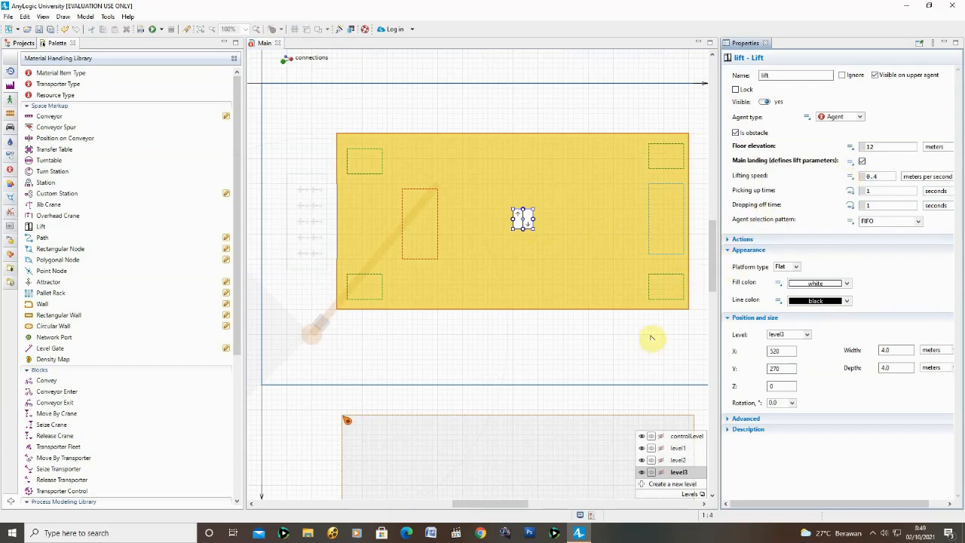
click(476, 245)
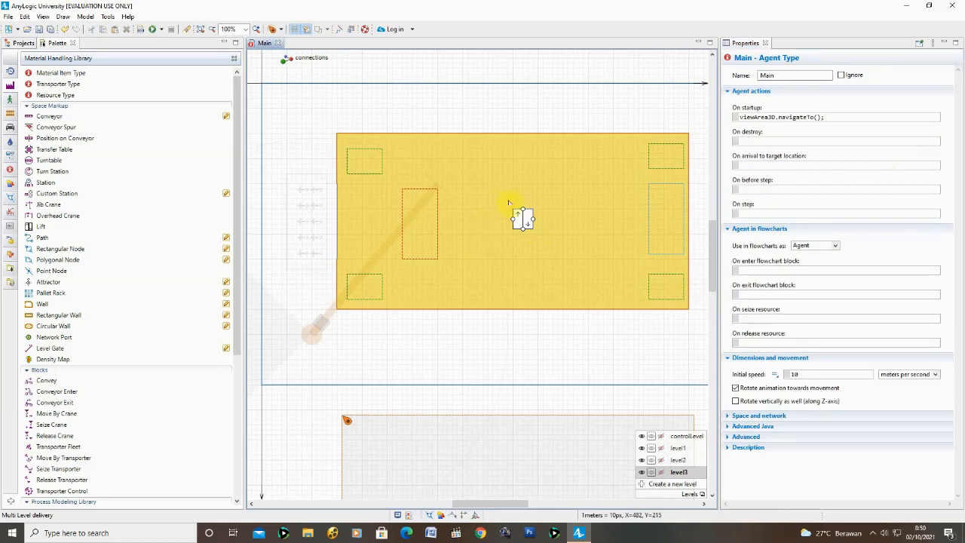
Step: Copy the lift from level3 to level2 and align the copy with the original at X 520, Y 270
click(520, 219)
right_click(521, 220)
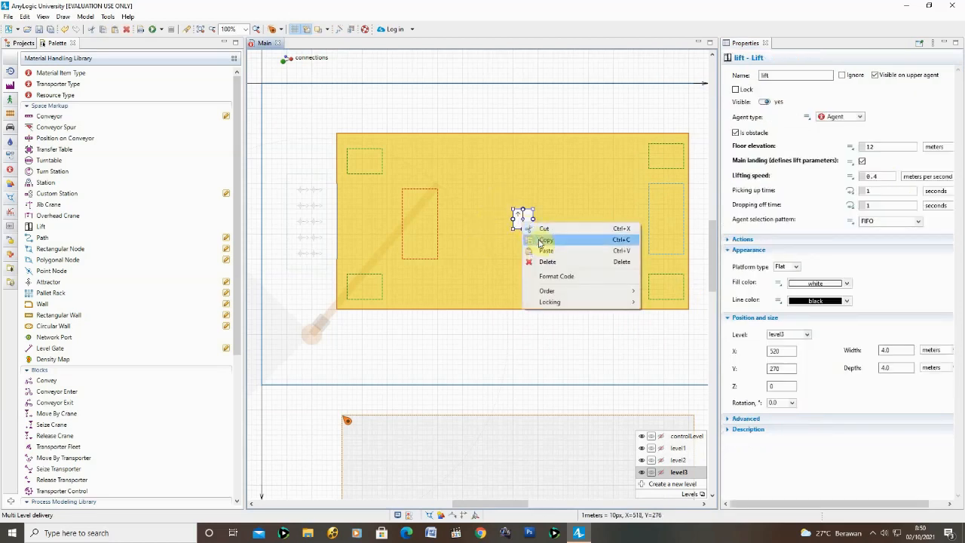
click(543, 240)
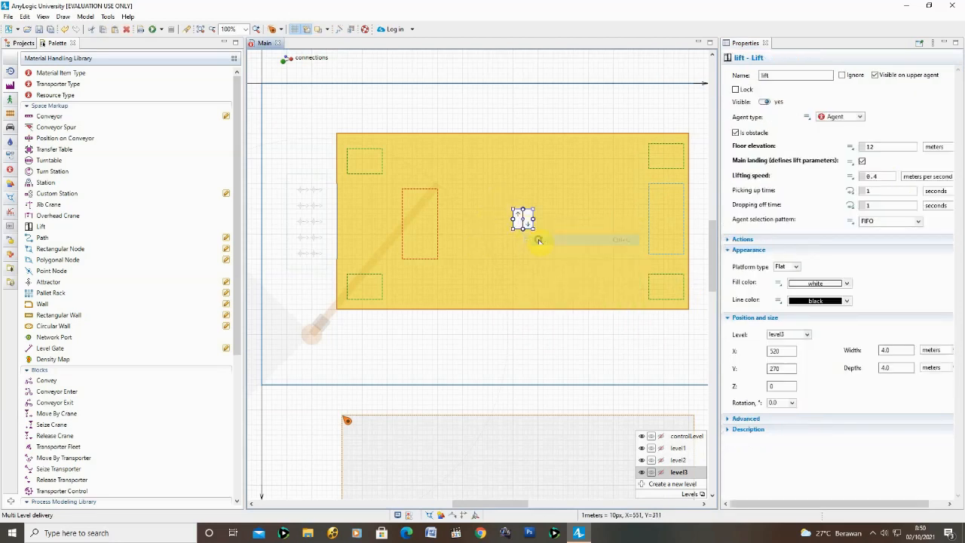
click(678, 460)
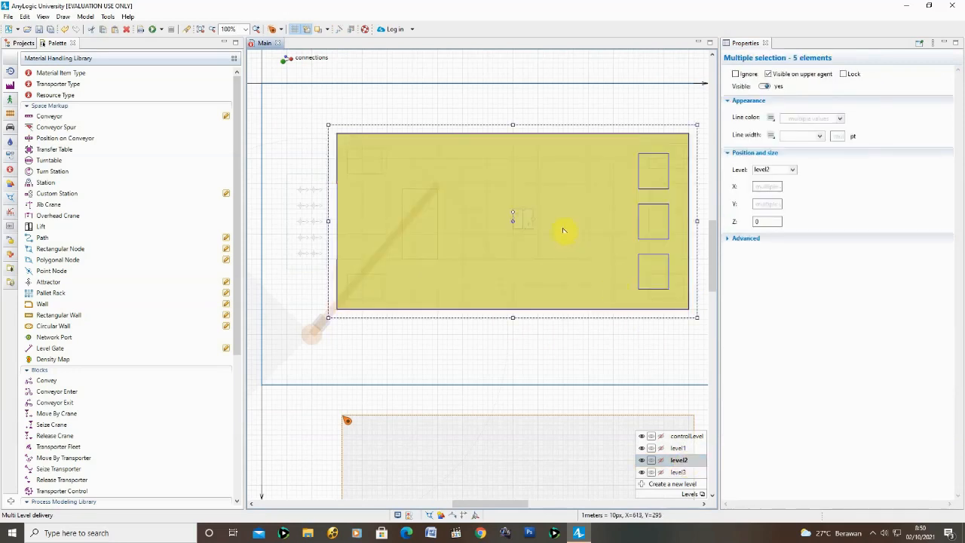
right_click(528, 226)
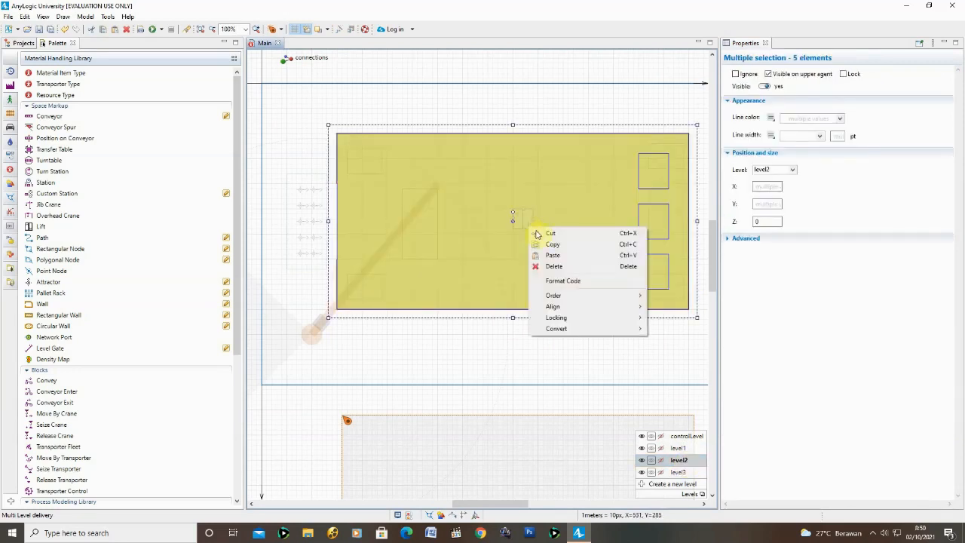
click(562, 257)
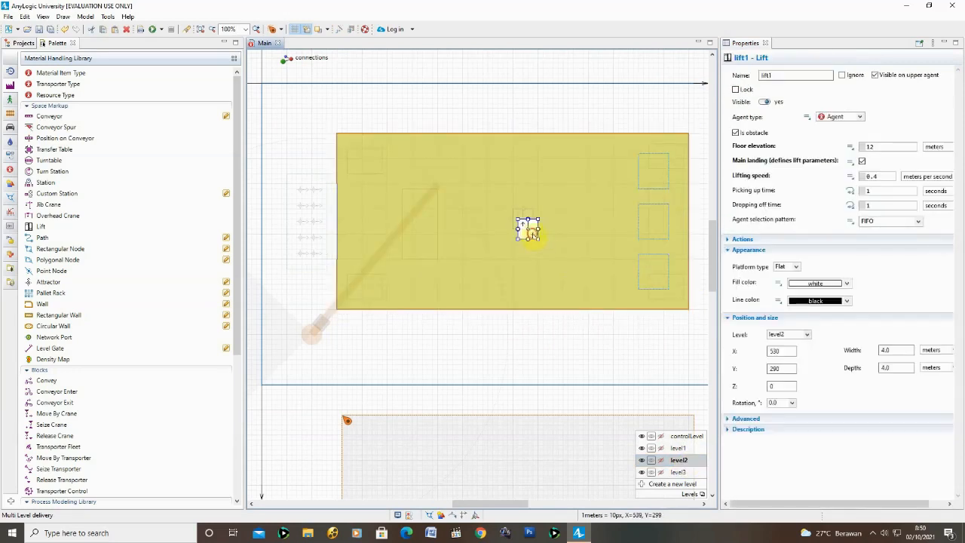
drag(533, 235, 527, 224)
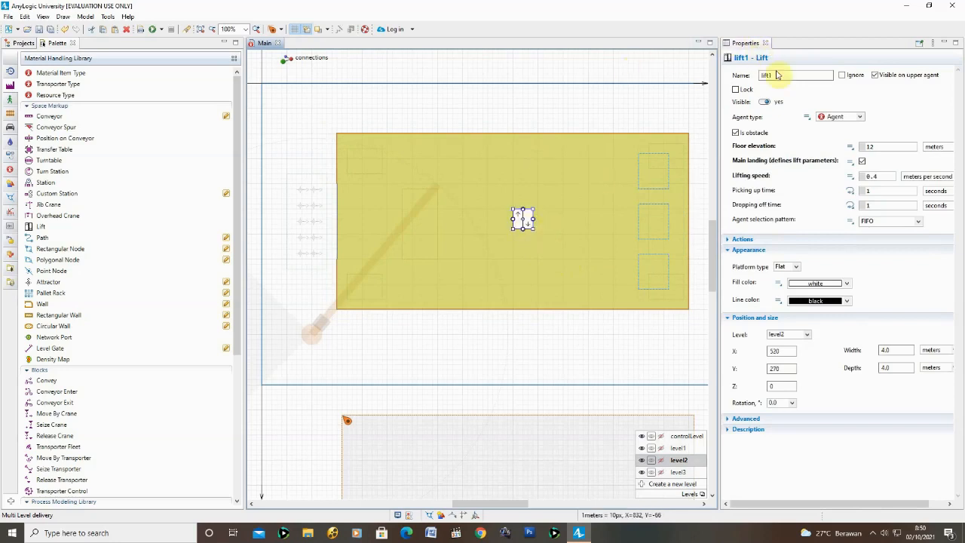
Step: Turn off the main landing option for the level2 lift and set its floor elevation to 6 meters
click(862, 160)
click(861, 161)
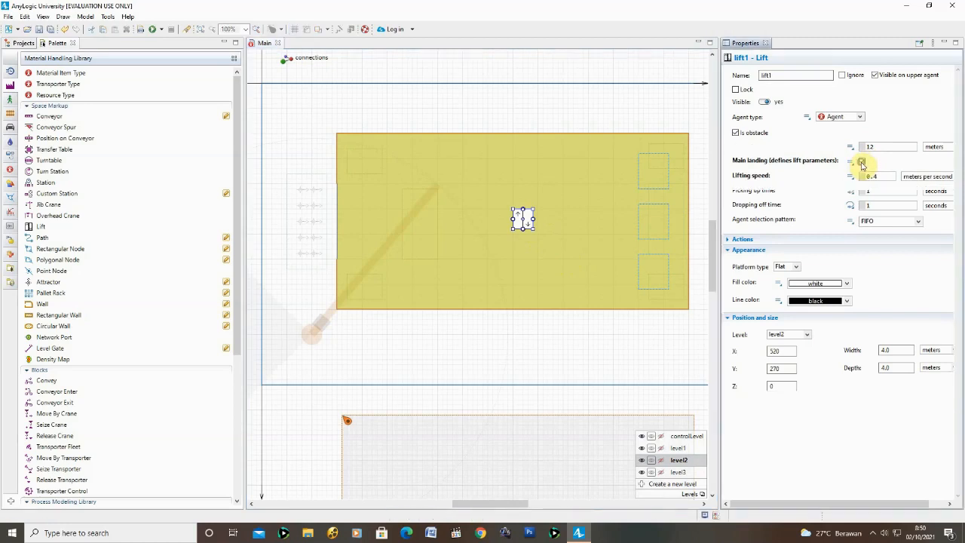
click(849, 146)
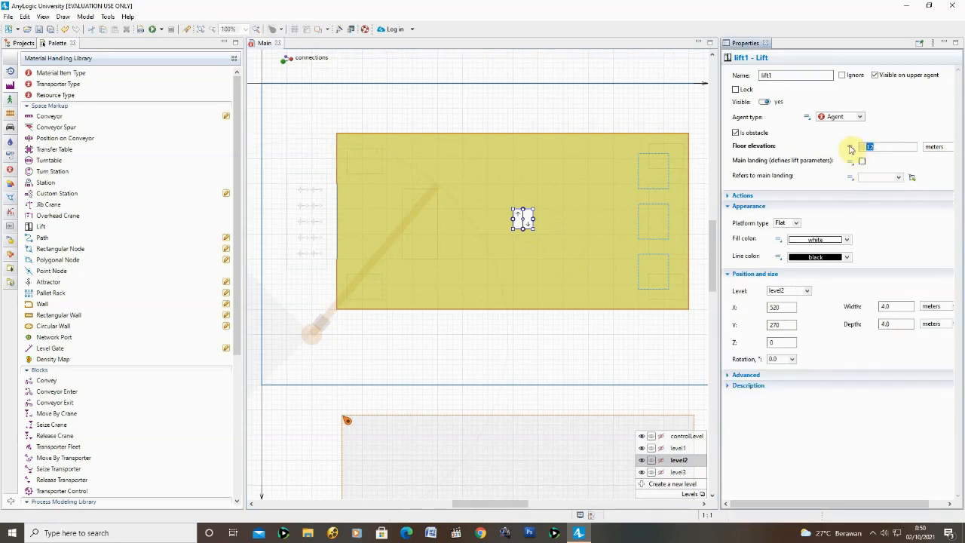
click(849, 148)
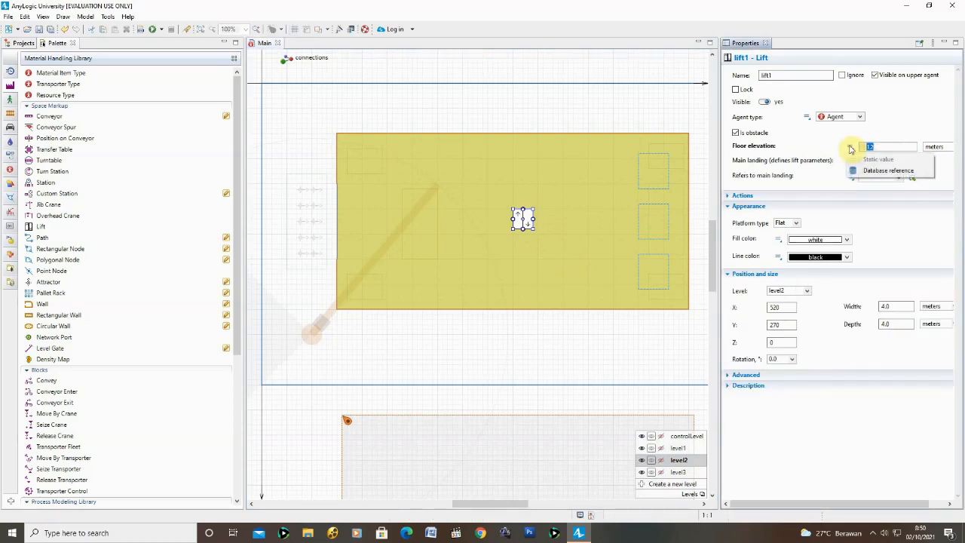
click(864, 155)
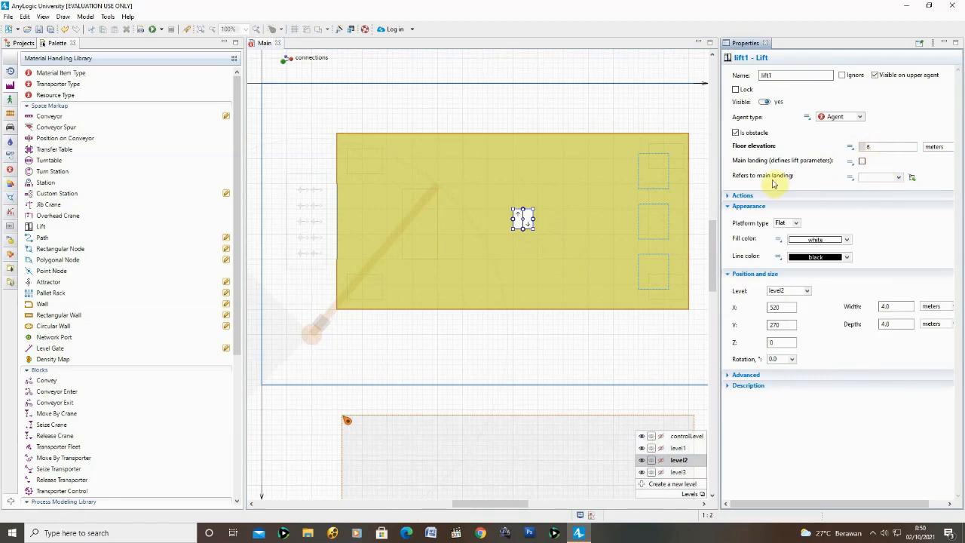
Step: Make the level2 lift refer to the level3 lift, named lift, as its main landing
click(898, 179)
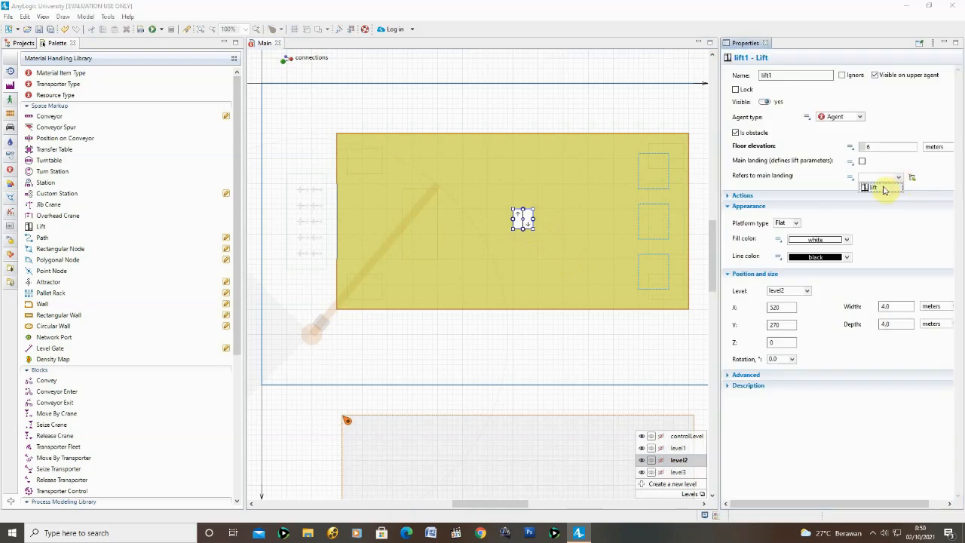
click(882, 185)
click(543, 230)
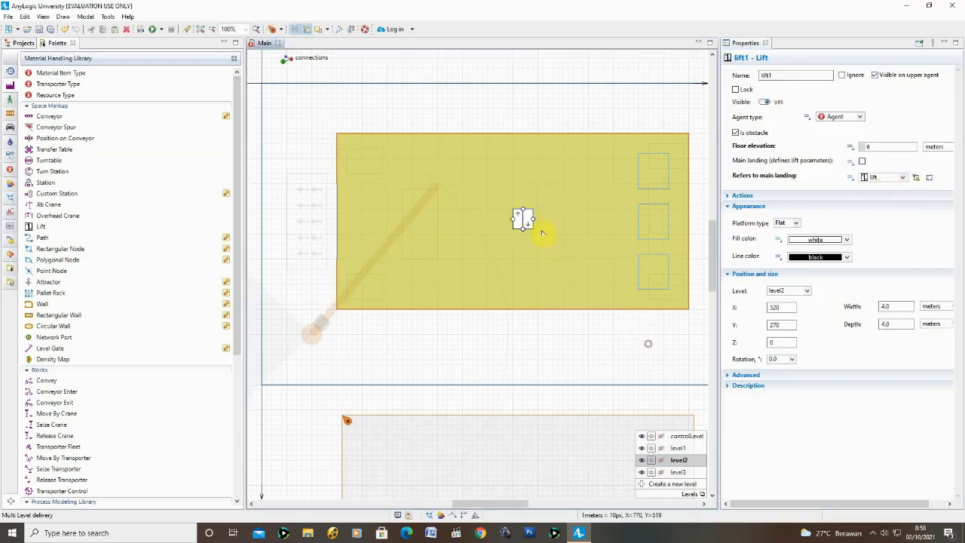
click(526, 222)
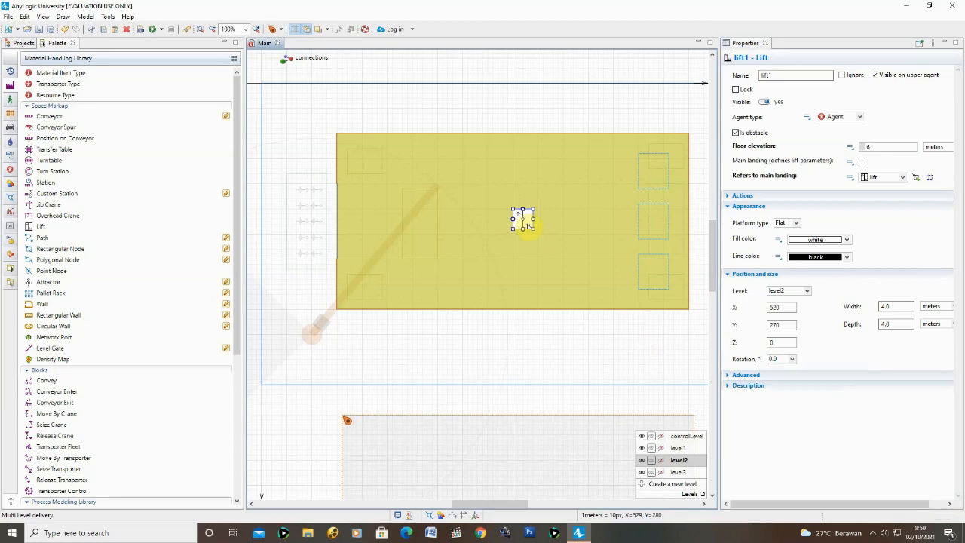
Step: Paste a copy of the lift onto level1, align it at X 520, Y 270, and set its floor elevation to 0 meters
click(543, 241)
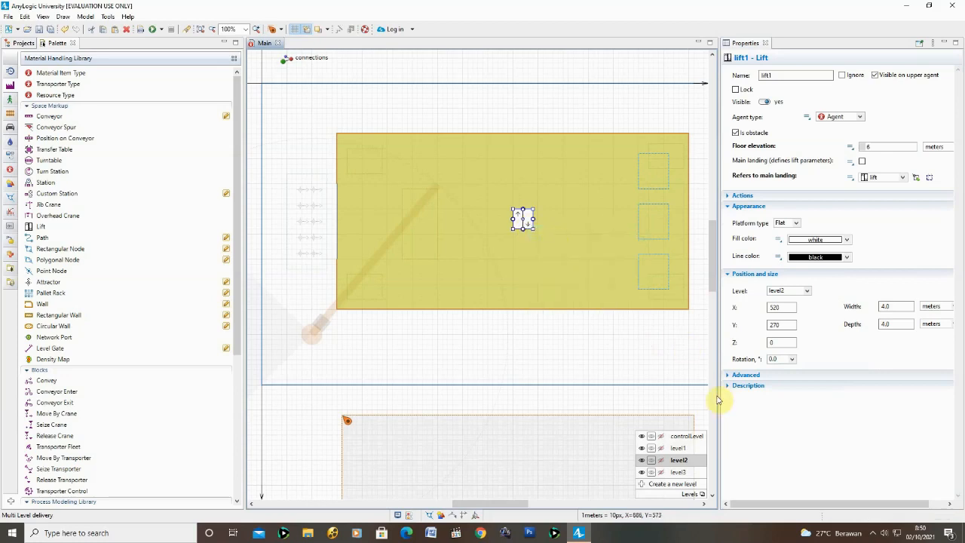
click(688, 448)
right_click(525, 220)
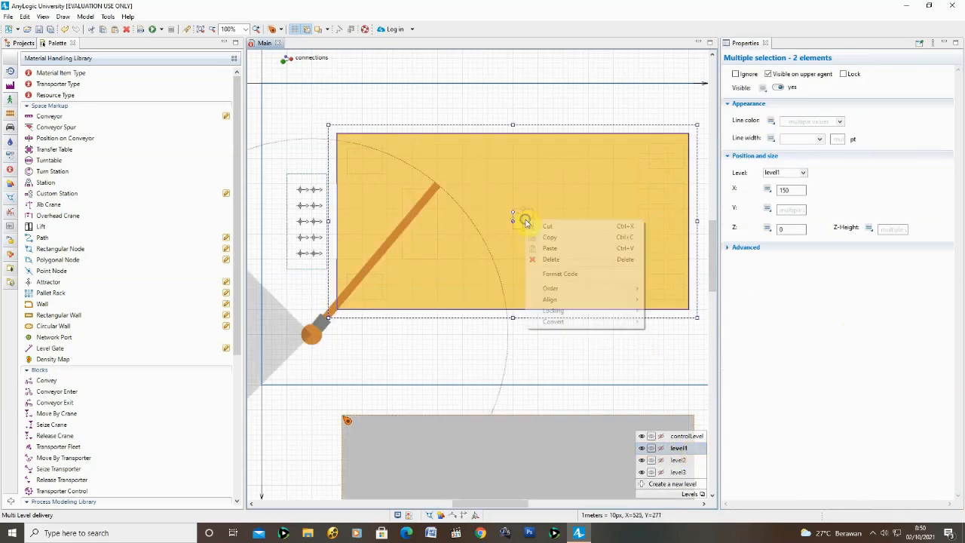
click(548, 247)
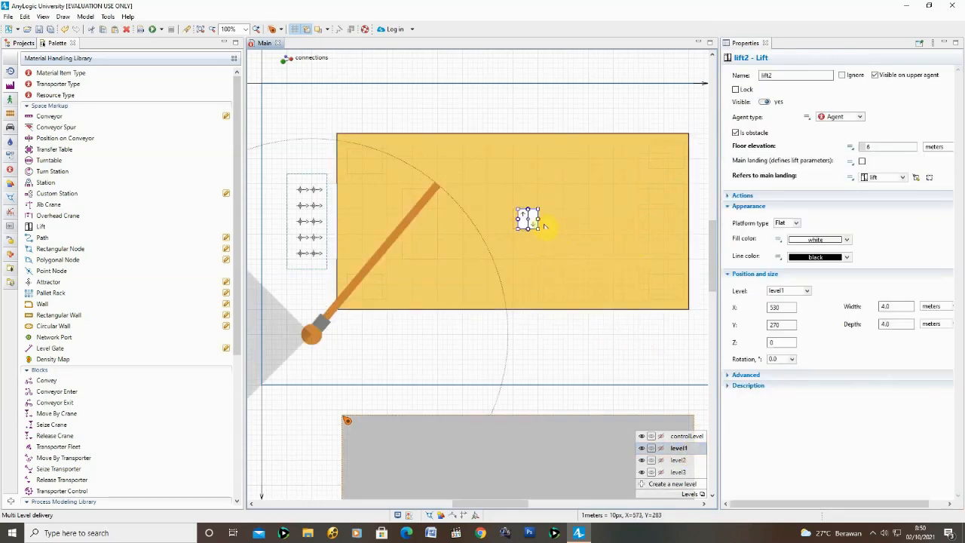
drag(532, 221, 528, 222)
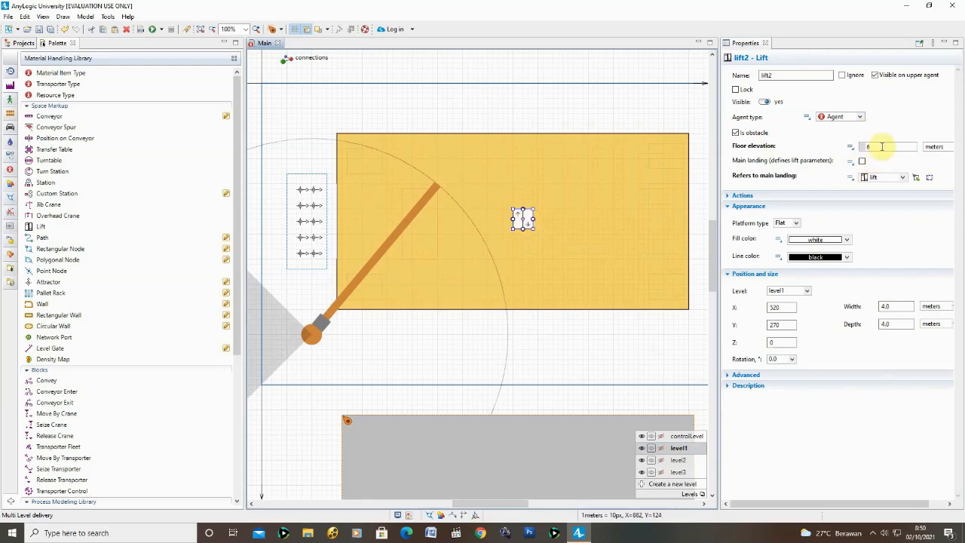
drag(881, 146, 852, 148)
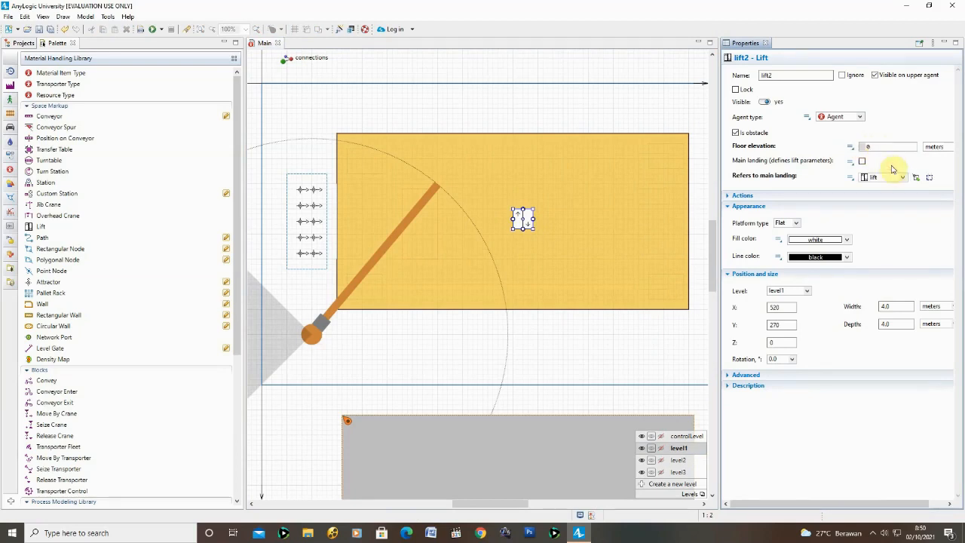
click(629, 327)
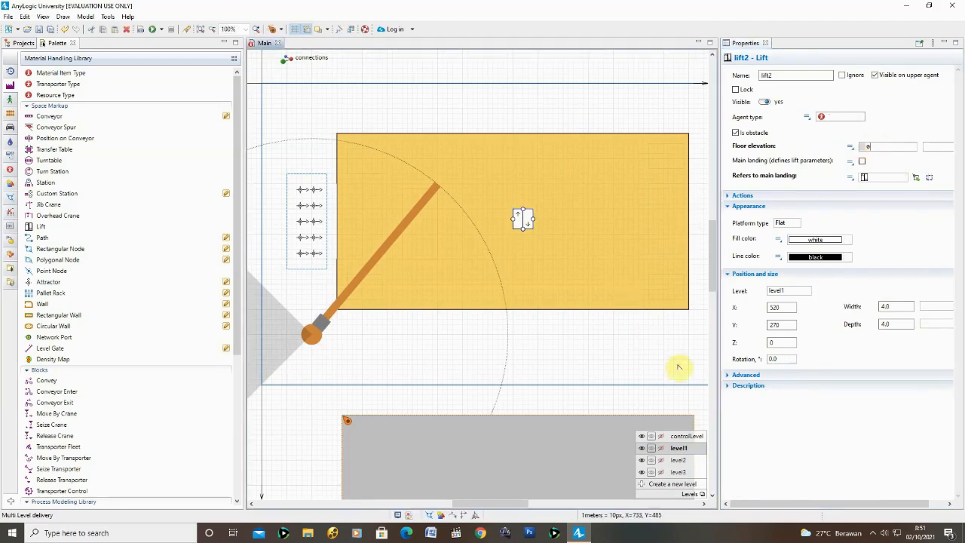
Step: Add a Transporter Fleet block below the floor on level3 with free space navigation and a capacity of 4
double_click(678, 472)
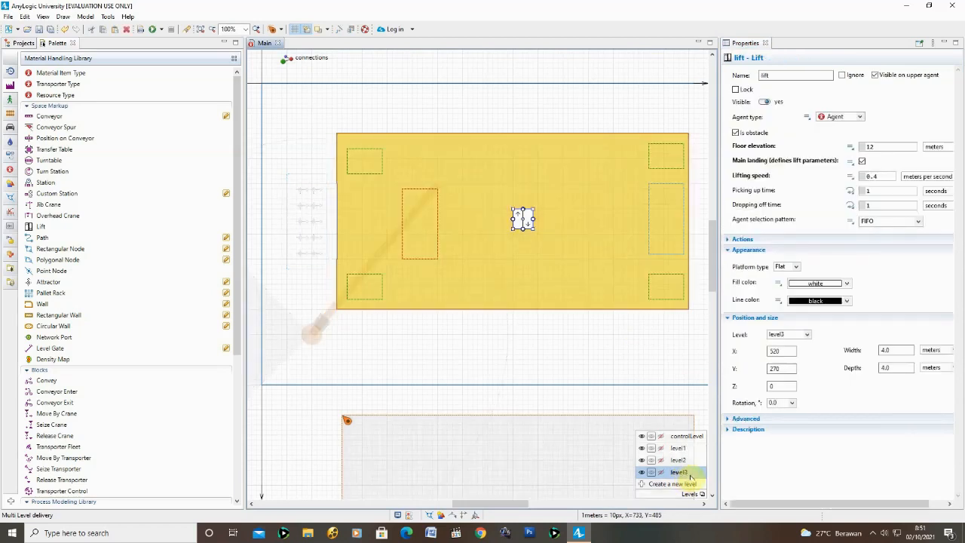
click(625, 377)
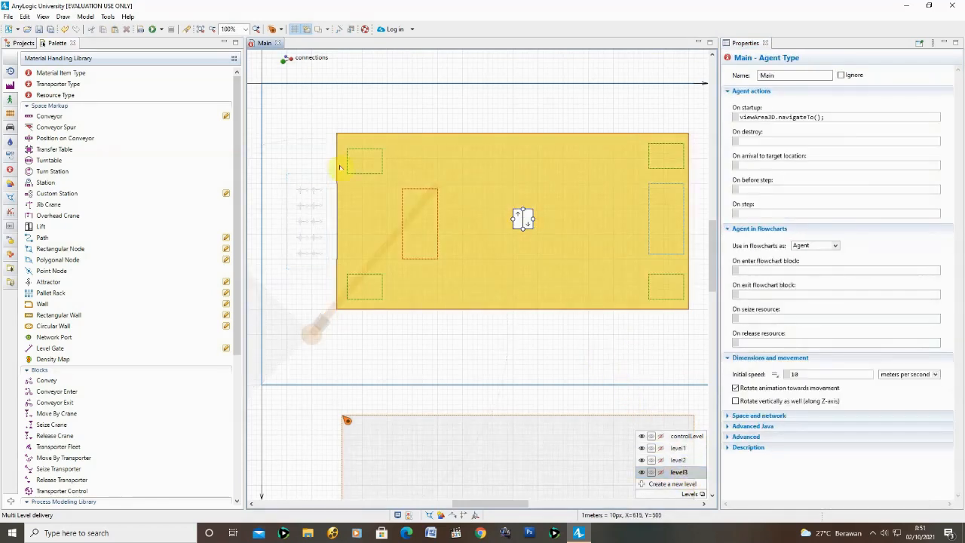
click(11, 86)
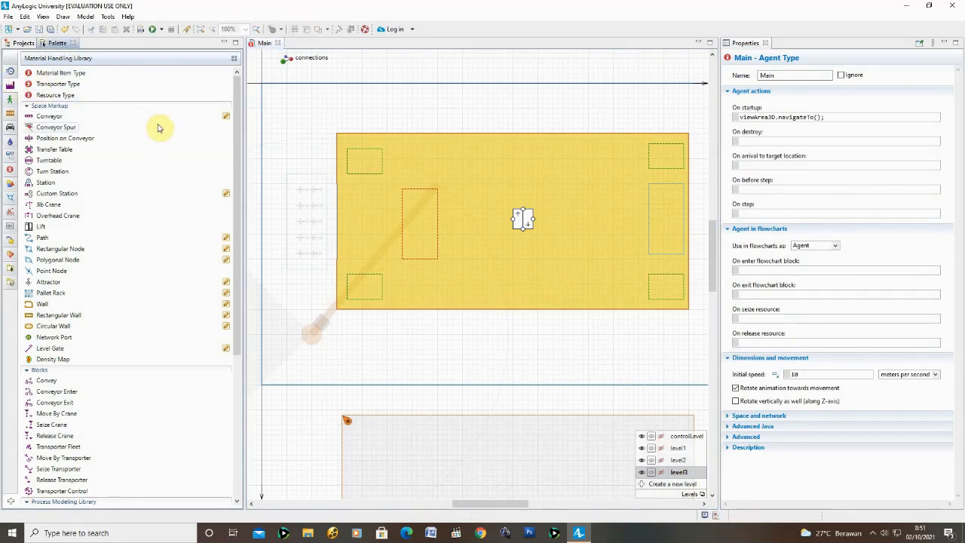
scroll(136, 312, down, 3)
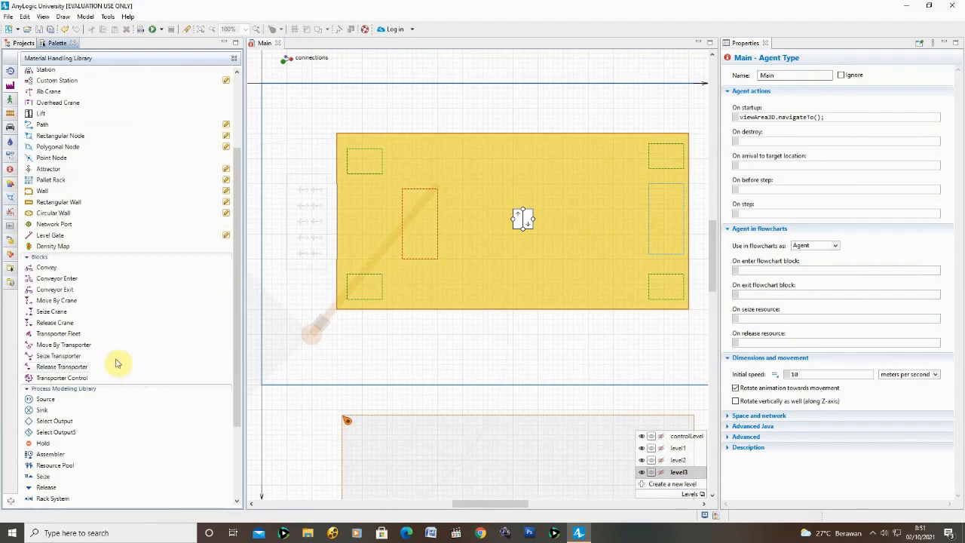
drag(63, 337, 330, 351)
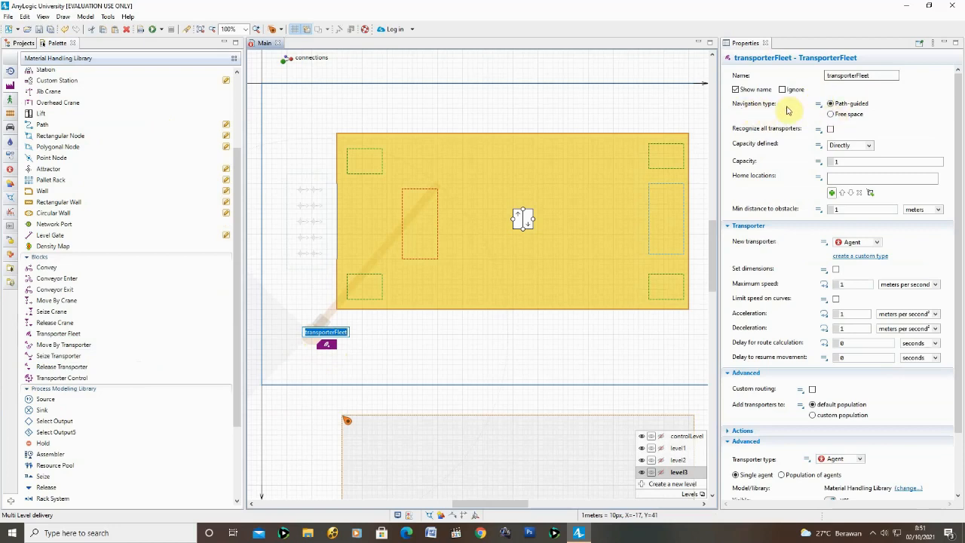
click(831, 115)
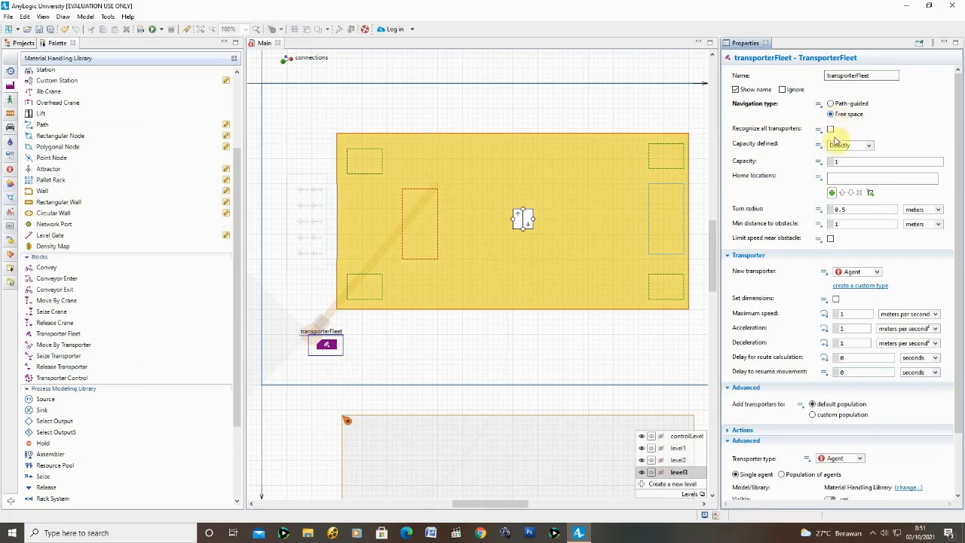
drag(845, 161, 830, 160)
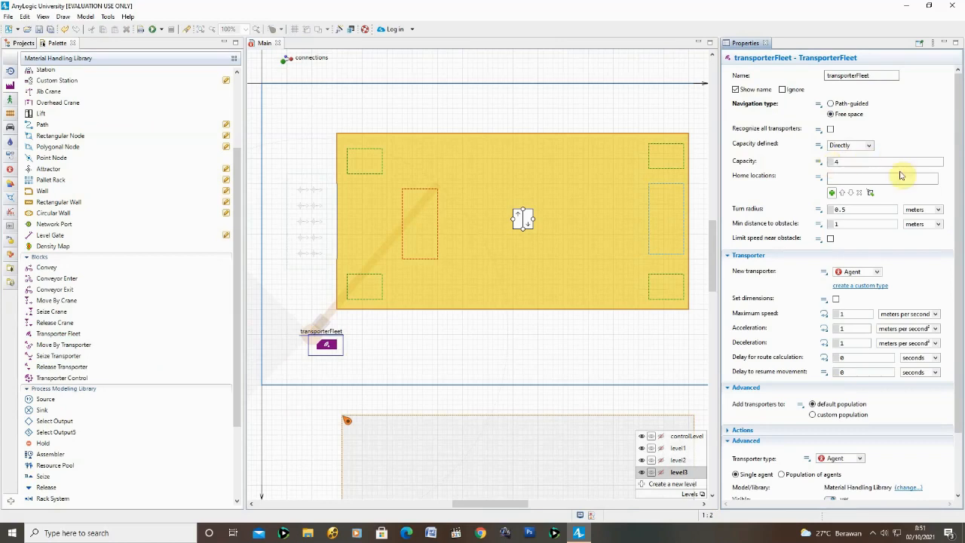
Step: Assign the four corner nodes on level3, node4, node5, node6 and node7, as the transporter fleet's home locations
click(836, 181)
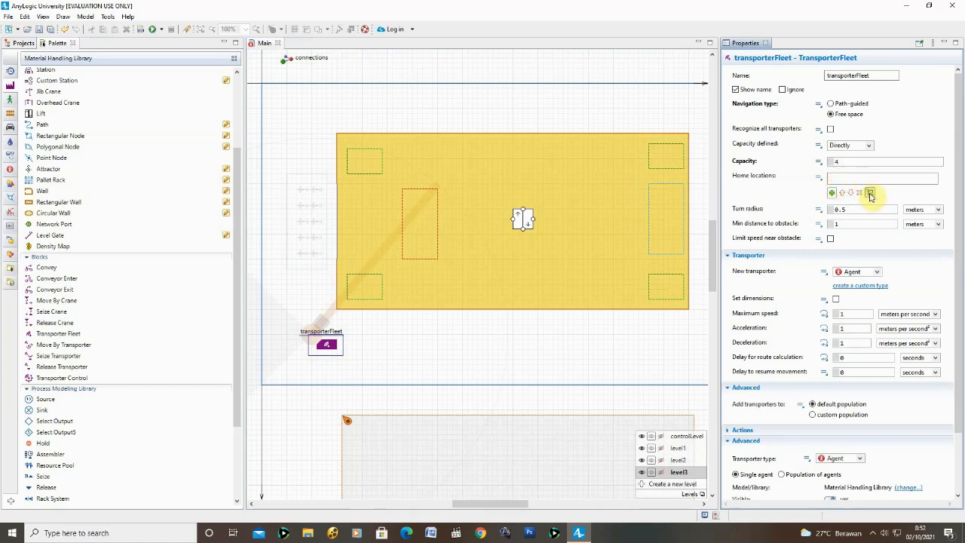
click(869, 193)
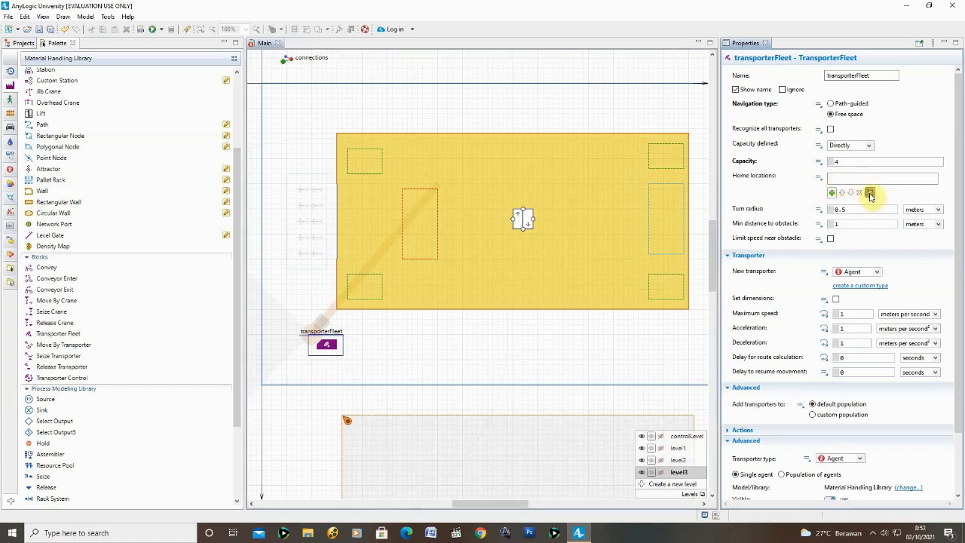
click(360, 178)
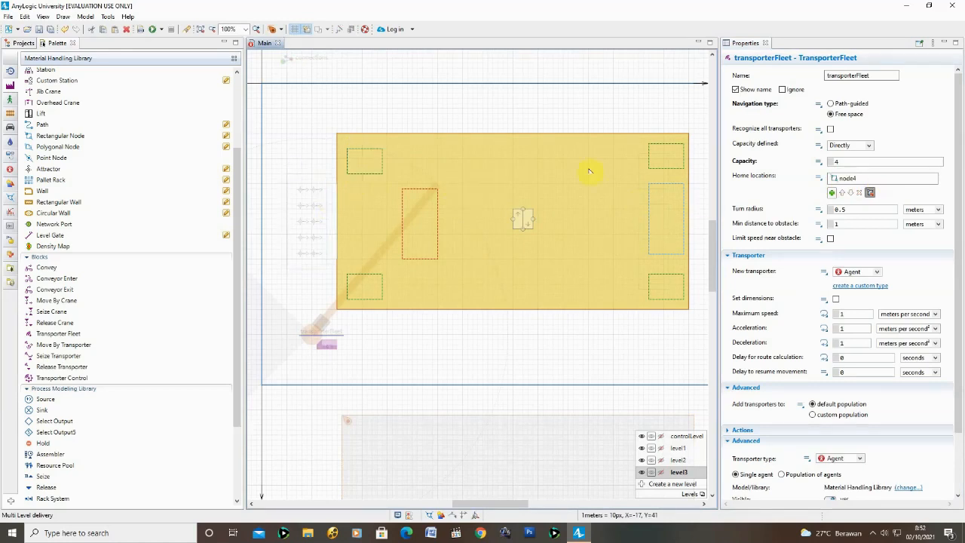
click(656, 171)
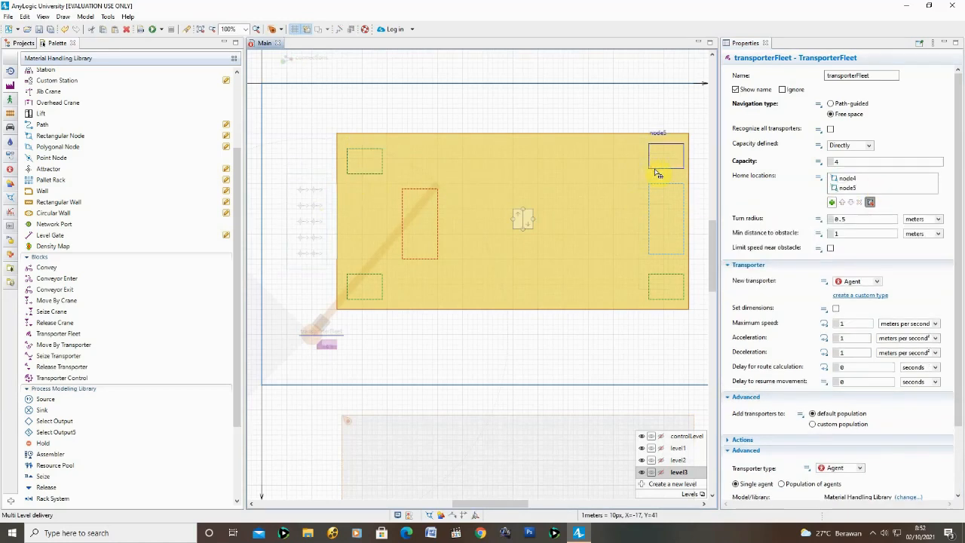
click(679, 277)
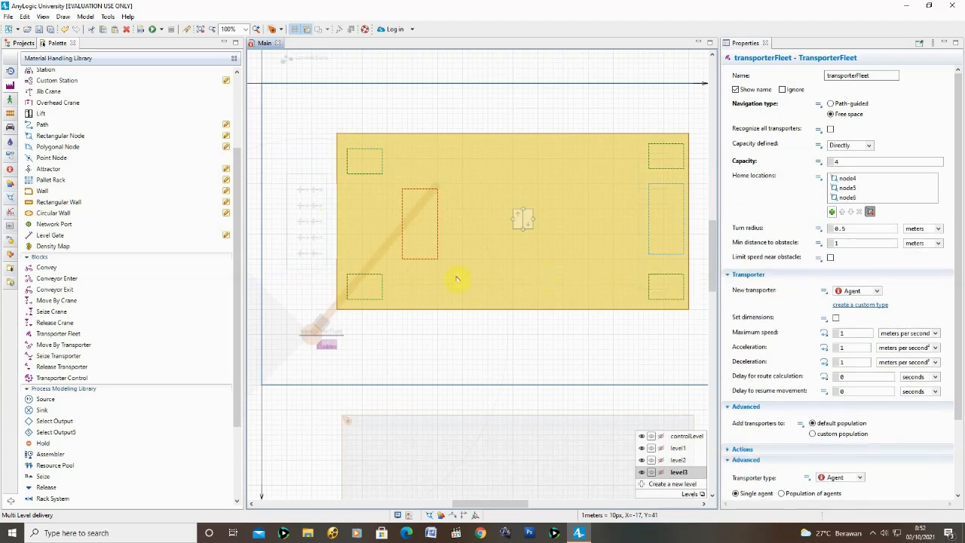
click(370, 276)
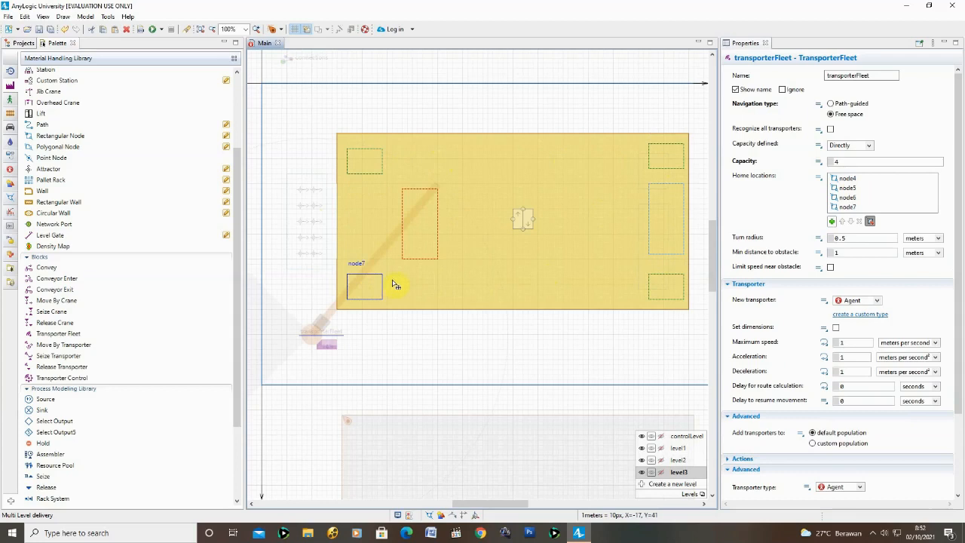
click(876, 300)
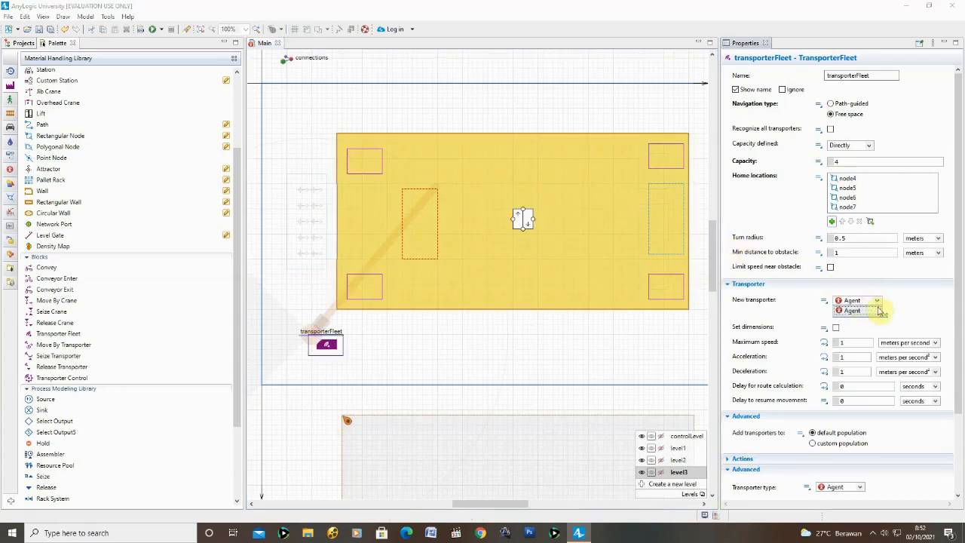
click(893, 307)
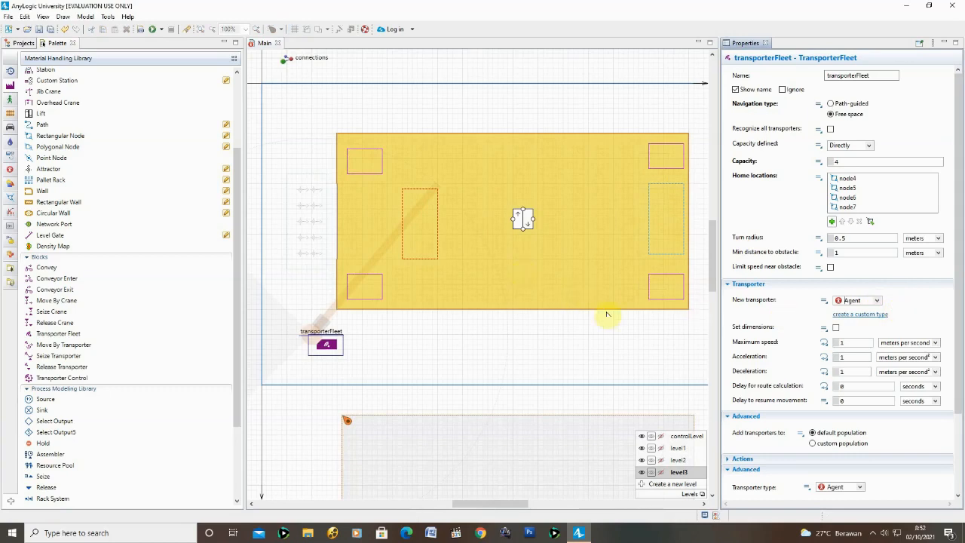
click(510, 507)
drag(509, 507, 517, 506)
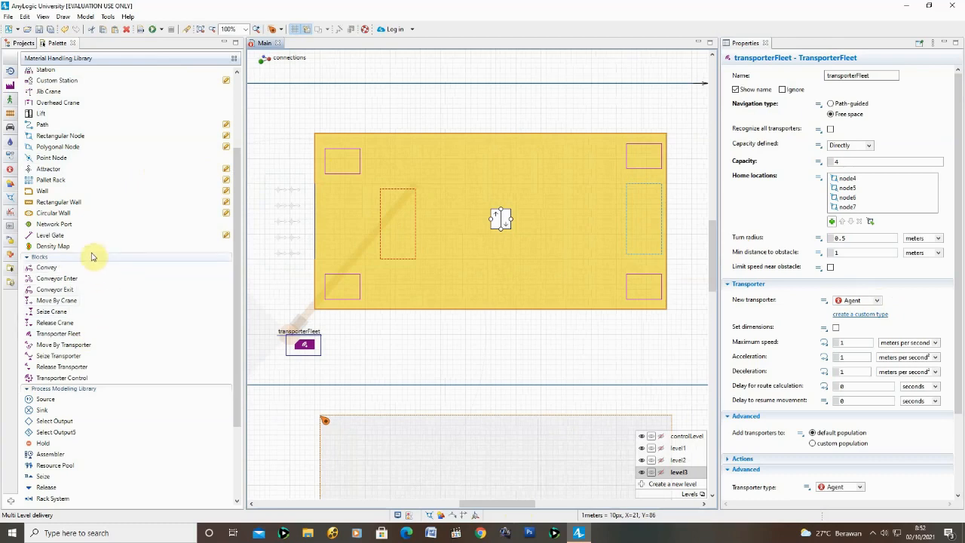
Step: Start a new transporter type from scratch and name it forklift
scroll(95, 201, up, 3)
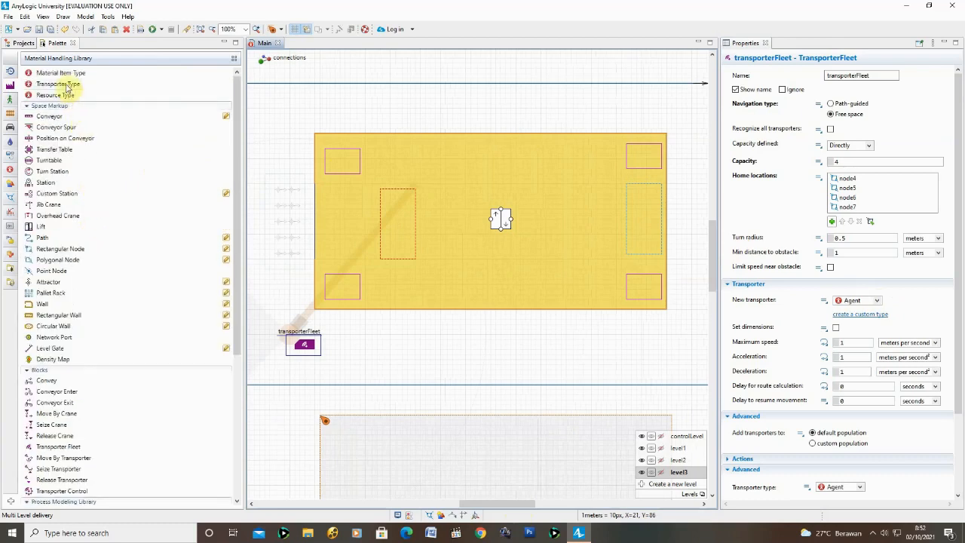
drag(67, 88, 352, 340)
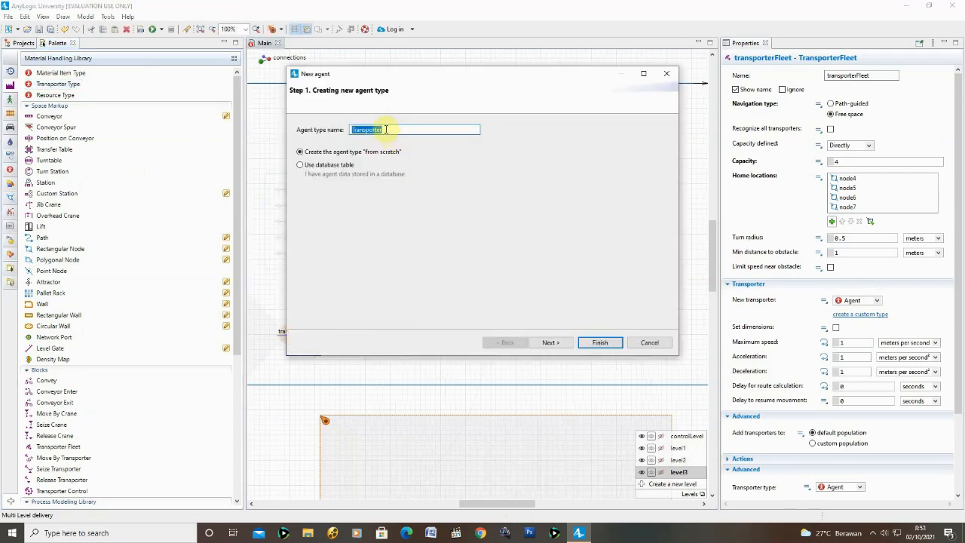
text(forkli)
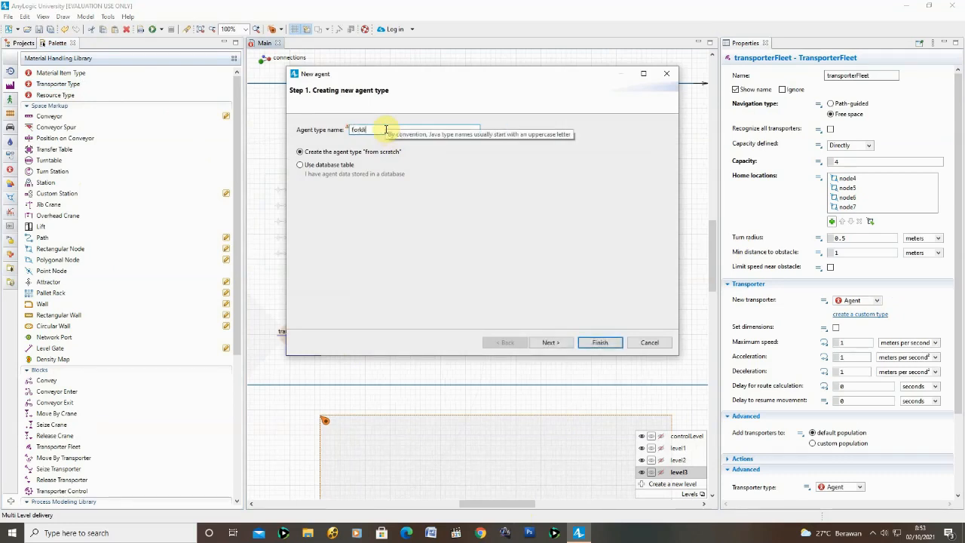
key(BackSpace)
key(BackSpace)
key(BackSpace)
key(BackSpace)
key(BackSpace)
key(BackSpace)
key(BackSpace)
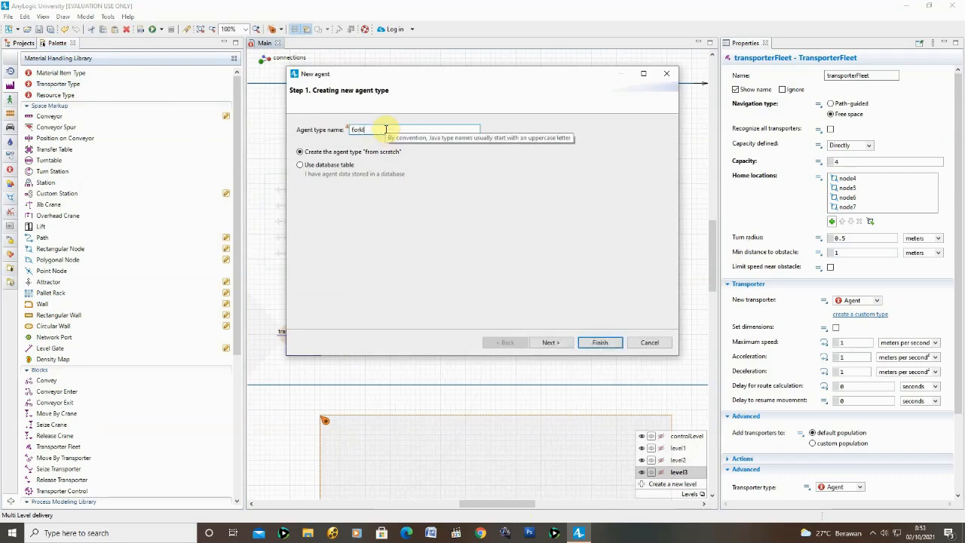
text(forklift)
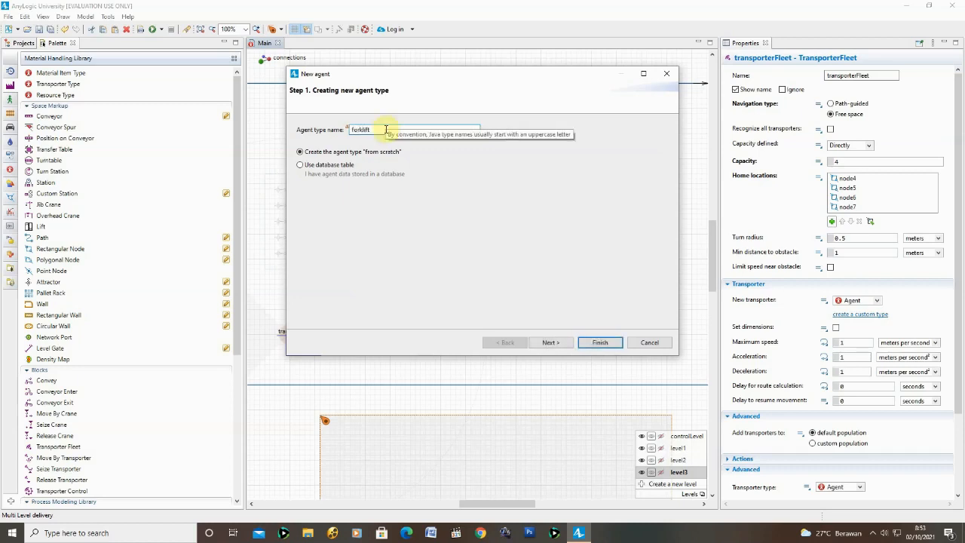
Step: Give the forklift type the 3D Fork Lift Truck animation, finish creating it without parameters, and return to the Main diagram
click(550, 343)
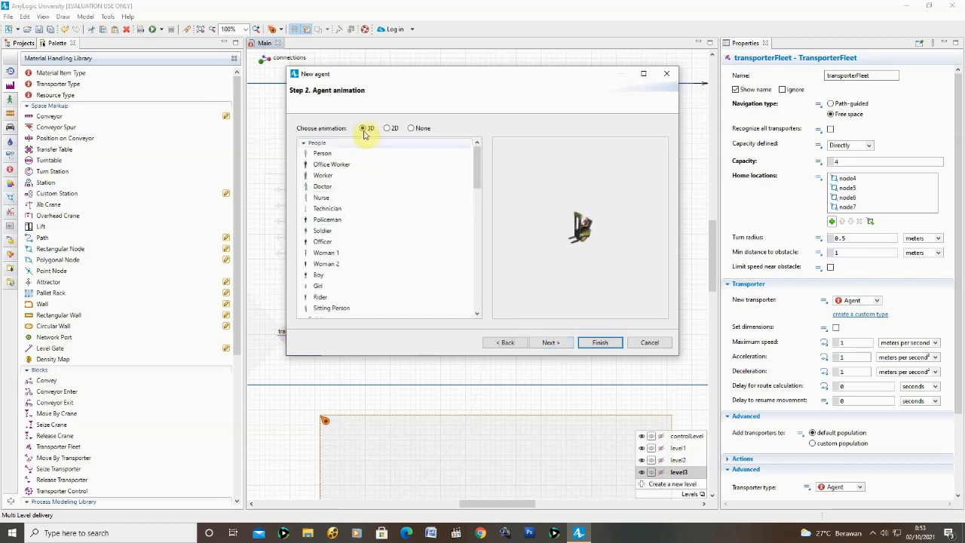
scroll(378, 224, down, 8)
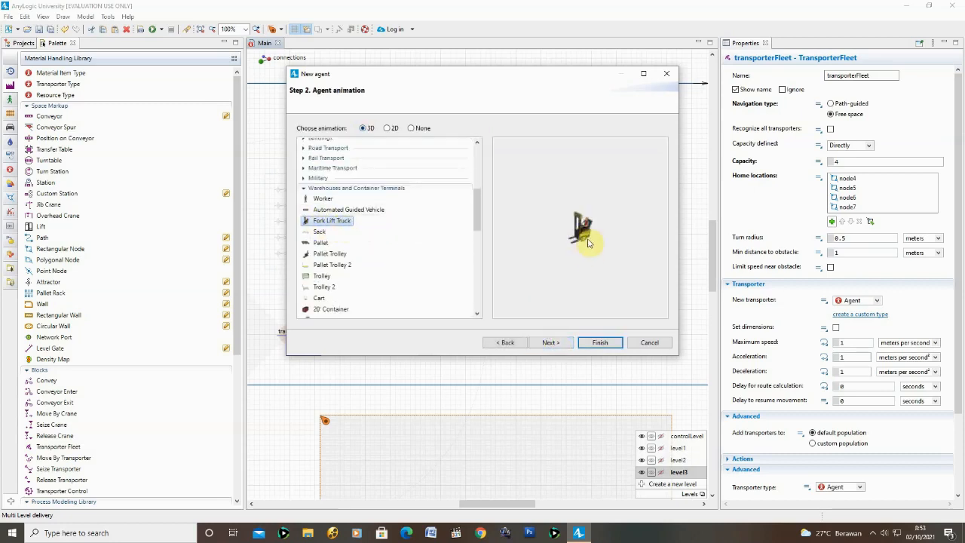
click(566, 344)
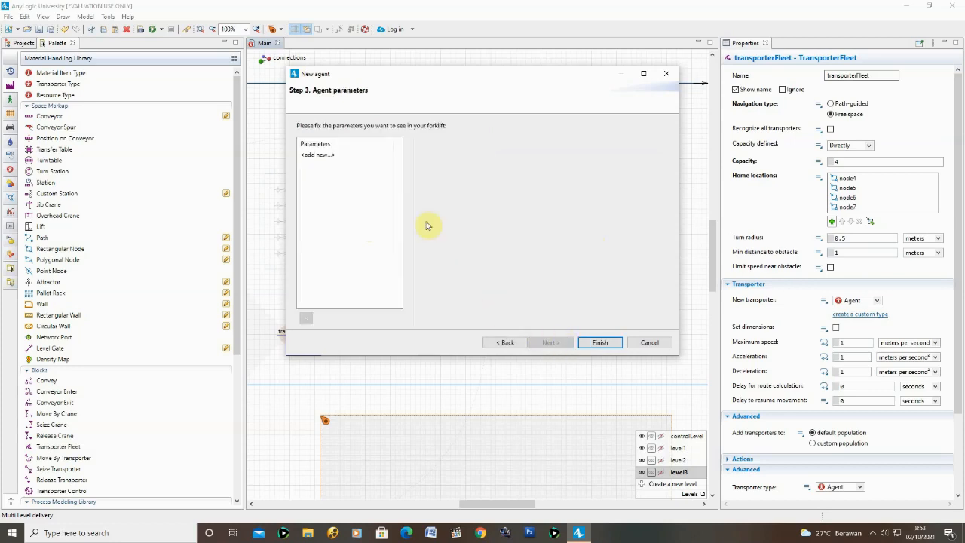
click(603, 349)
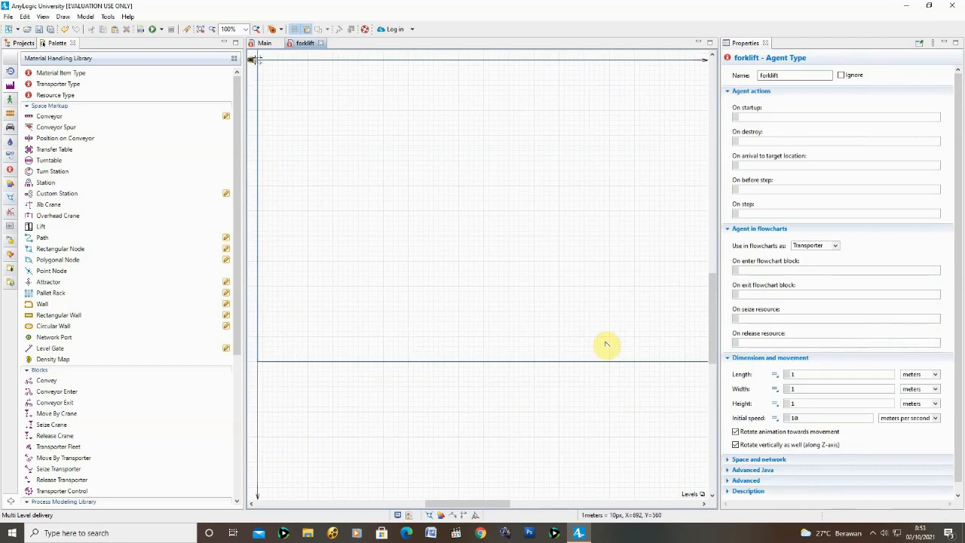
click(321, 43)
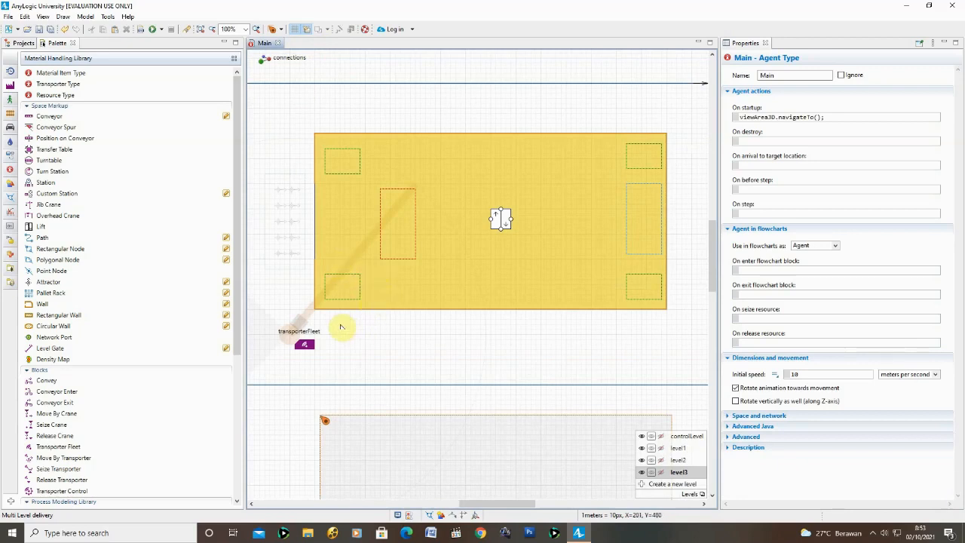
Step: Set the transporter fleet's new transporter type to forklift
click(307, 348)
click(867, 300)
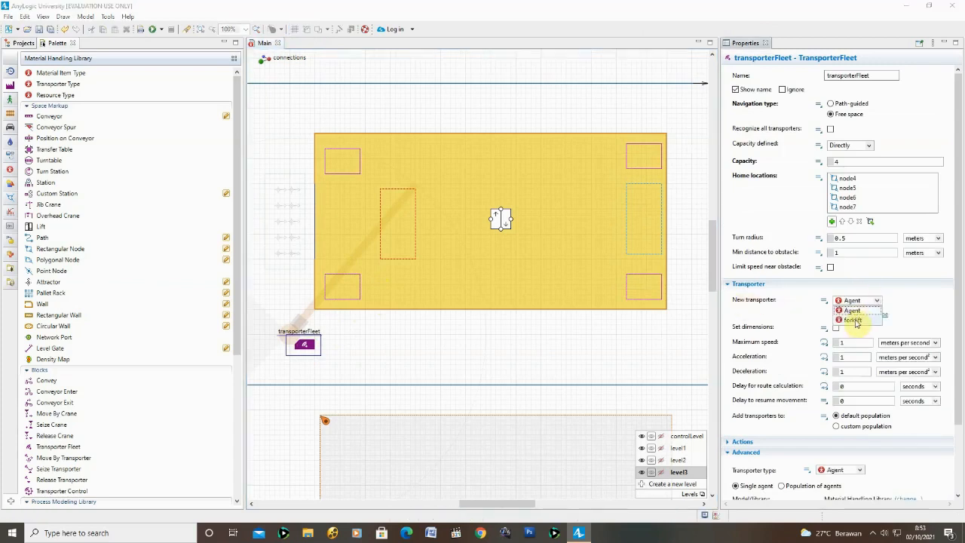
click(853, 320)
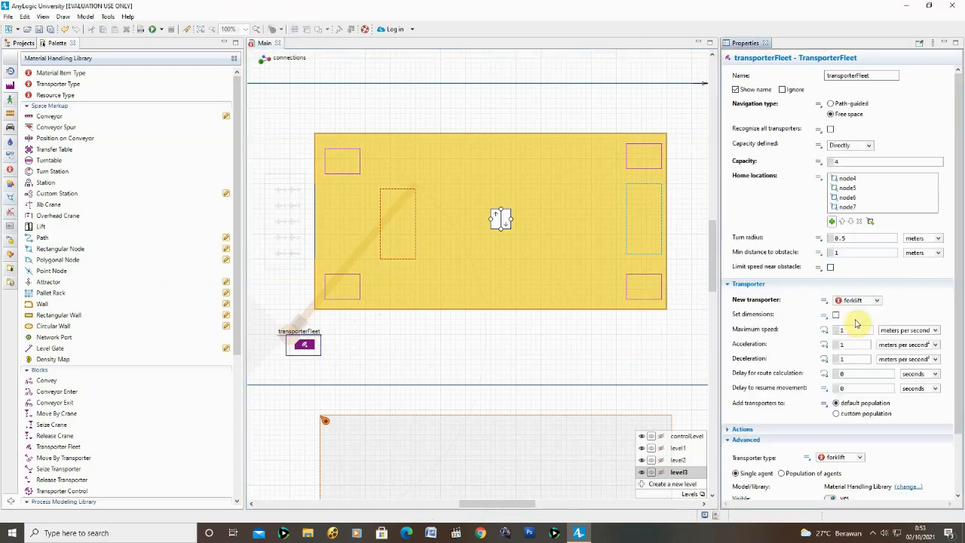
click(394, 345)
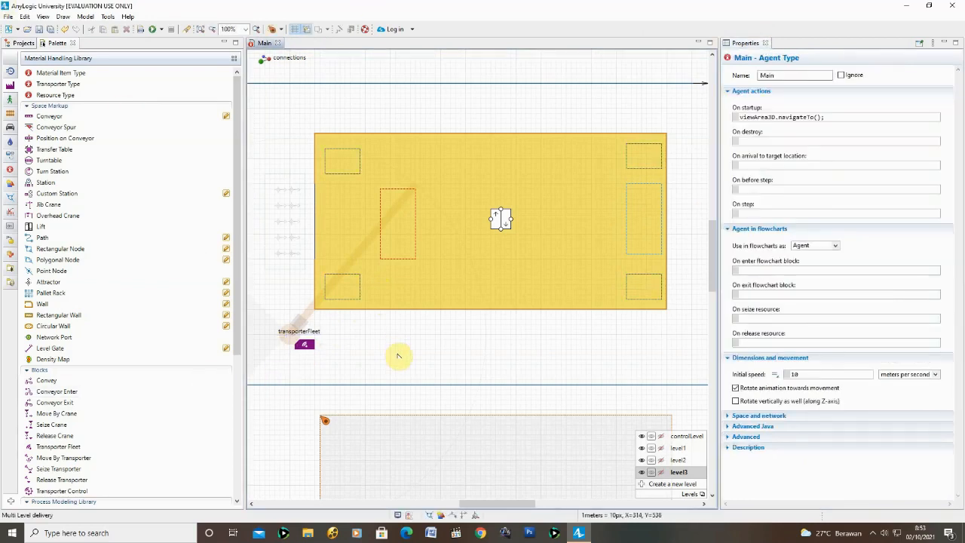
Step: Run the simulation, examine the forklifts at the corner nodes of the upper level in 3D, pause it and close the run
click(154, 31)
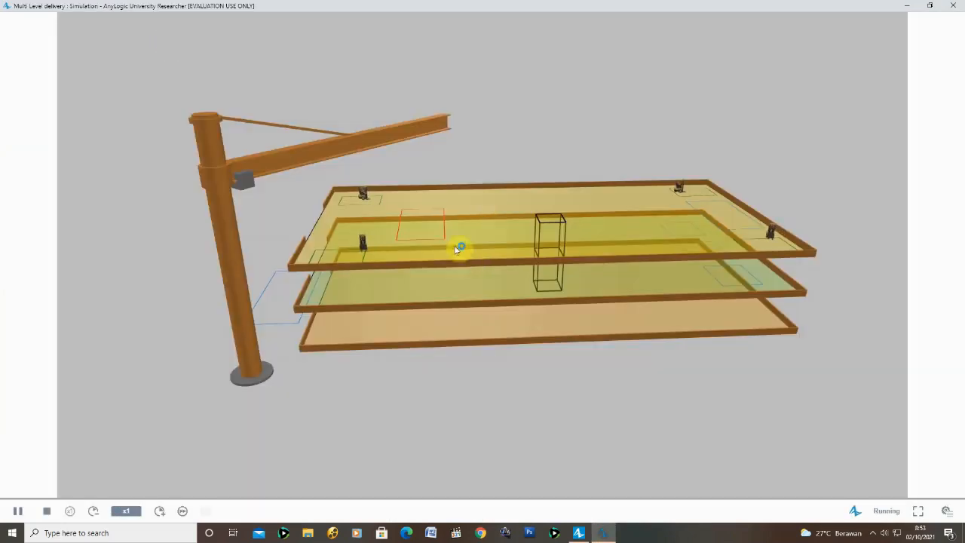
scroll(511, 274, up, 10)
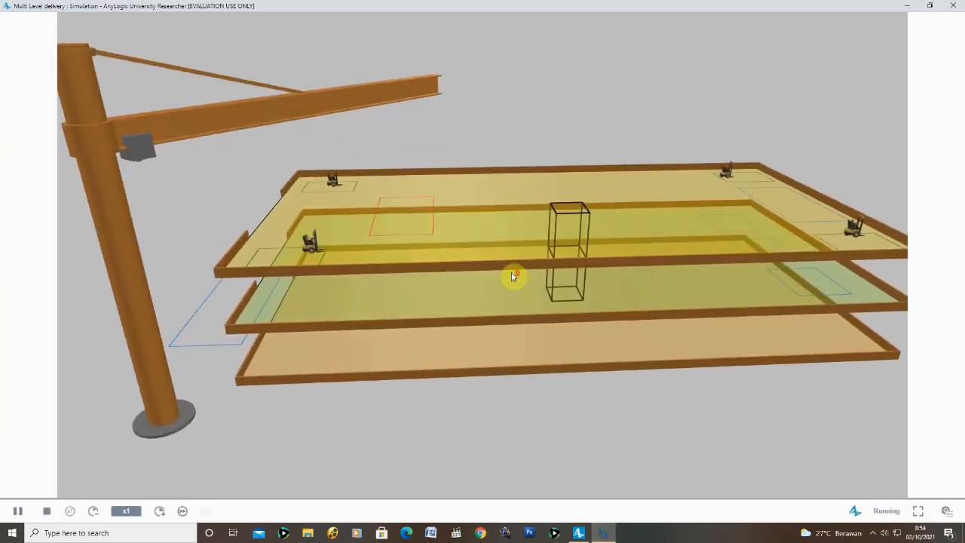
scroll(511, 275, up, 3)
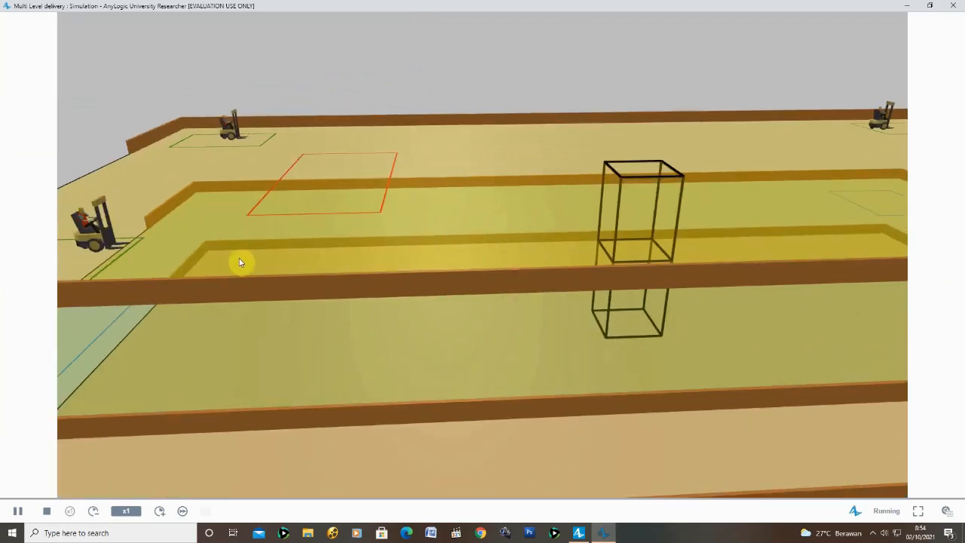
drag(161, 264, 300, 275)
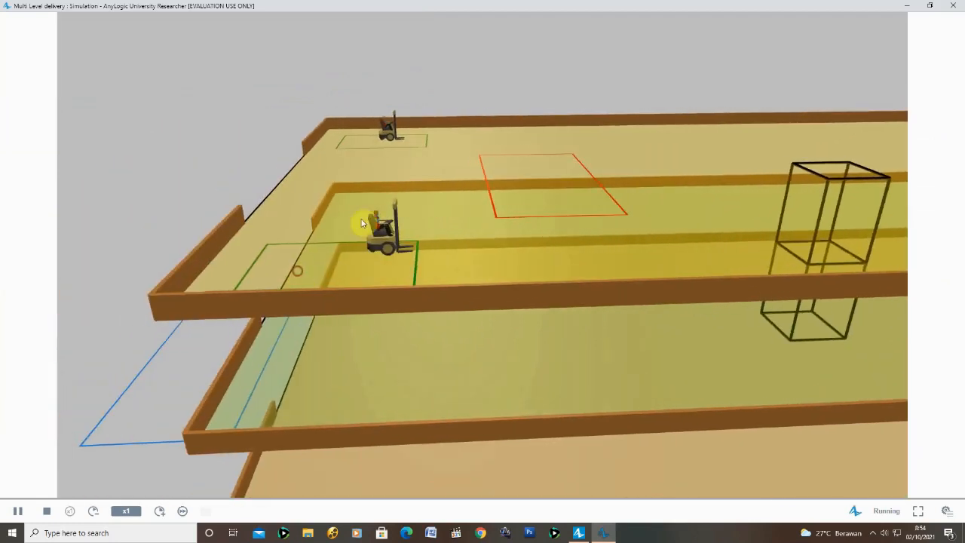
drag(698, 284, 339, 306)
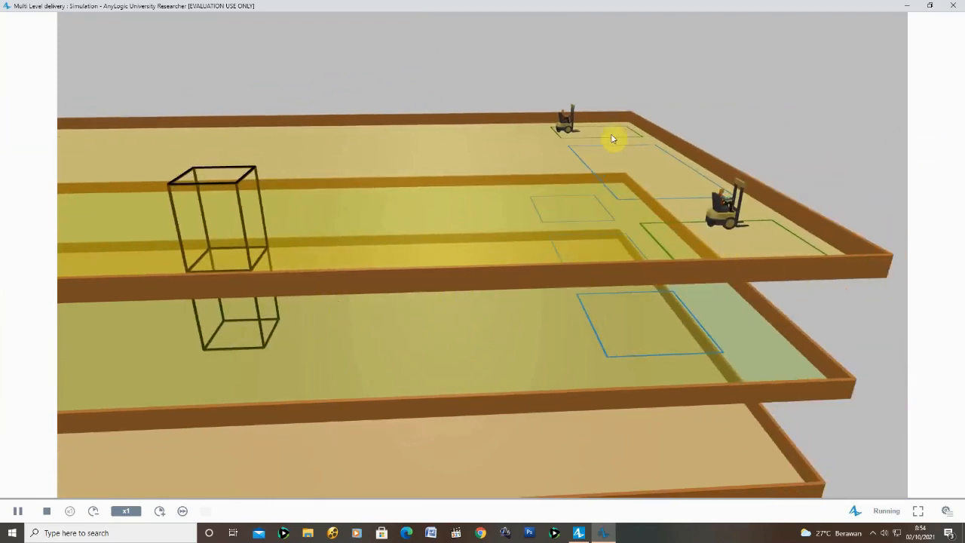
drag(370, 276, 468, 266)
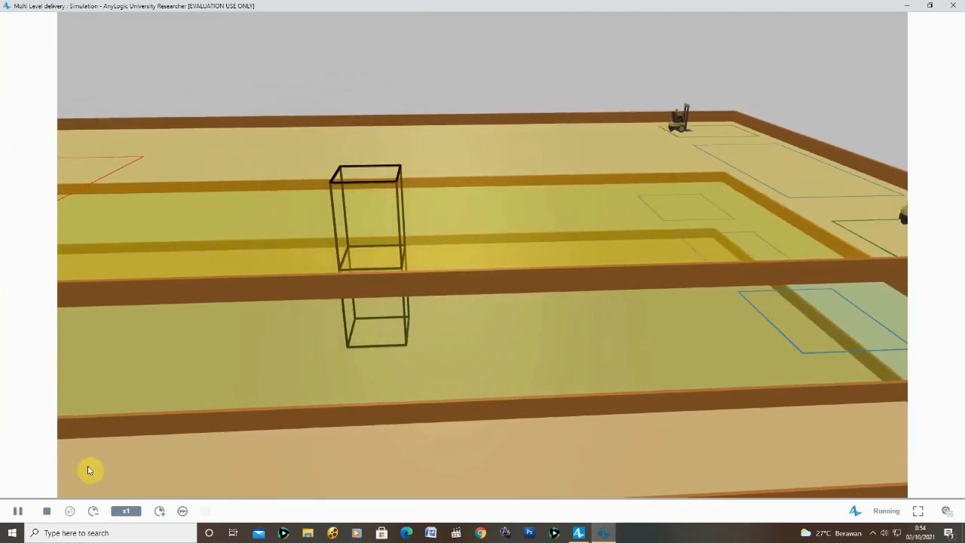
click(17, 510)
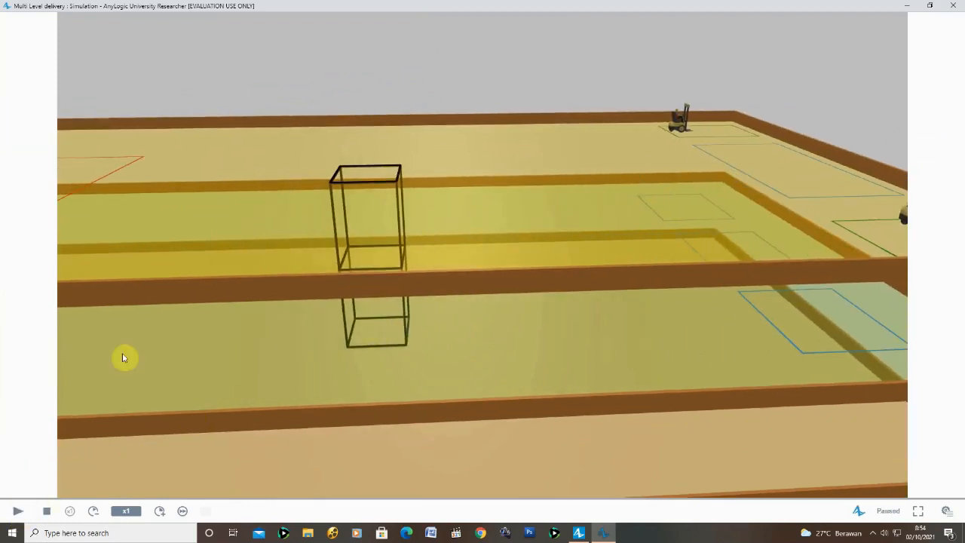
click(953, 5)
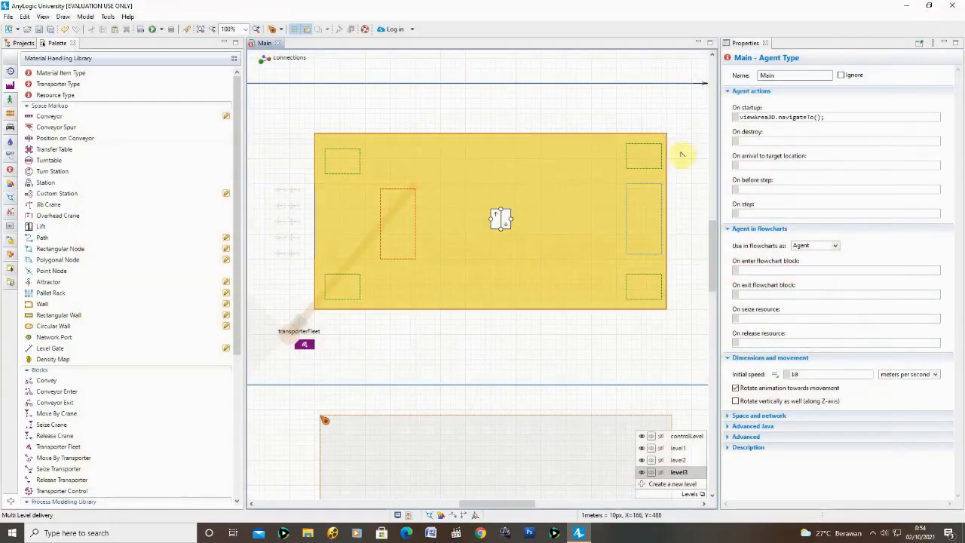
Step: Set the transporter fleet's maximum speed to 0.3 meters per second
click(311, 346)
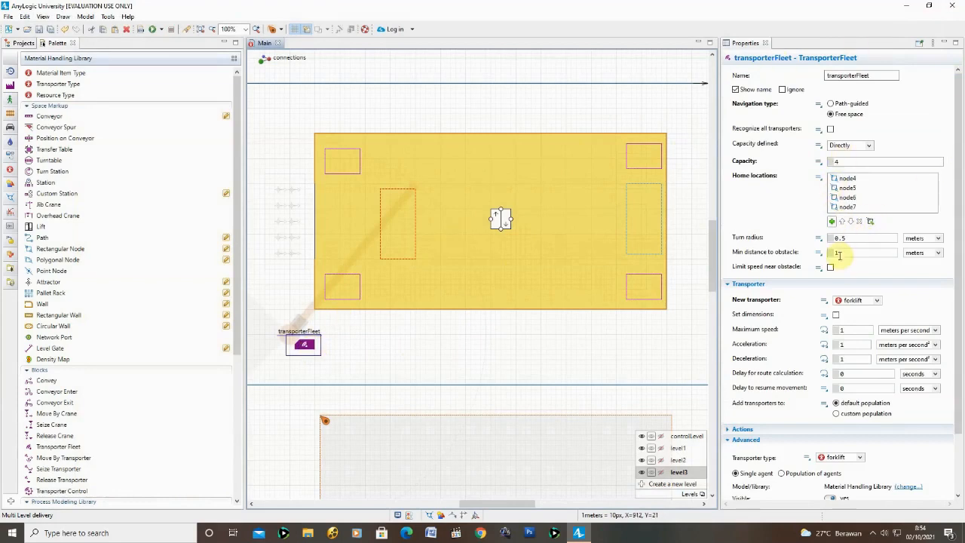
click(847, 329)
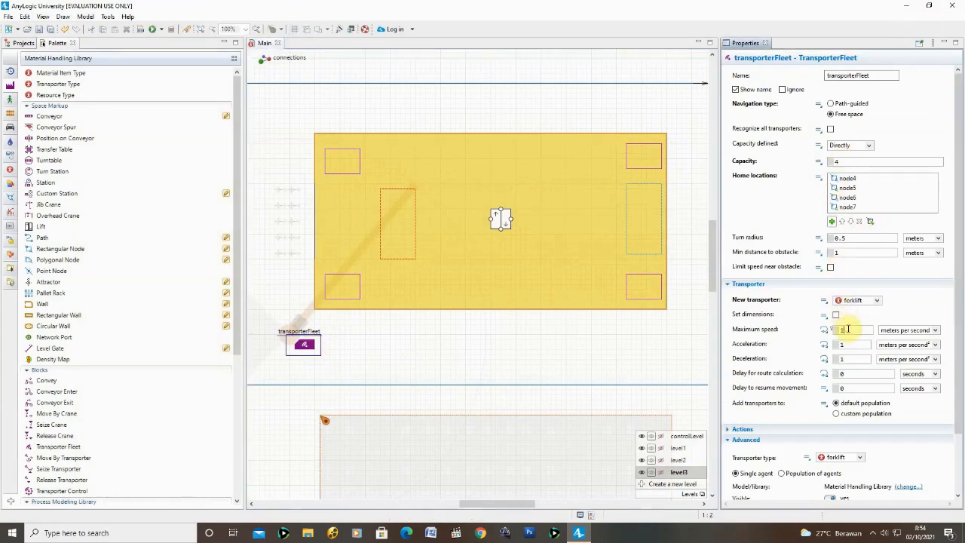
key(BackSpace)
text(6)
click(908, 407)
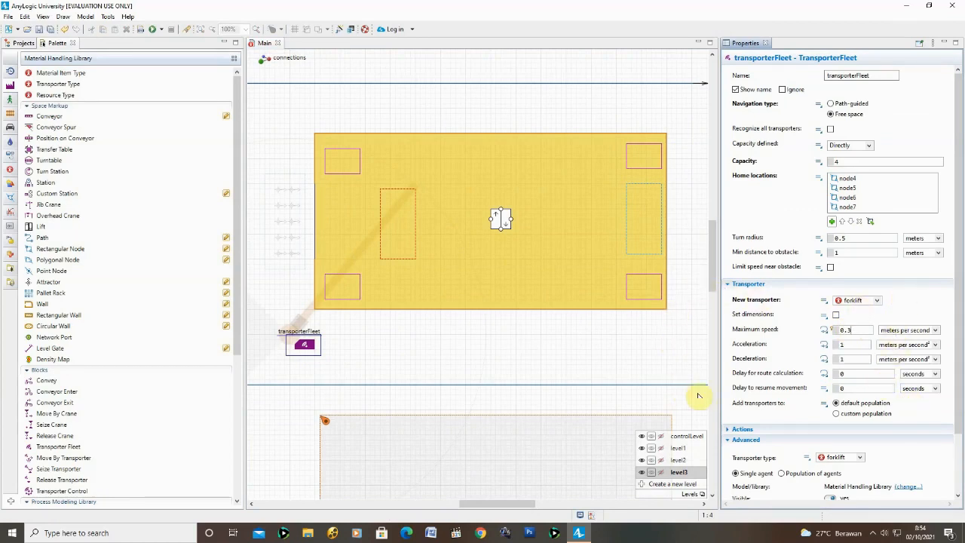
click(676, 472)
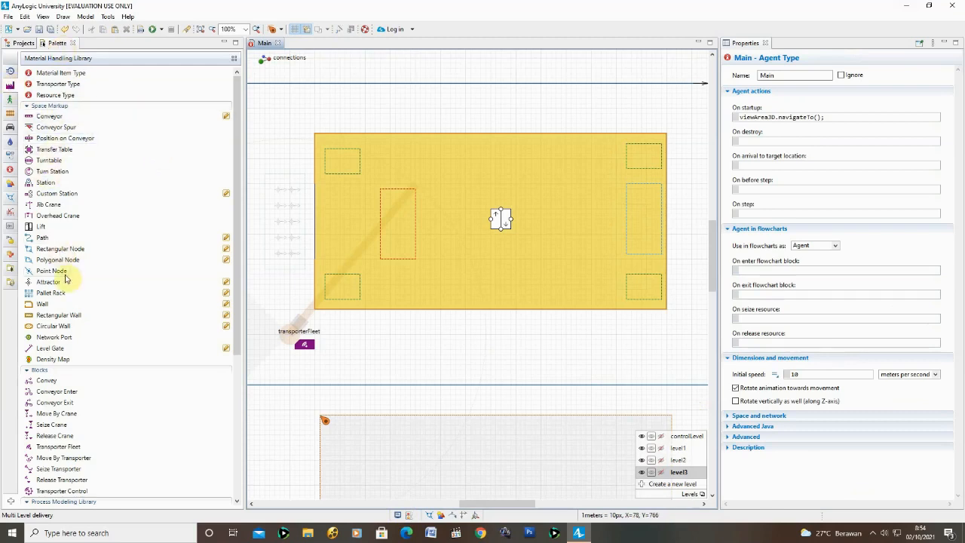
Step: Add a Source block beside the transporter fleet and define its arrivals by calls of the inject() function
scroll(85, 261, down, 4)
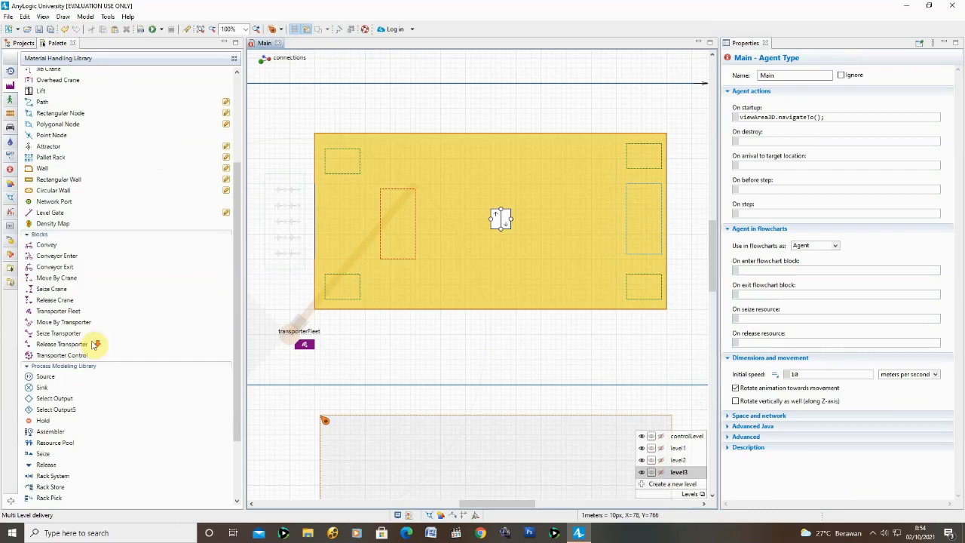
click(33, 378)
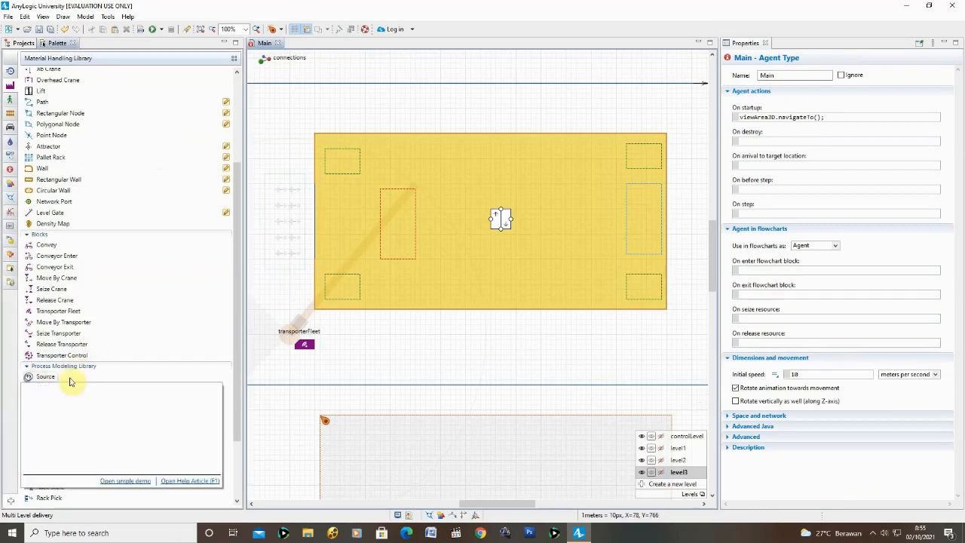
drag(43, 385, 354, 351)
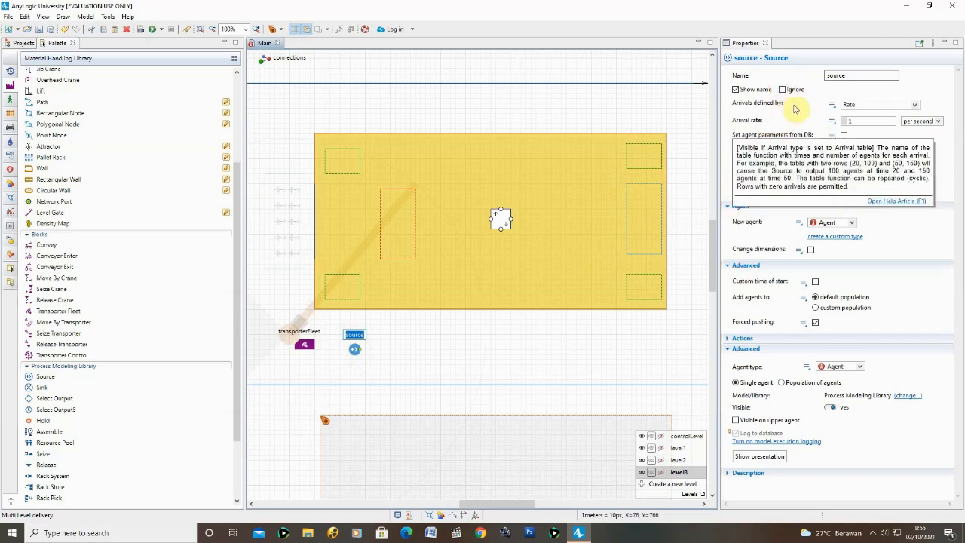
click(911, 103)
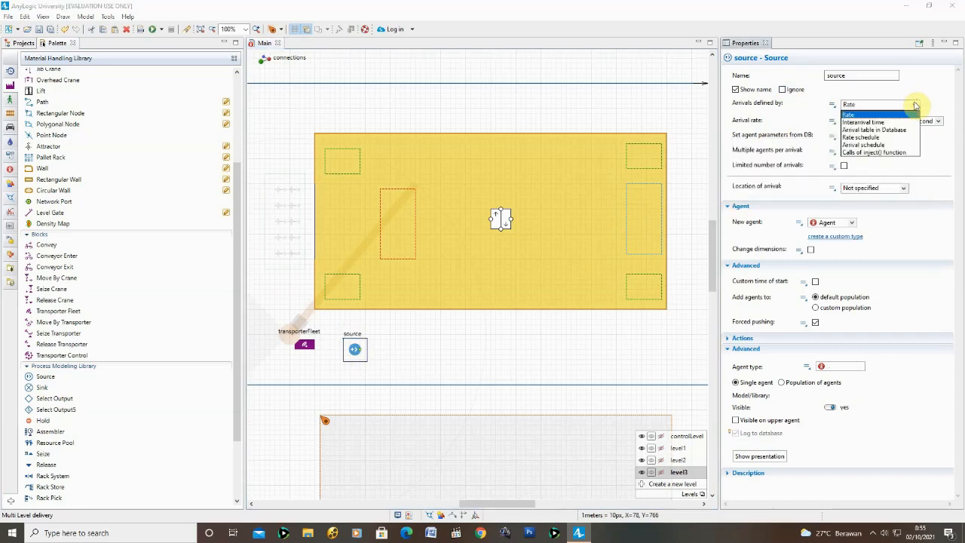
click(861, 152)
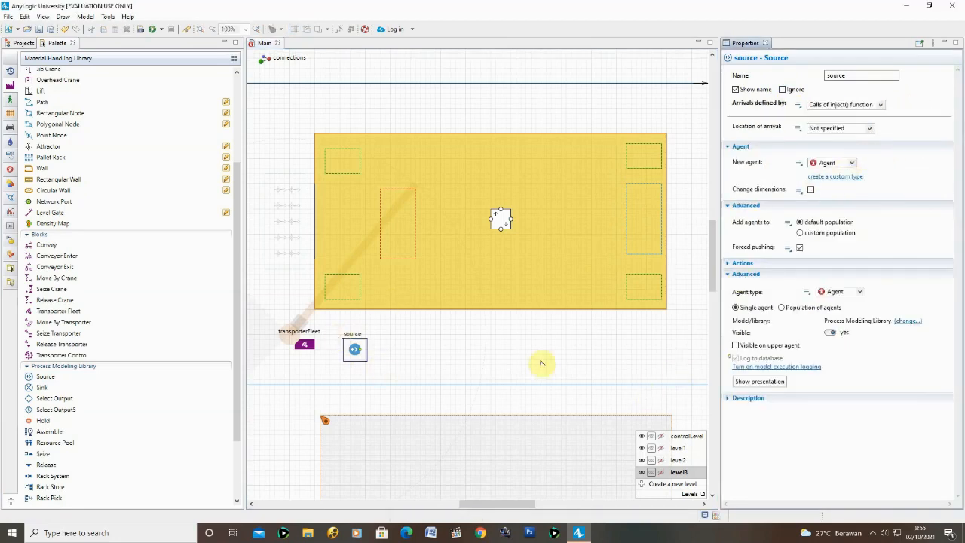
Step: With level1 active, set the source's location of arrival to a network / GIS node and assign the rectangular node beside the floor
click(676, 447)
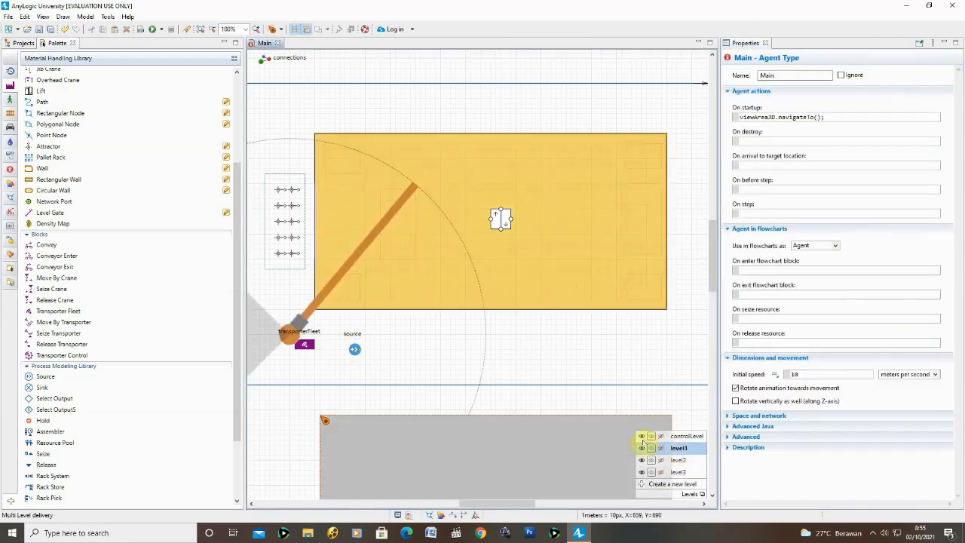
click(354, 349)
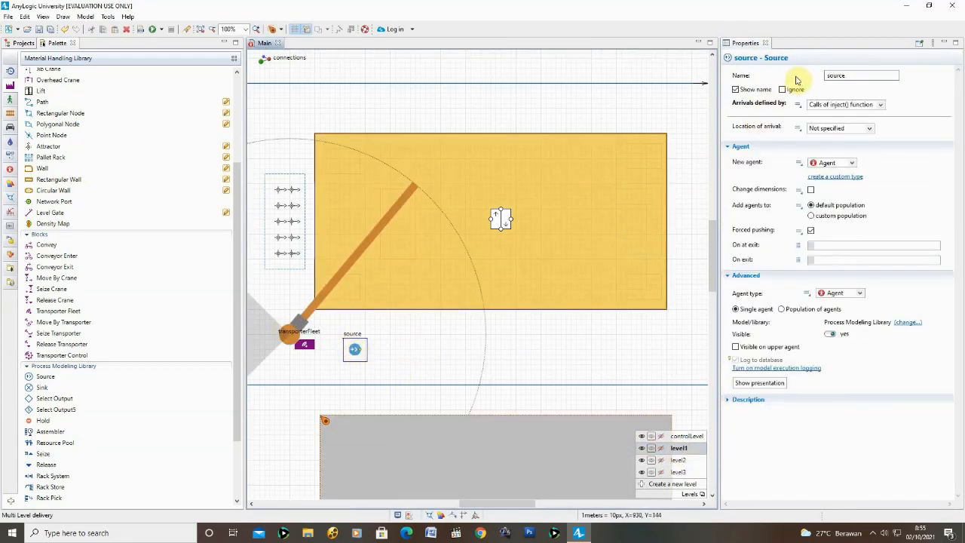
click(871, 132)
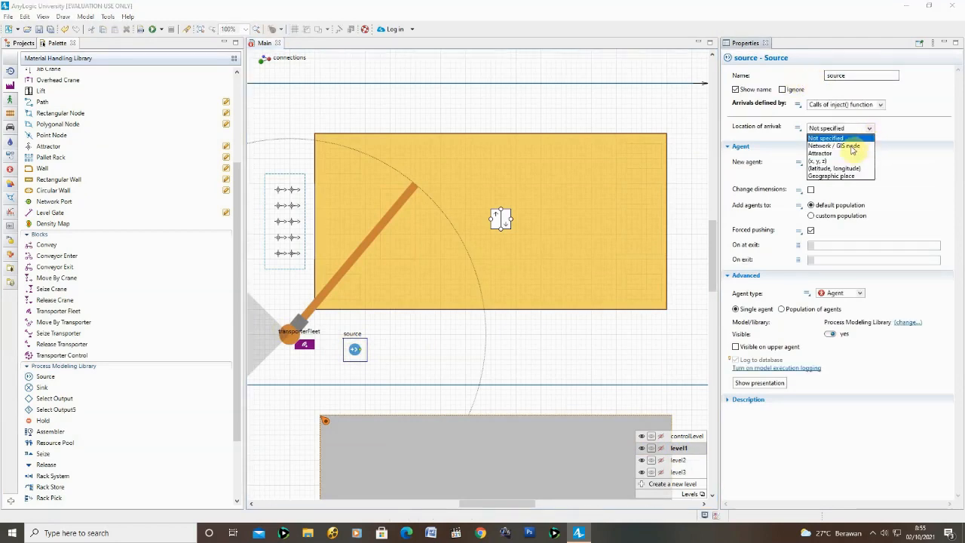
click(838, 146)
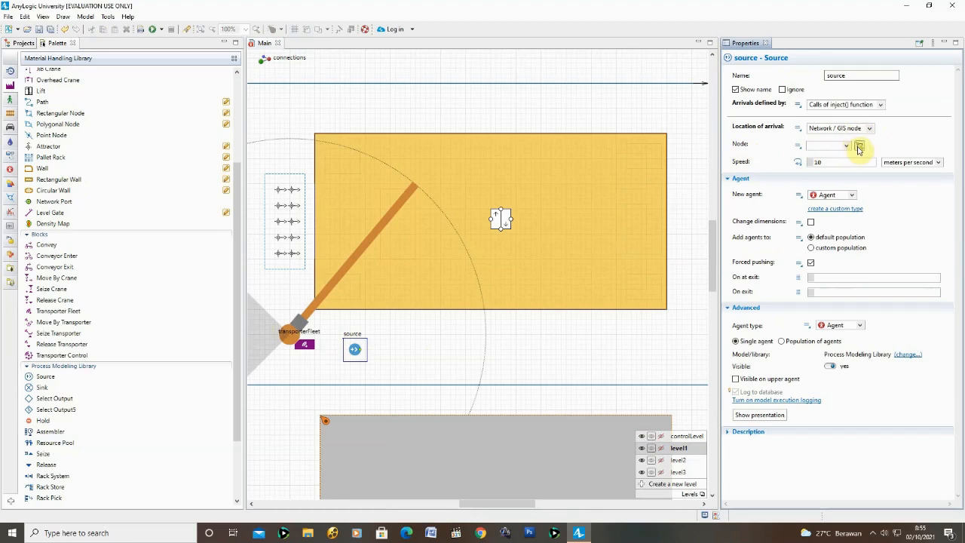
click(859, 147)
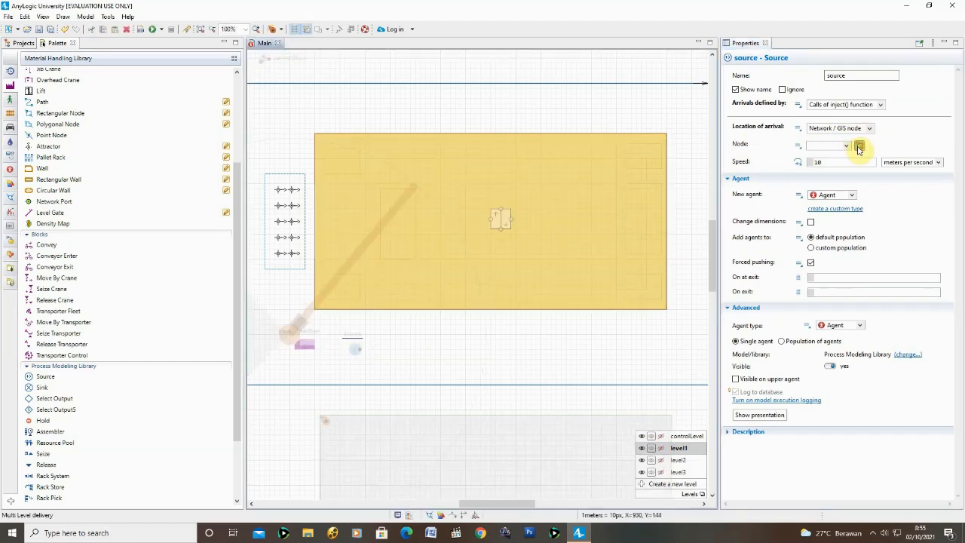
click(295, 271)
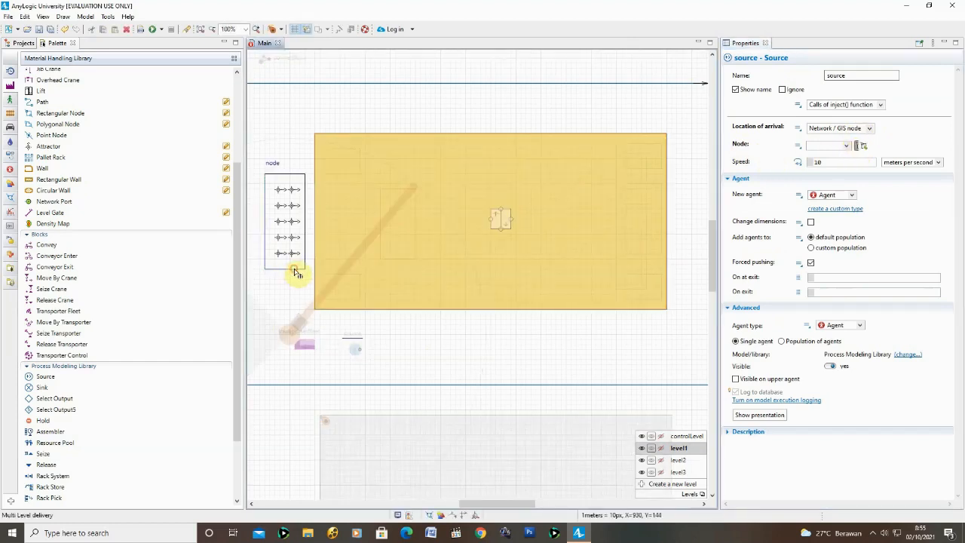
Step: Add the line source.inject(10); to Main's startup code below the 3D view navigation call
click(547, 344)
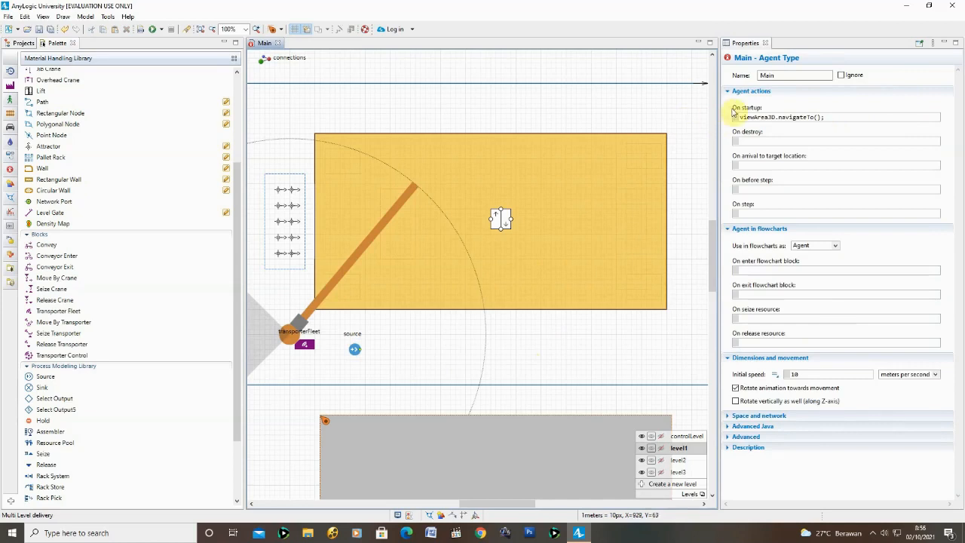
click(824, 118)
key(Return)
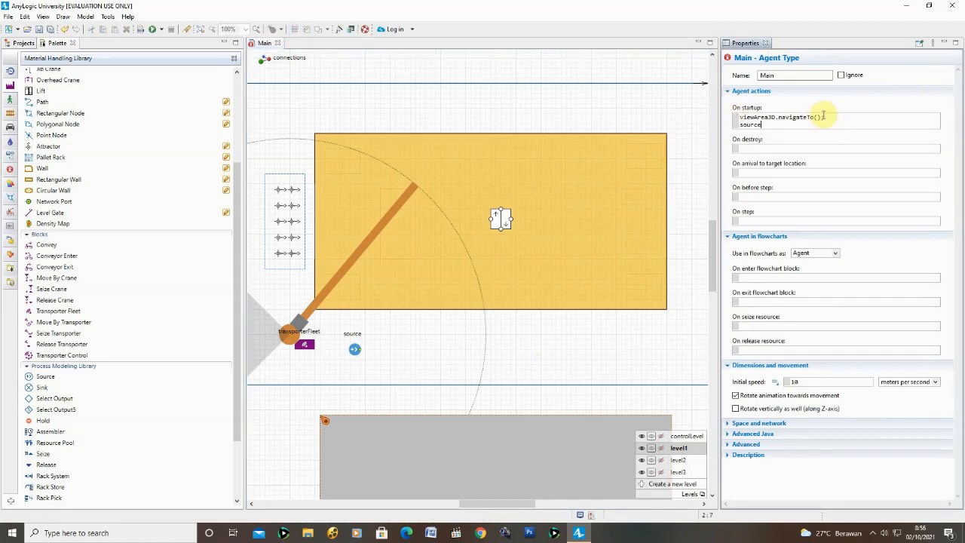
text(source.inject(10);)
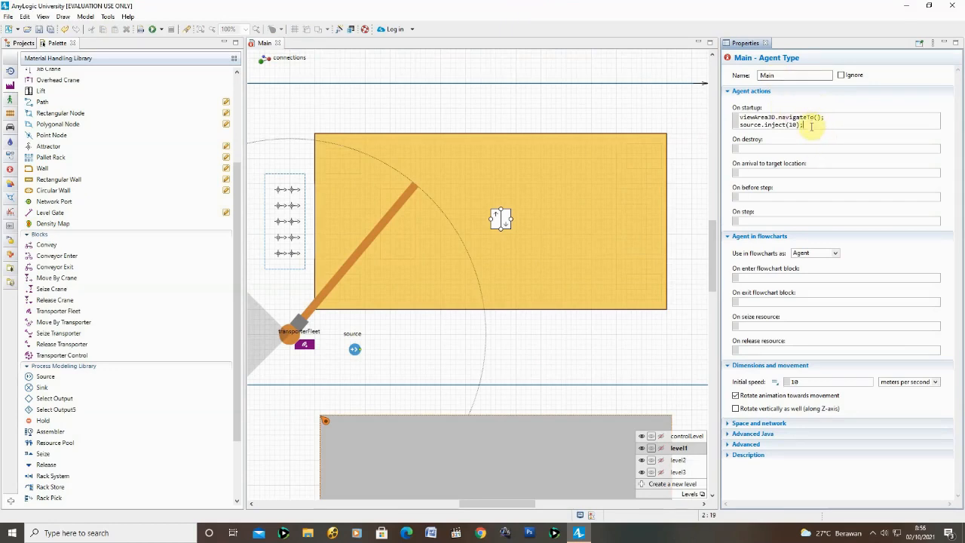
click(573, 349)
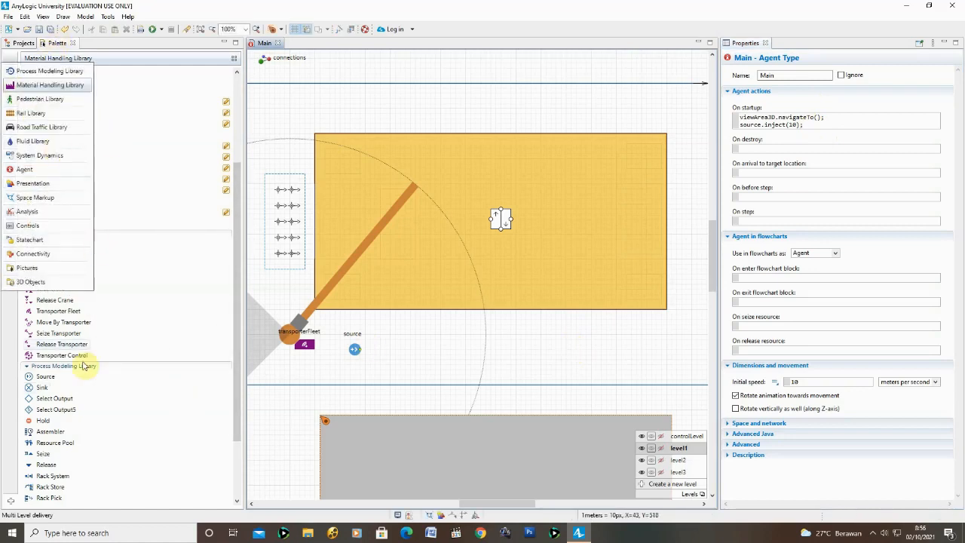
Step: Extend the flowchart after the source with a connected Queue block followed by a Move By Crane block
scroll(125, 394, down, 3)
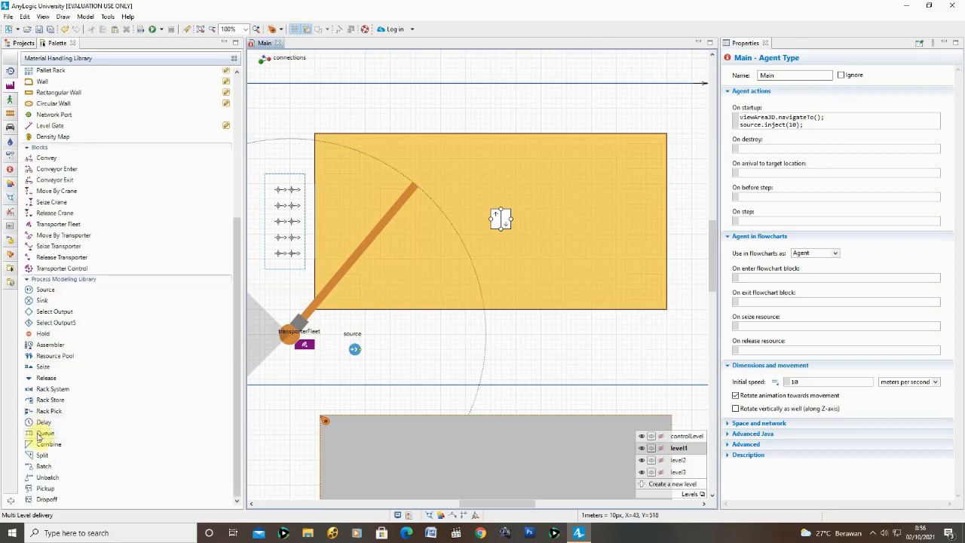
drag(61, 431, 405, 349)
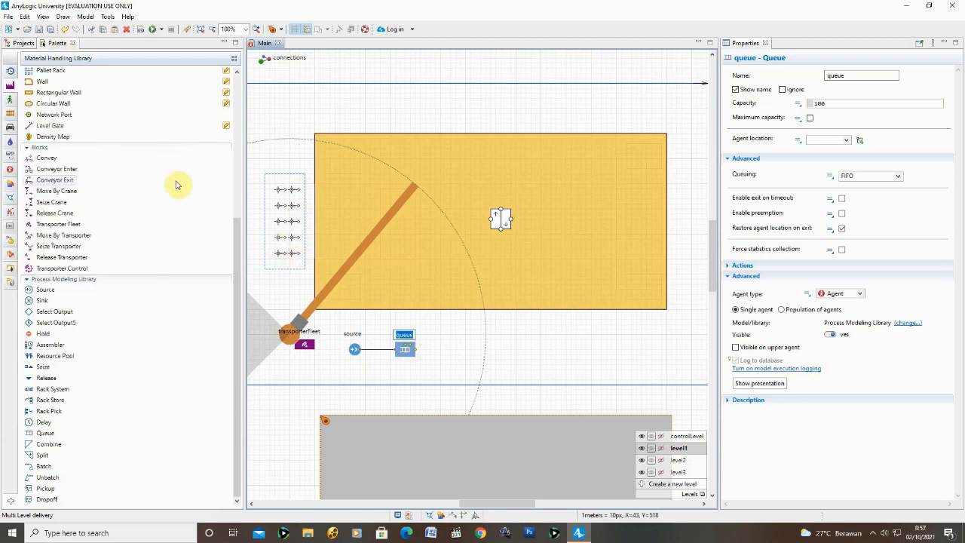
mouse_move(178, 186)
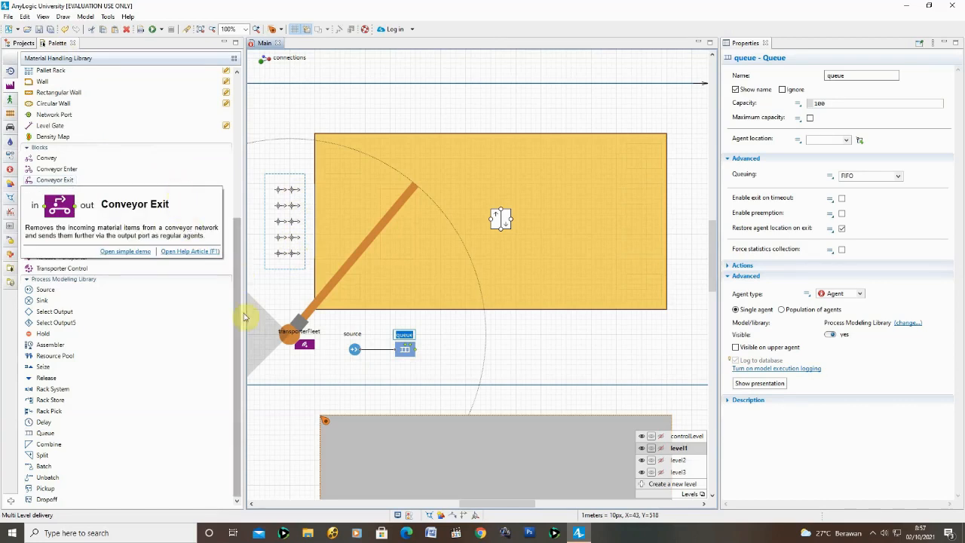
scroll(135, 349, up, 3)
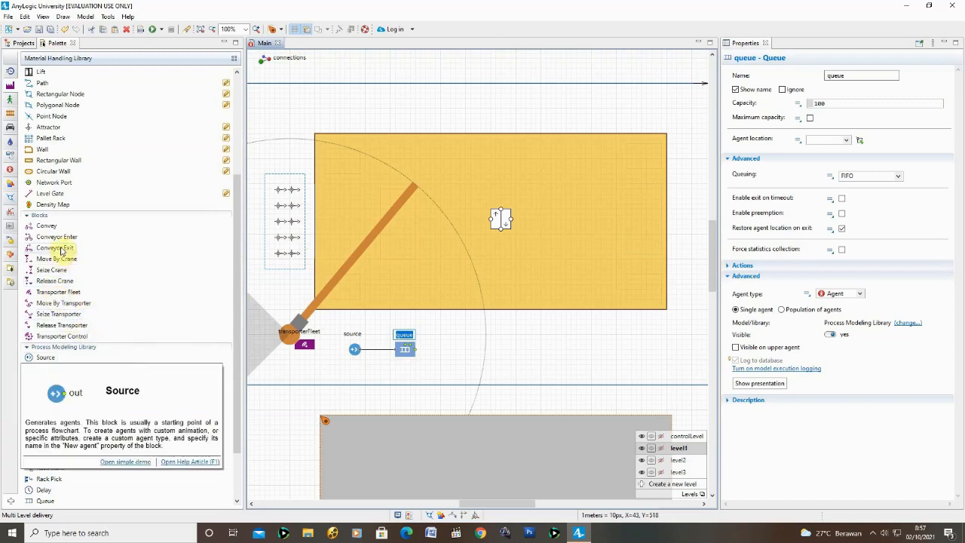
drag(47, 262, 462, 352)
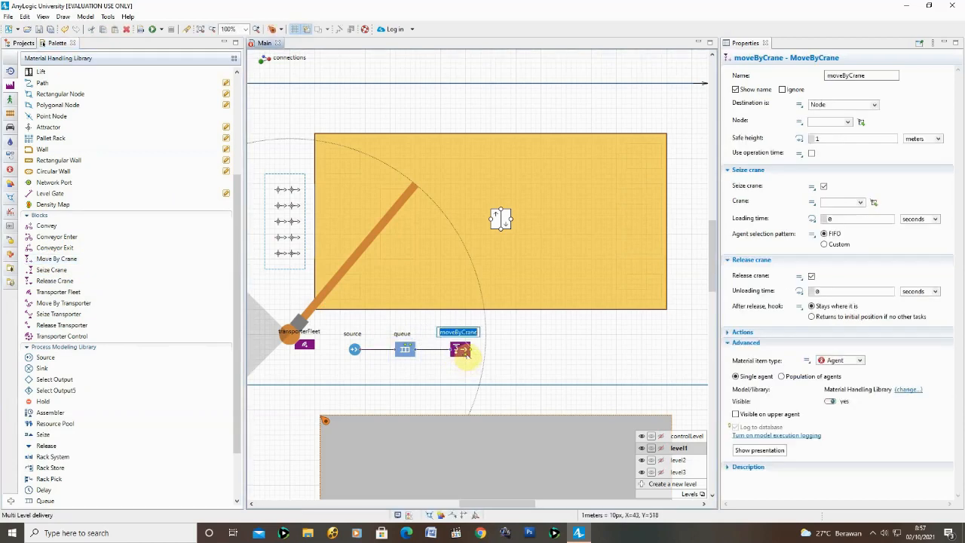
Step: Make level3 the active level and assign the existing jib crane, crane, to the Move By Crane block
click(678, 471)
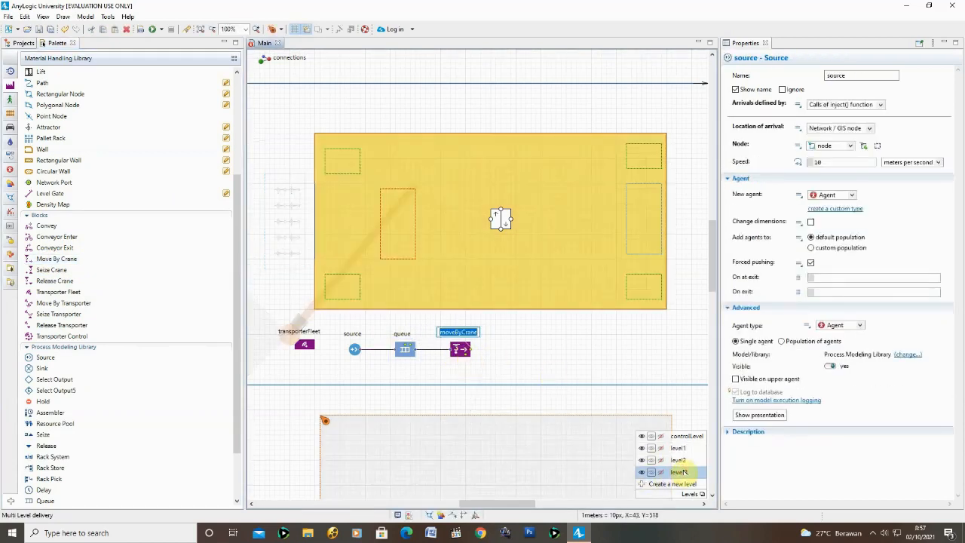
click(461, 348)
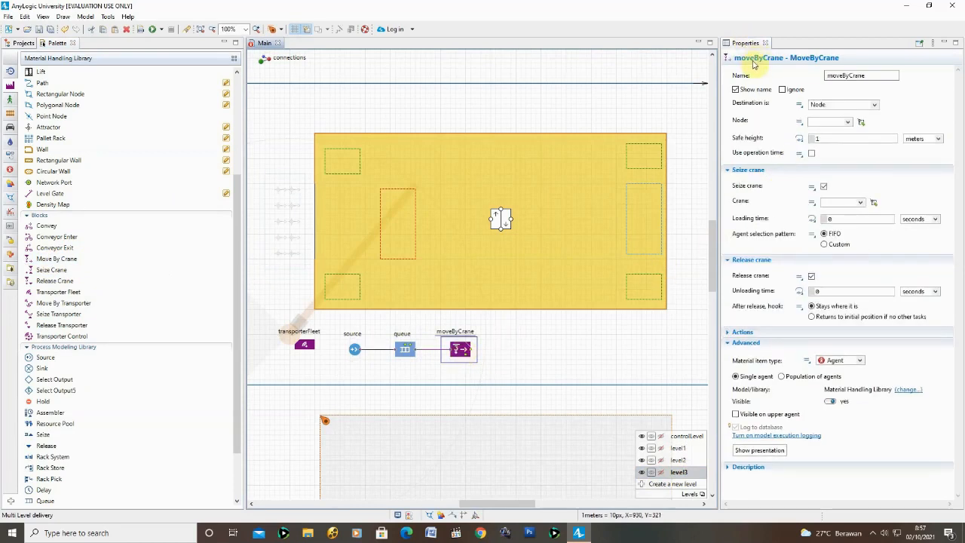
click(860, 204)
click(854, 212)
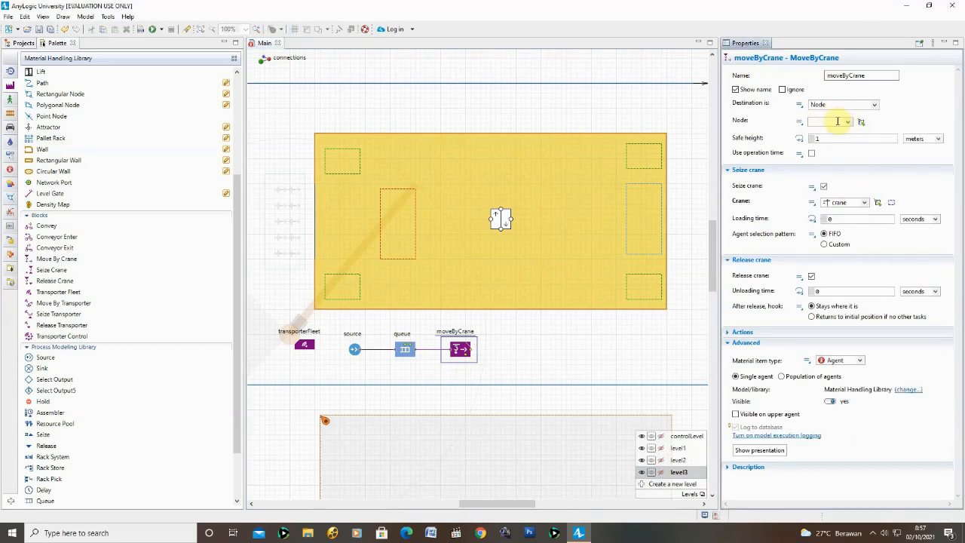
Step: Set the Move By Crane destination to the red rectangular node on level3 with a safe height of 20 meters
click(861, 121)
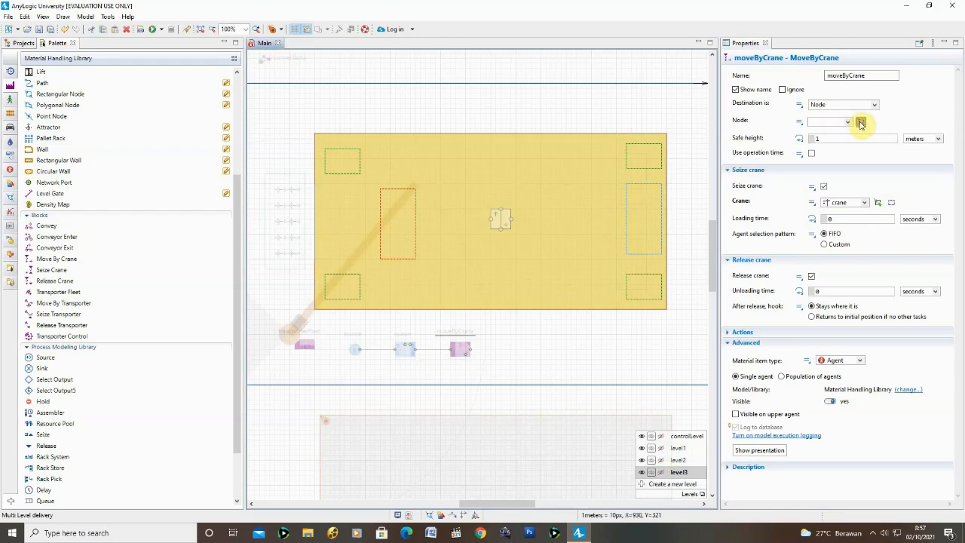
click(416, 259)
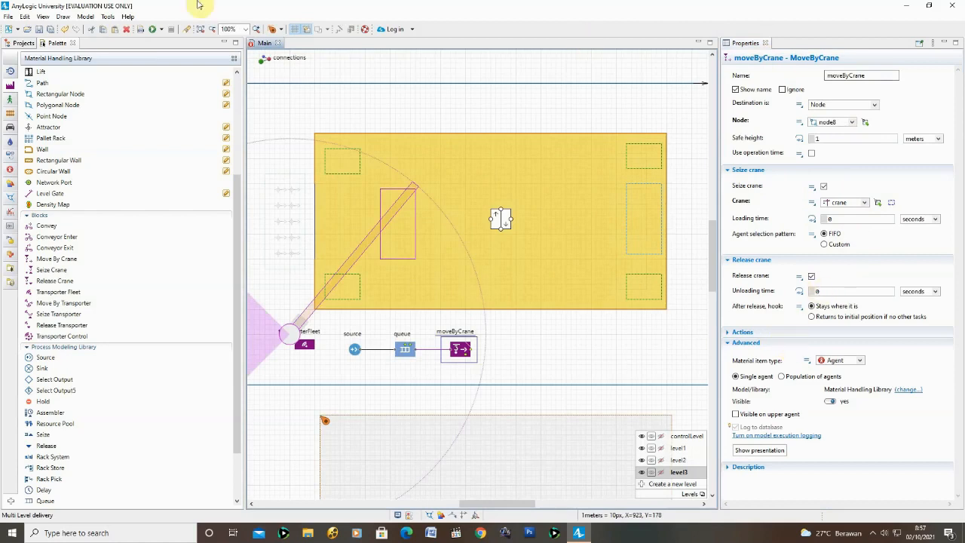
click(833, 138)
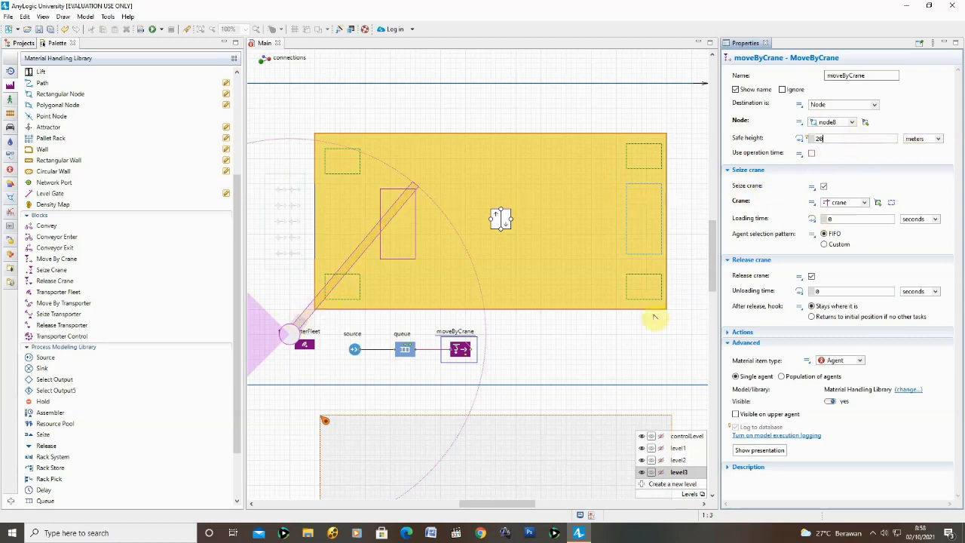
Step: Add a Move By Transporter block to the flowchart, connected after the Move By Crane block
click(541, 362)
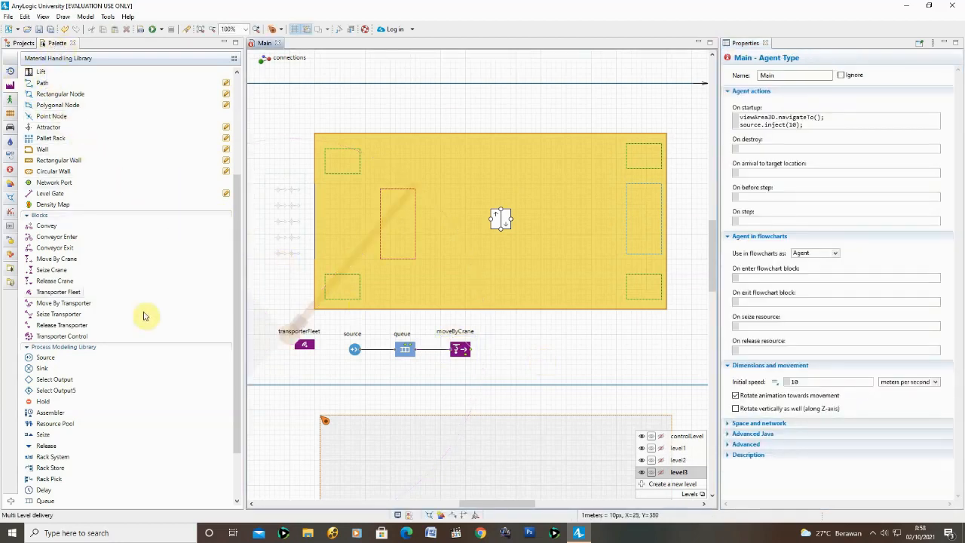
drag(50, 306, 519, 356)
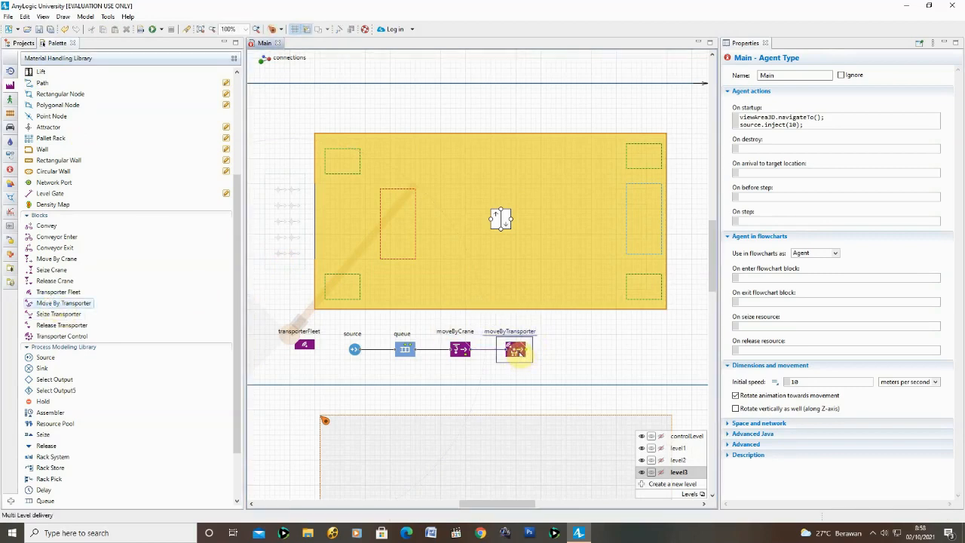
Step: Make level2 active and create a collection from its three stacked rectangular nodes
click(679, 460)
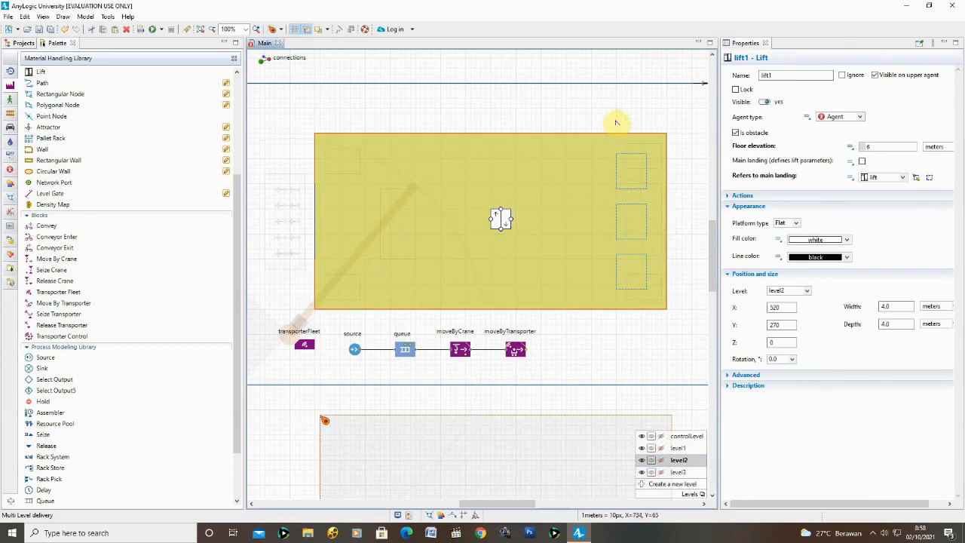
drag(613, 119, 656, 328)
right_click(639, 237)
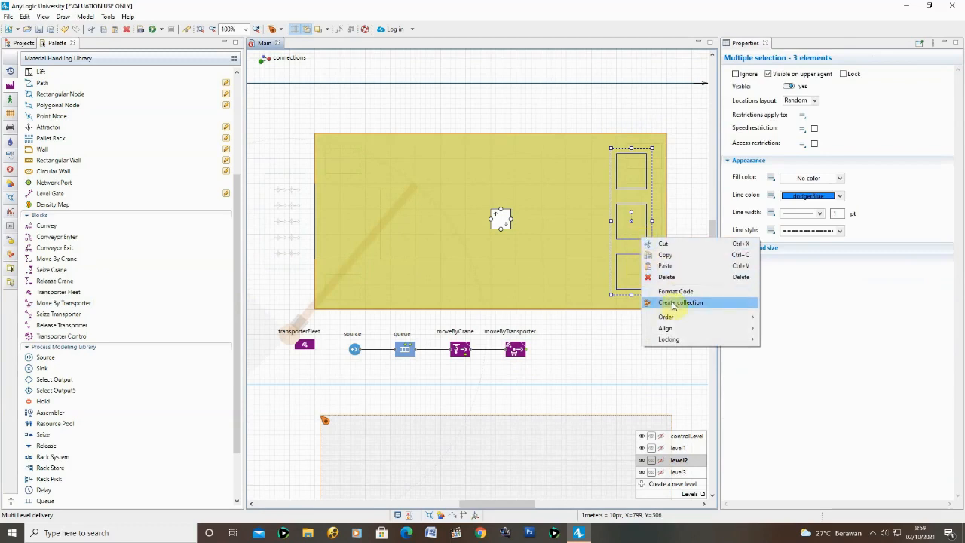
click(673, 302)
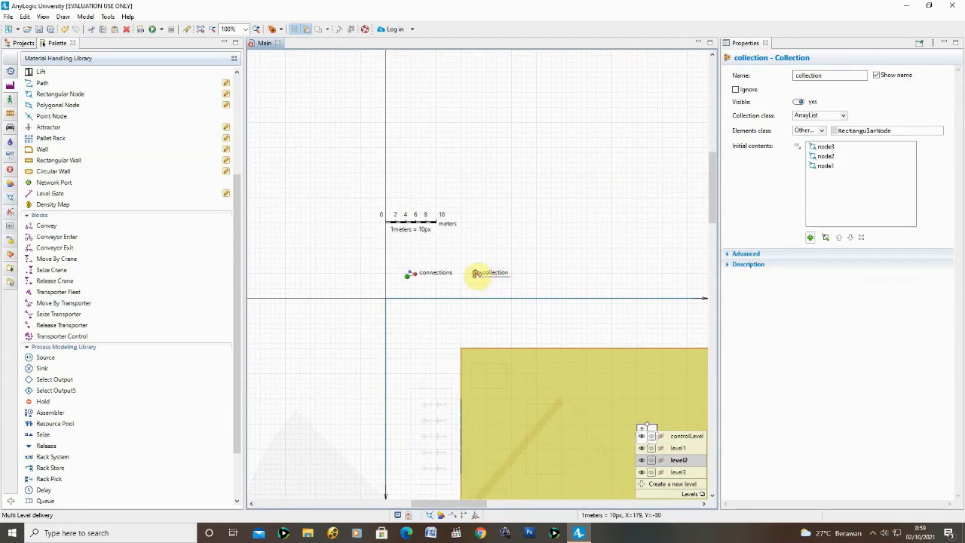
Step: Place the new collection just above the floor and rename it nodeCollection
drag(477, 274, 612, 439)
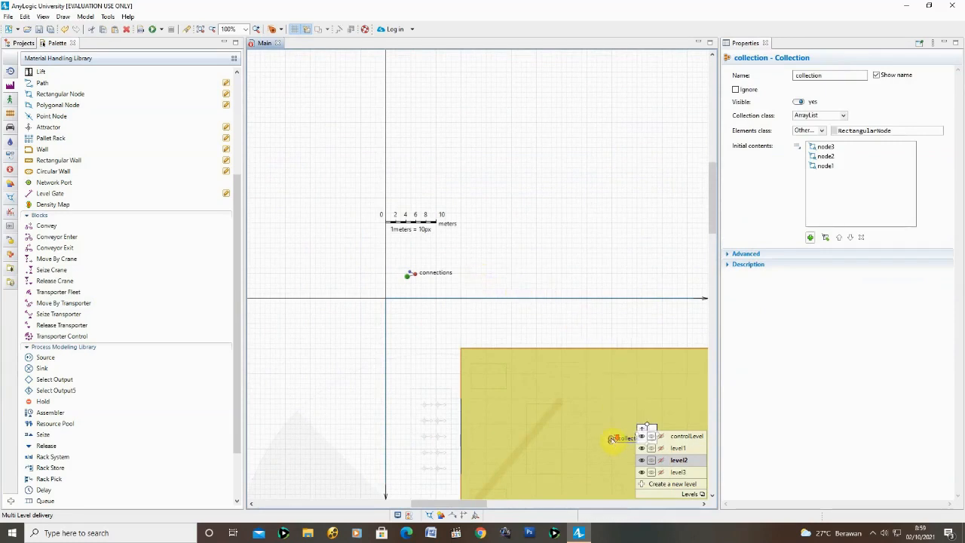
scroll(610, 436, down, 4)
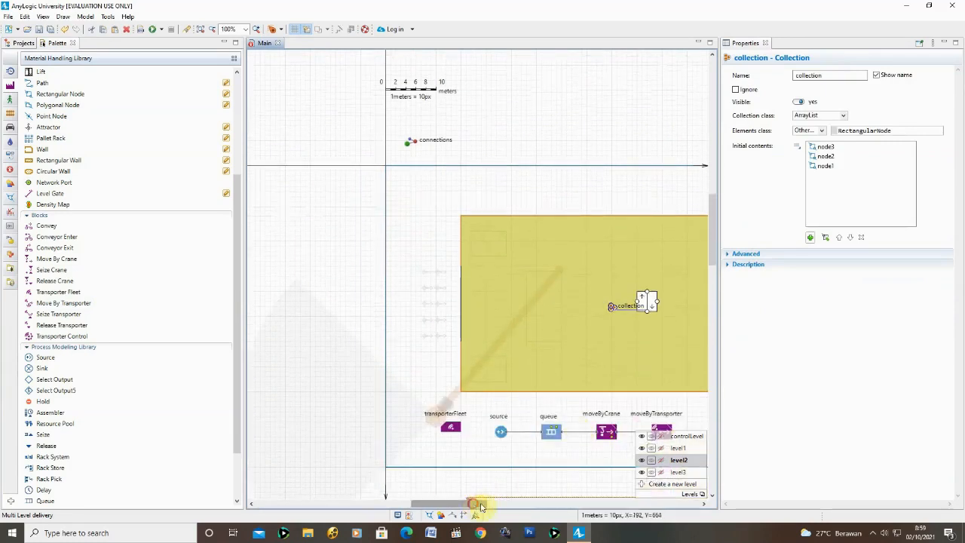
drag(475, 505, 537, 505)
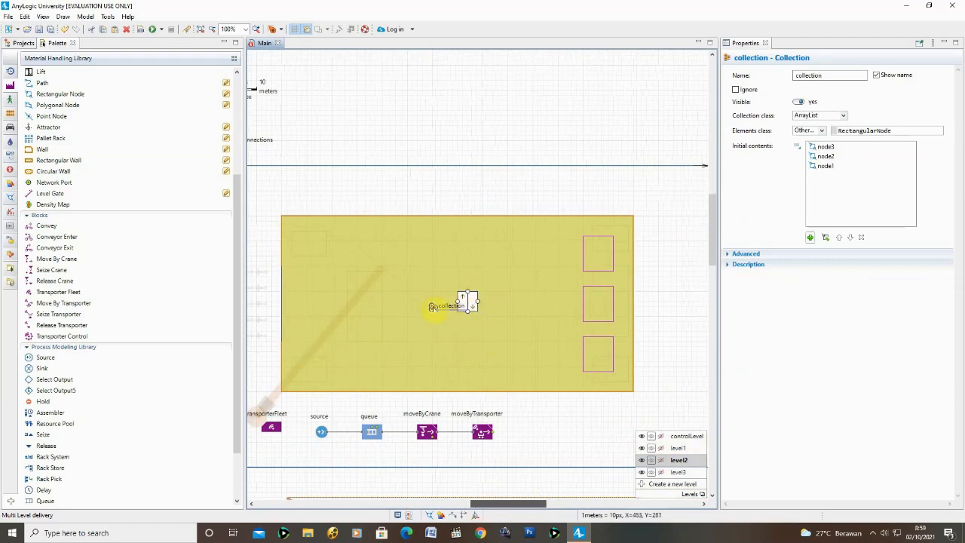
drag(432, 307, 518, 202)
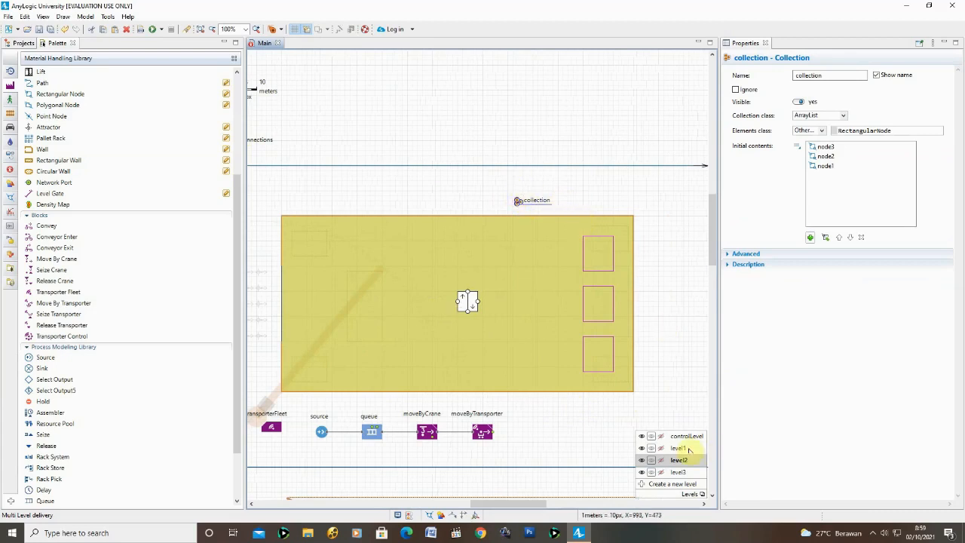
click(795, 76)
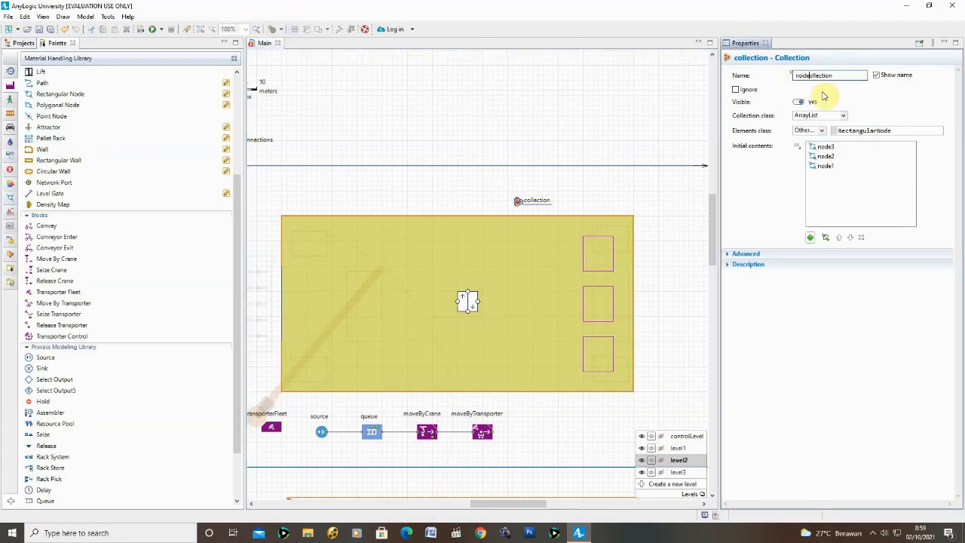
click(686, 403)
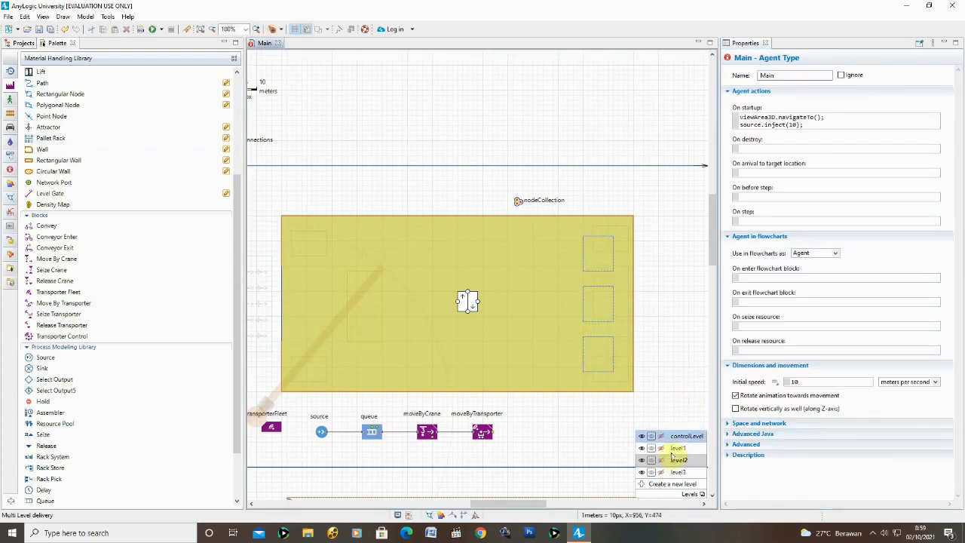
Step: Make level3 active and add its blue rectangular node to the initial contents of nodeCollection
click(682, 473)
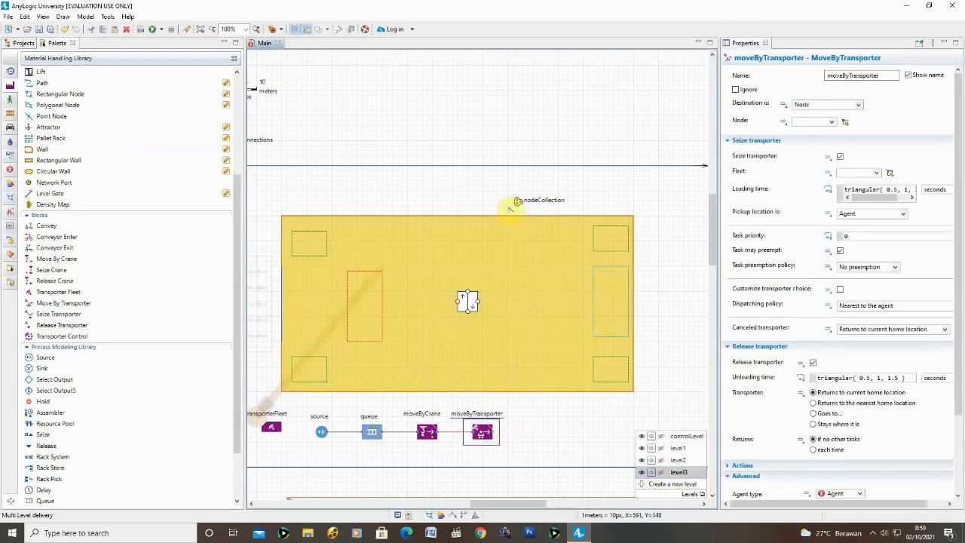
click(518, 201)
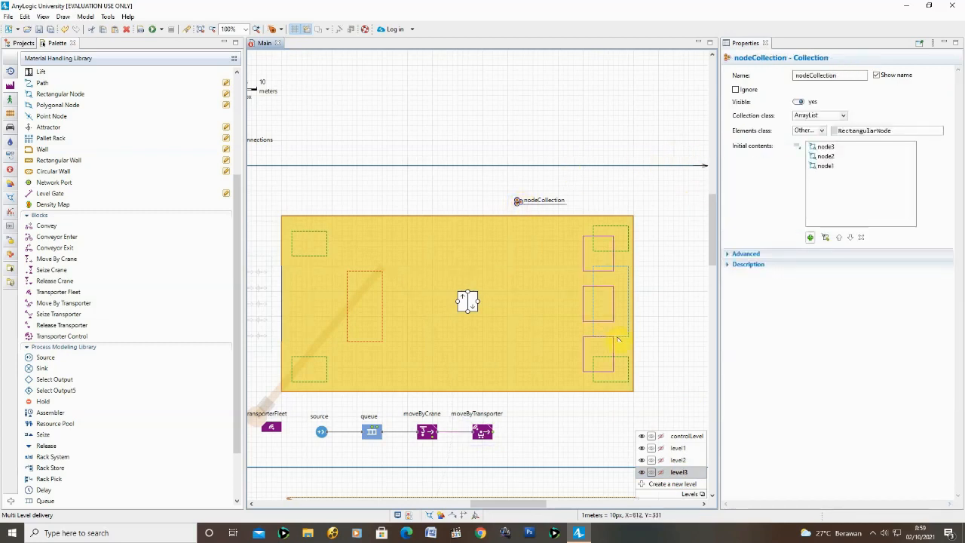
click(661, 447)
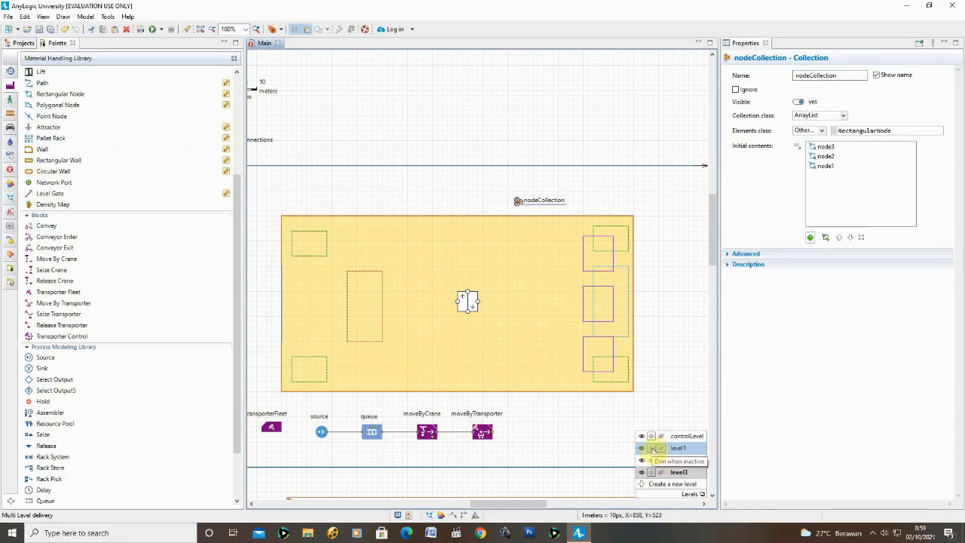
click(653, 461)
click(641, 472)
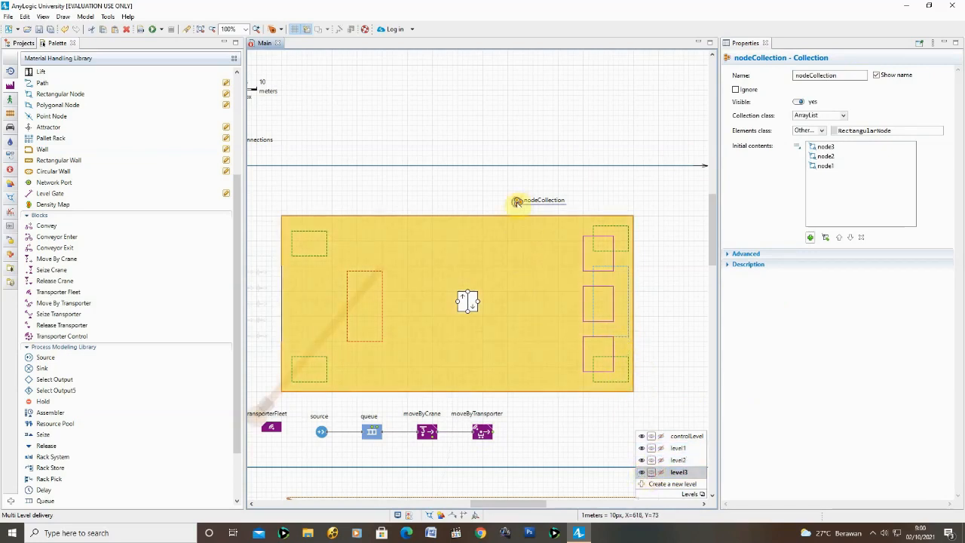
click(824, 236)
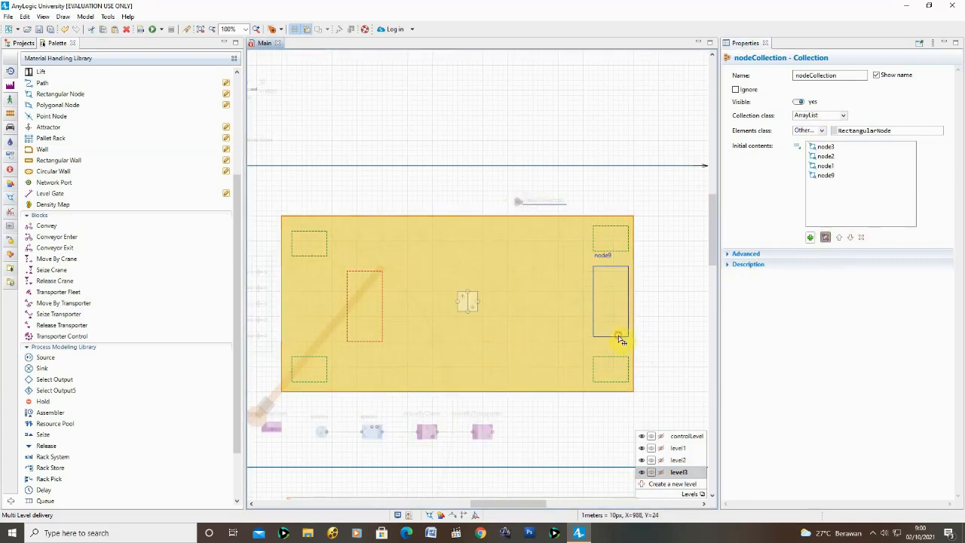
click(657, 380)
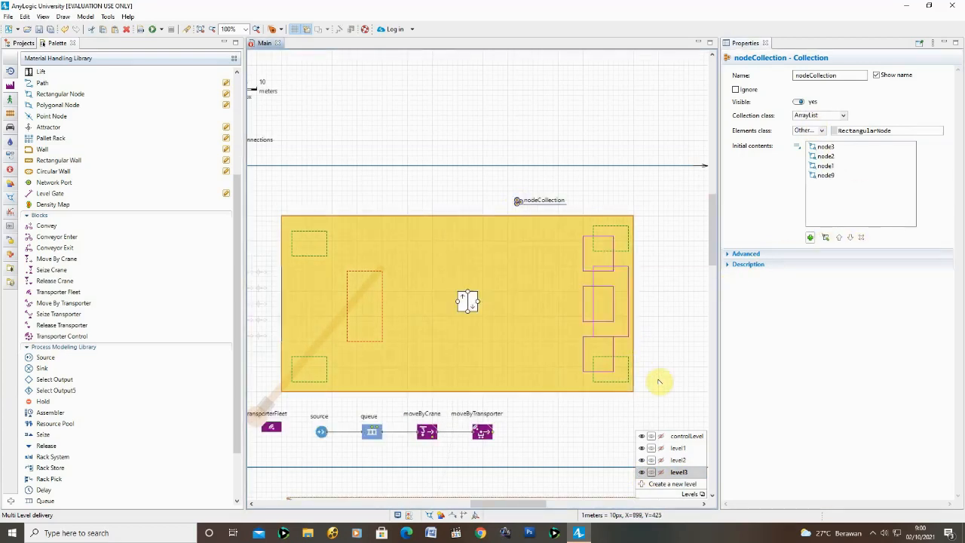
Step: Set the Move By Transporter destination node to the dynamic value randomFrom(nodeCollection) and its fleet to transporterFleet
click(482, 431)
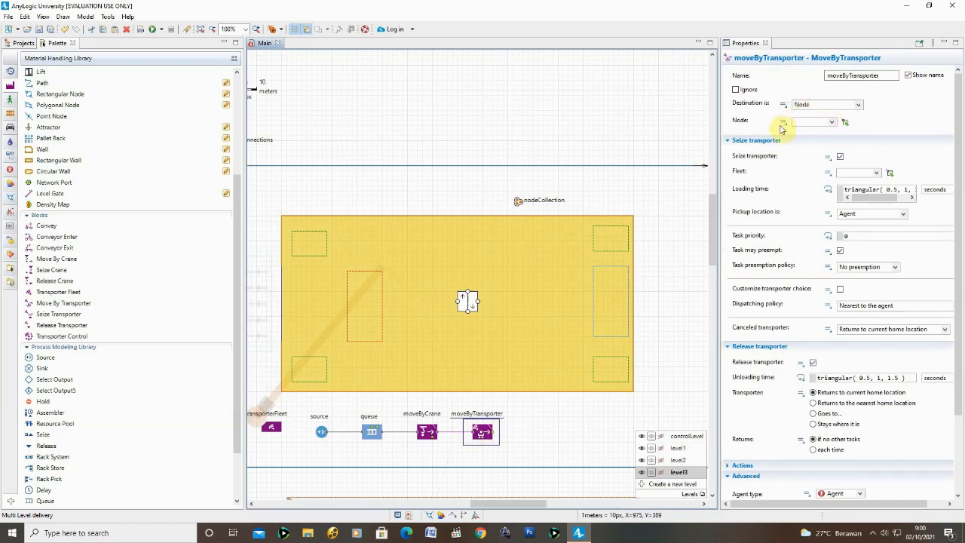
click(784, 124)
click(798, 151)
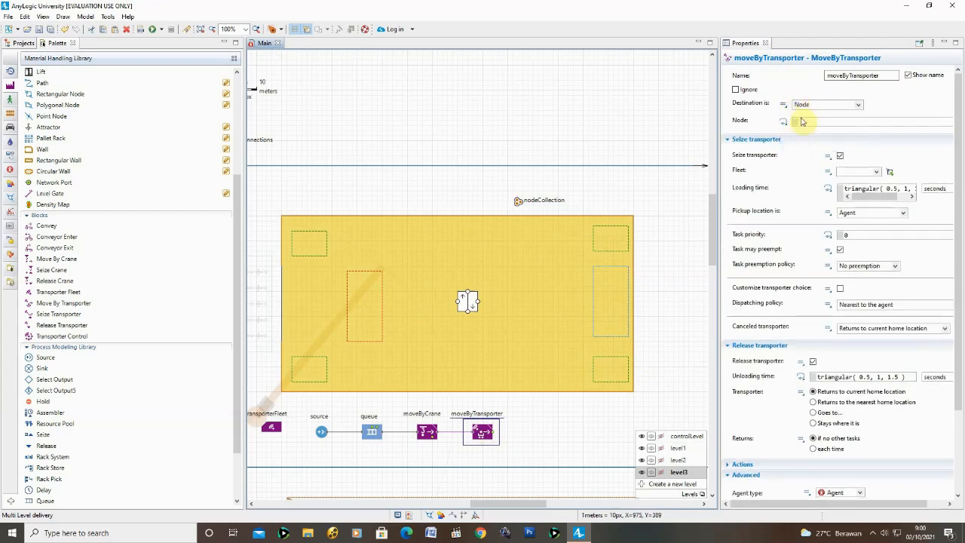
text(randomFrom(nodeCollection)
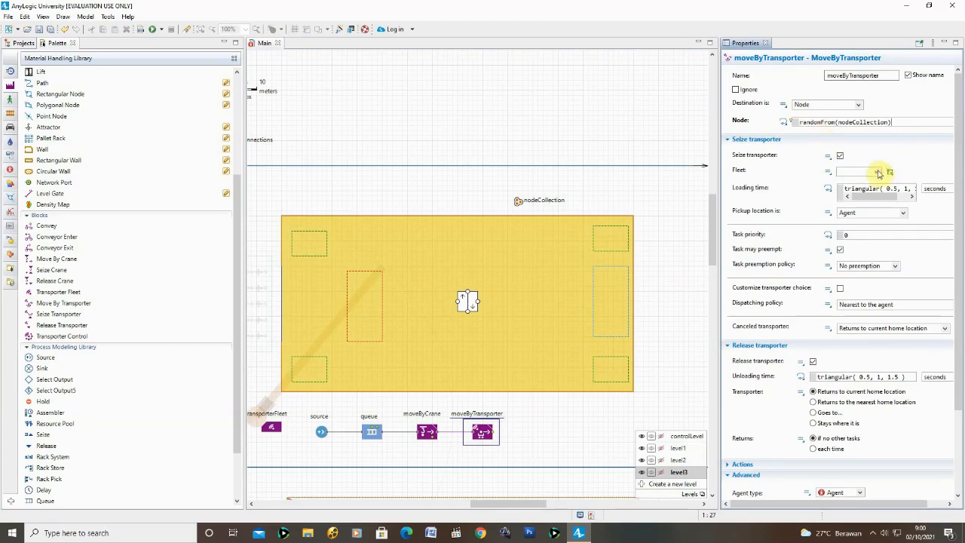
click(879, 174)
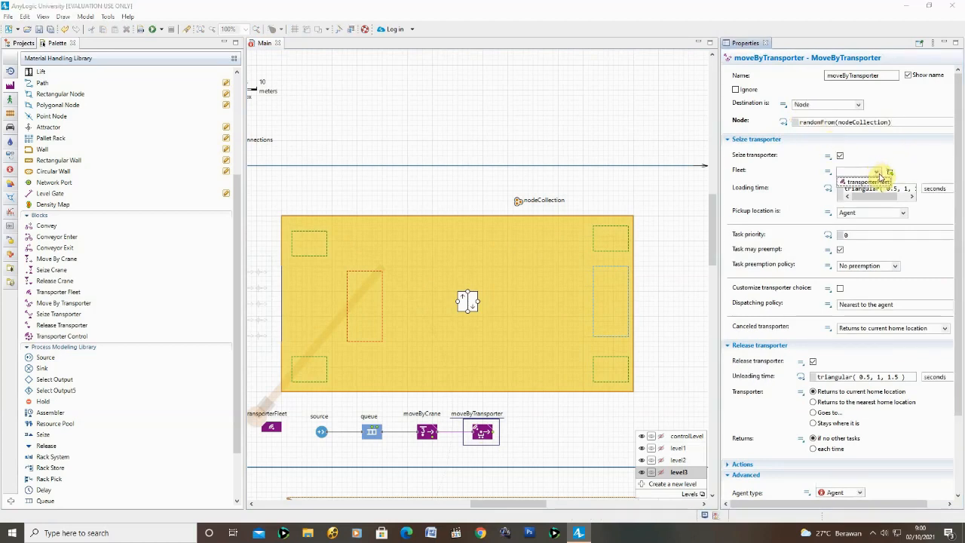
click(867, 184)
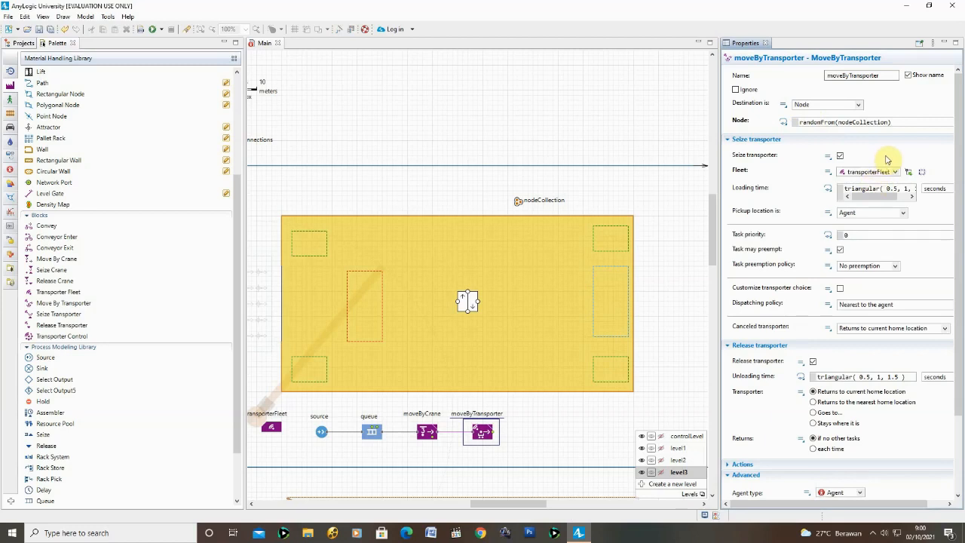
Step: End the flowchart with a Sink block connected after the Move By Transporter block
click(584, 429)
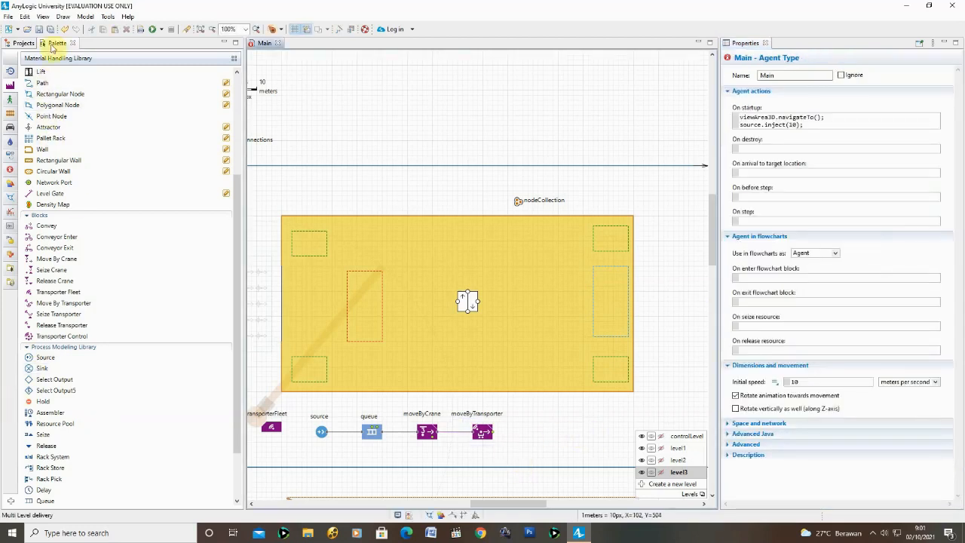
drag(41, 368, 537, 442)
click(533, 433)
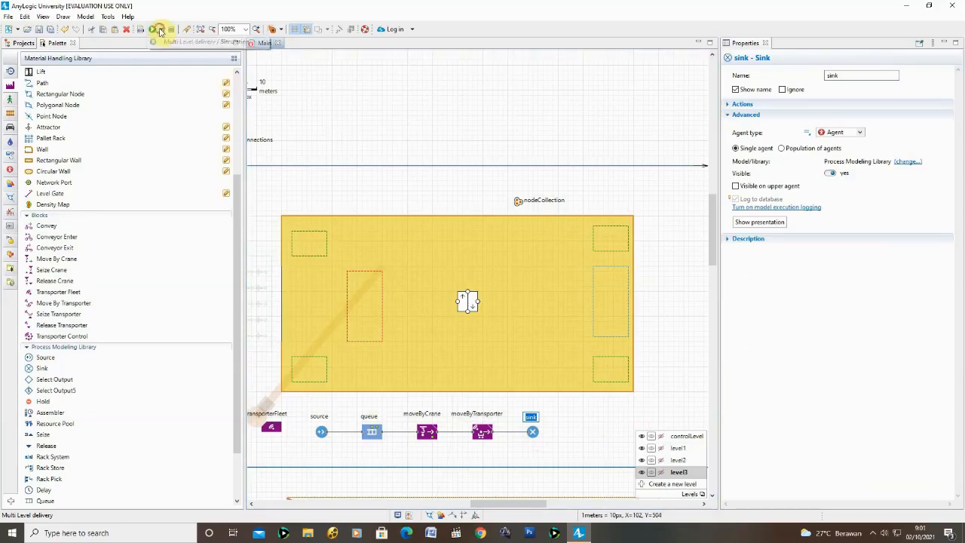
Step: Run the Multi Level delivery simulation at x10 speed, examine the crane and forklift movement in 3D, and close the run
click(159, 30)
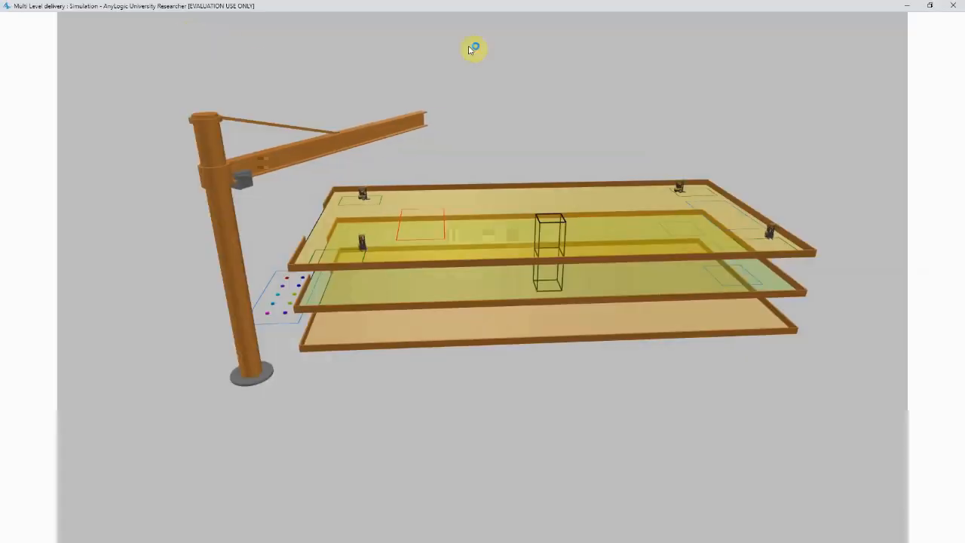
click(160, 512)
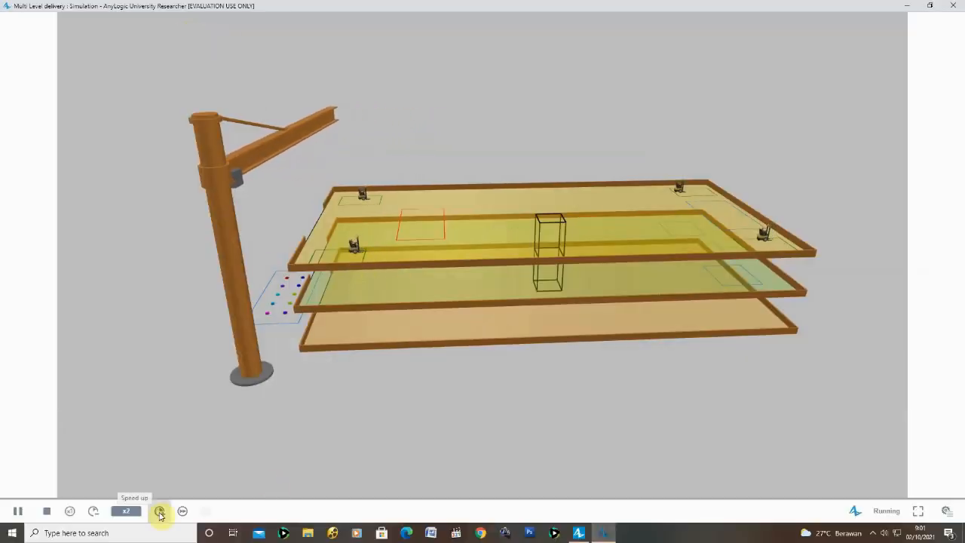
click(160, 511)
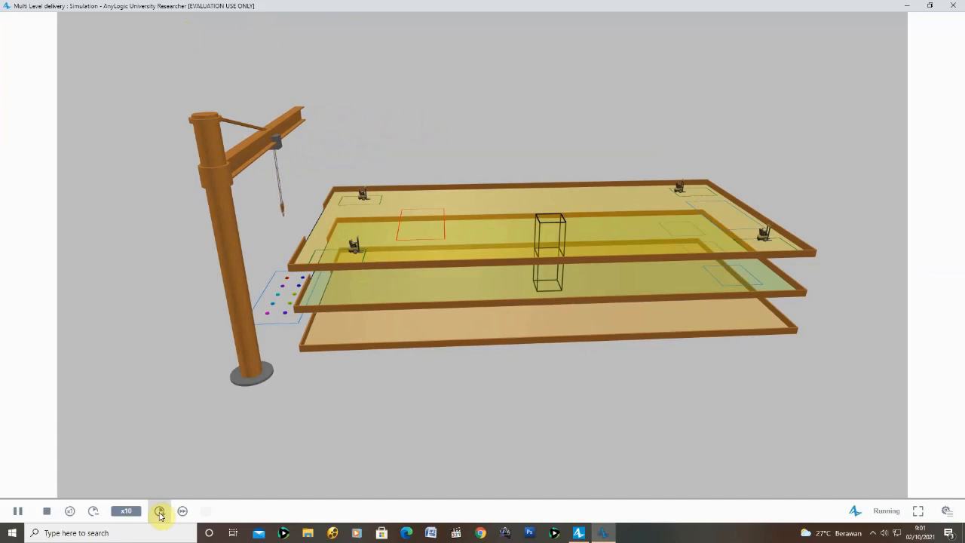
drag(237, 362, 276, 286)
drag(413, 336, 425, 241)
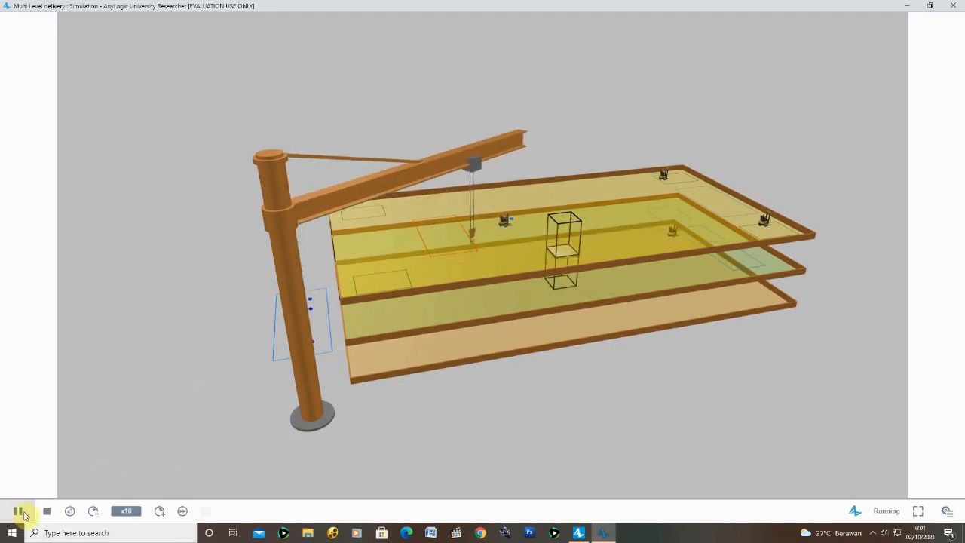
click(17, 511)
click(953, 5)
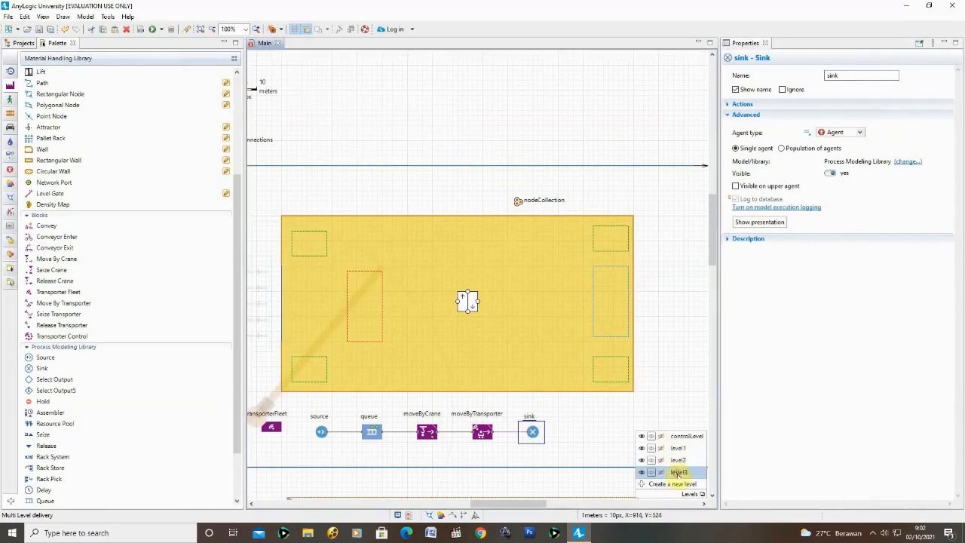
Step: Draw an open three-segment wall around the lift on level3, starting at about X 410, Y 180
click(57, 43)
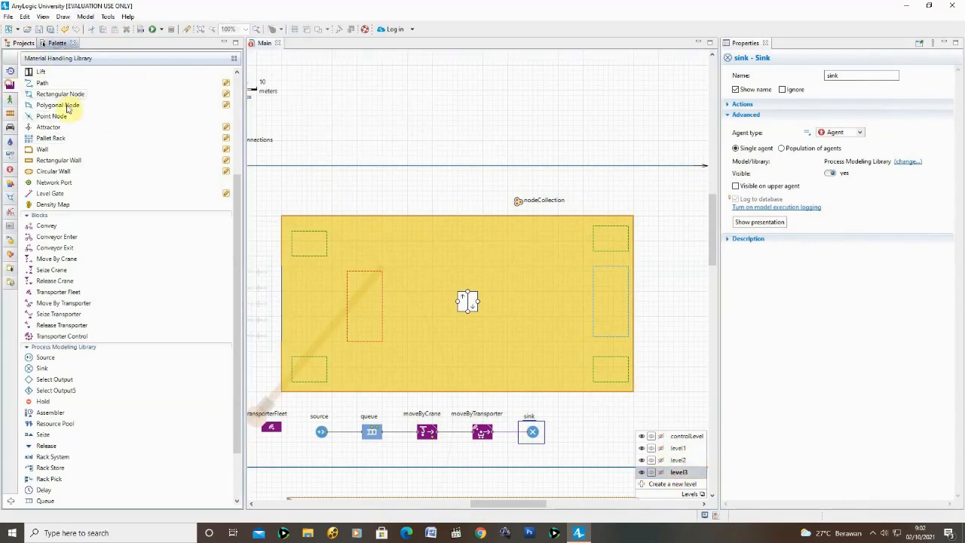
click(414, 258)
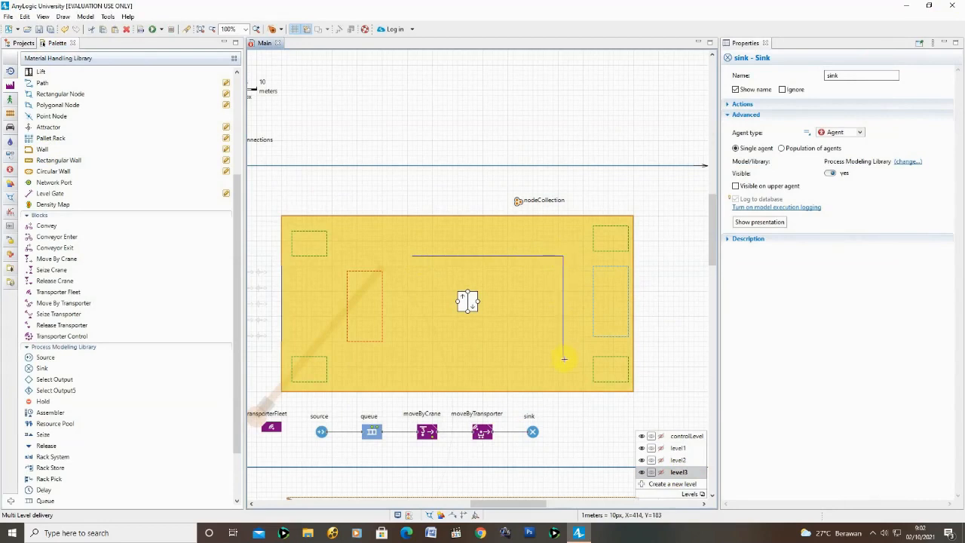
double_click(447, 362)
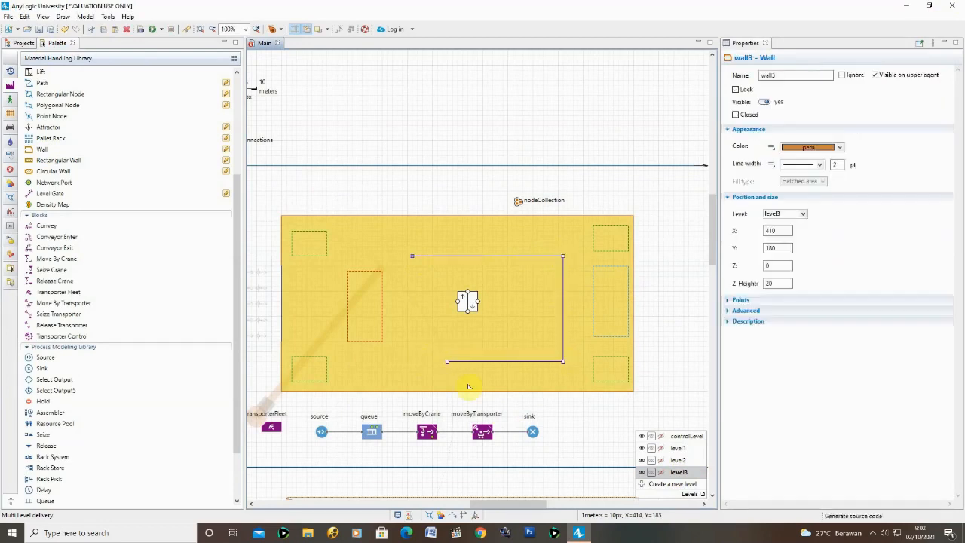
Step: Set the Z-Height of the open wall around the lift to 10
double_click(778, 282)
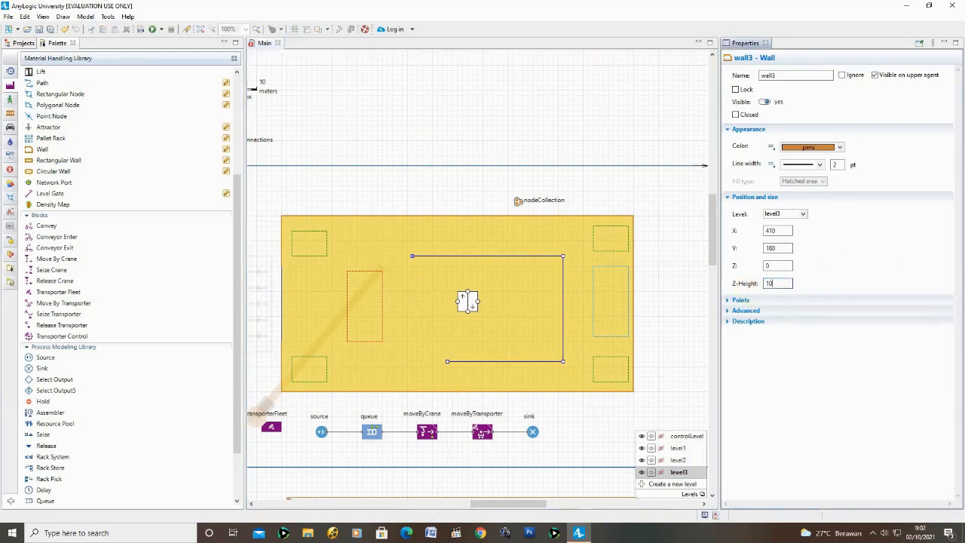
click(668, 319)
Step: Add a thin horizontal rectangular wall just above the crane's red drop-off node on level3 and a circular wall below and right of that node
scroll(89, 213, up, 3)
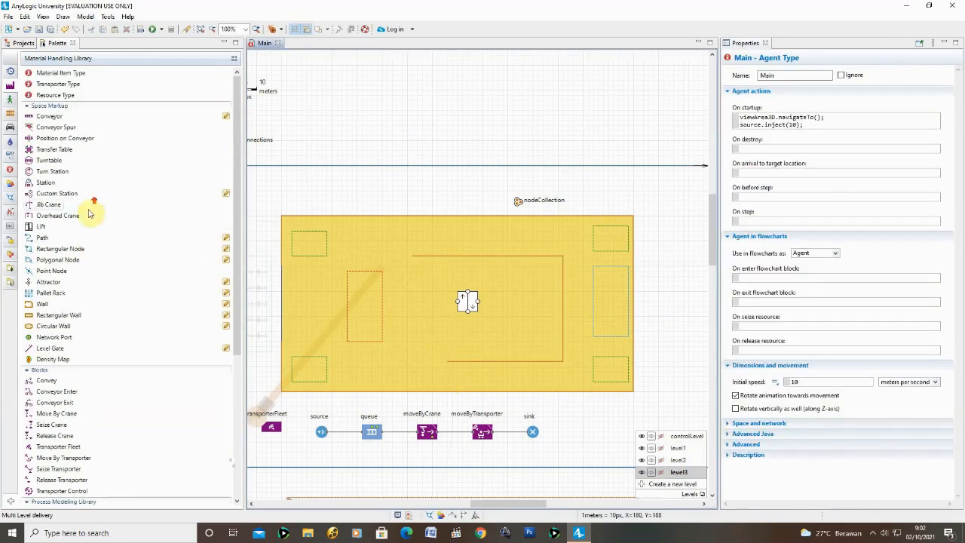
click(59, 315)
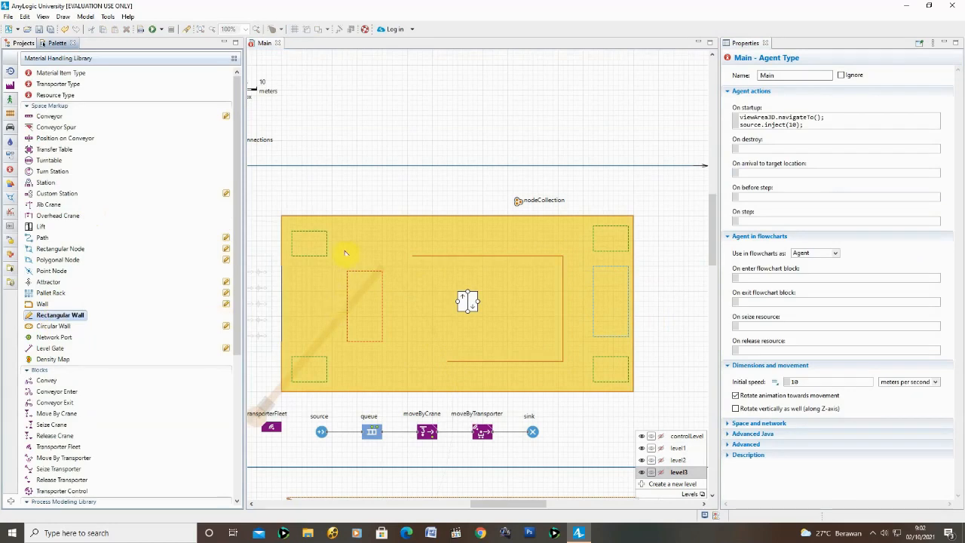
drag(341, 252, 380, 261)
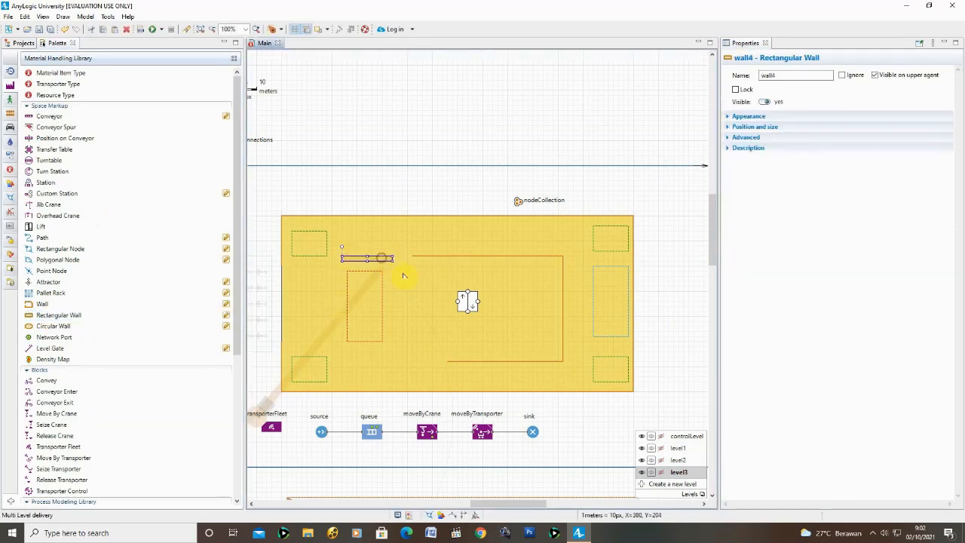
click(55, 325)
click(407, 366)
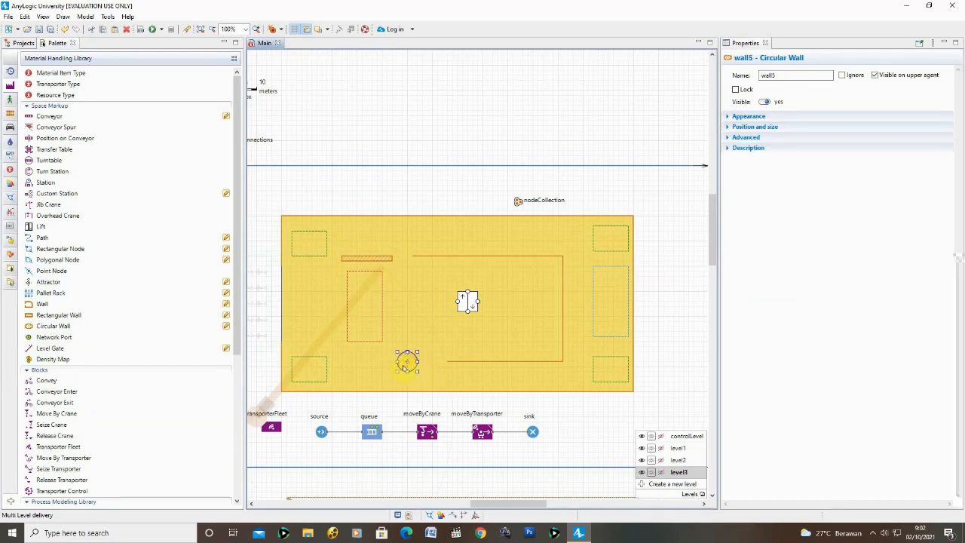
click(663, 294)
Step: Place a transporter density map beside the right edge of level3, at X 900, Y 200
click(31, 360)
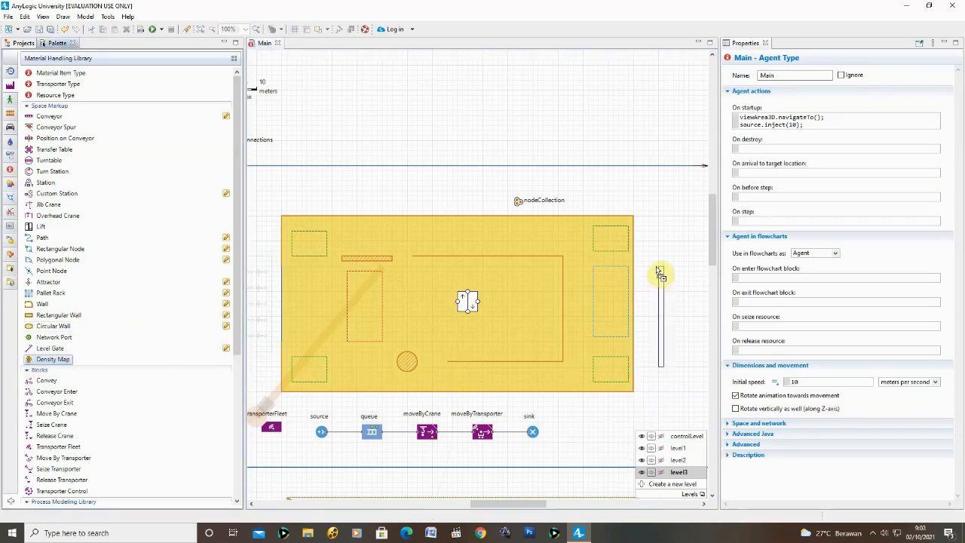
click(658, 270)
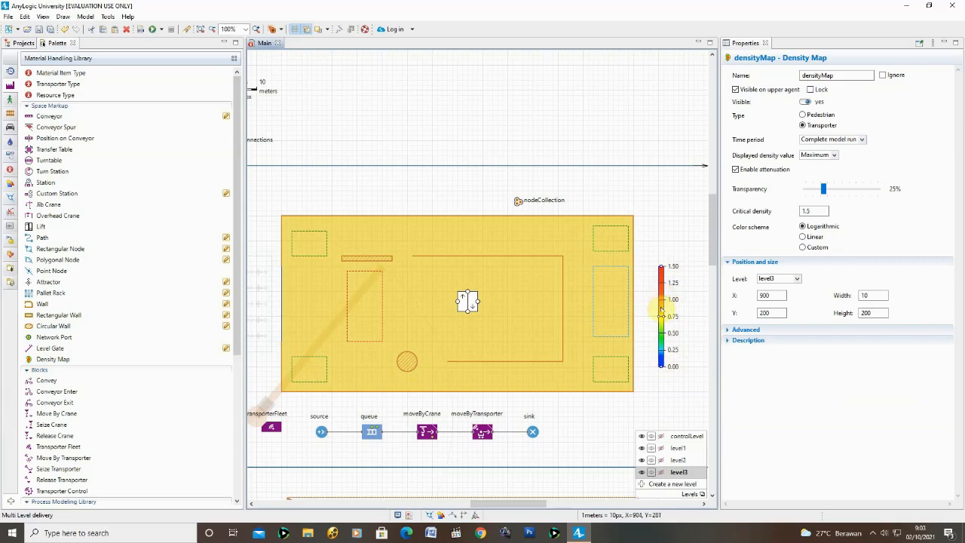
Step: Run the Multi Level delivery simulation at x25 speed and examine from several 3D angles how the forklifts move around the new walls
click(158, 29)
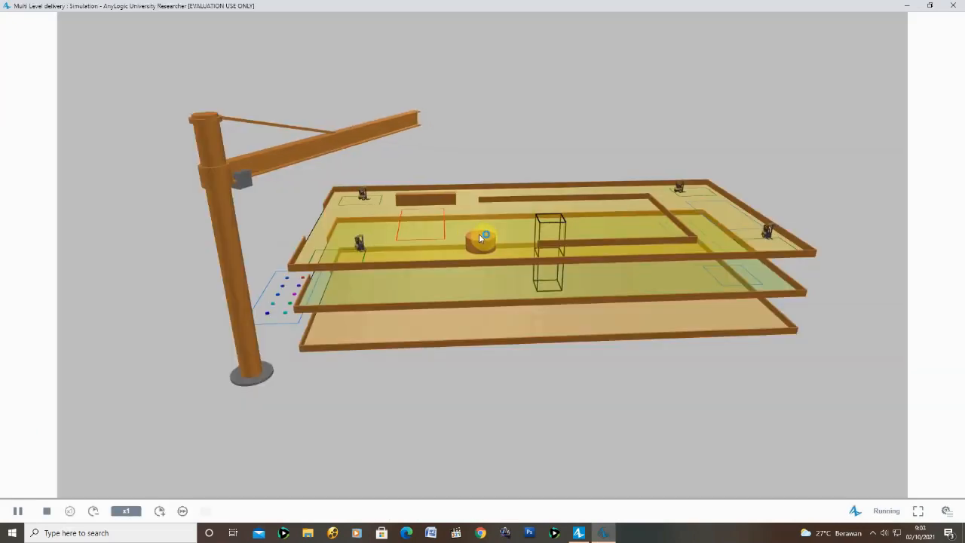
click(161, 511)
click(162, 511)
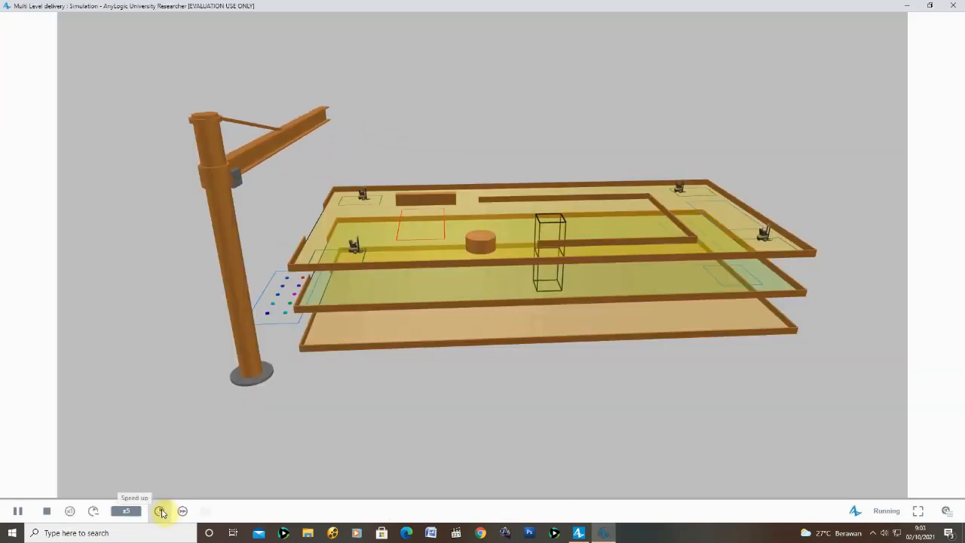
click(162, 511)
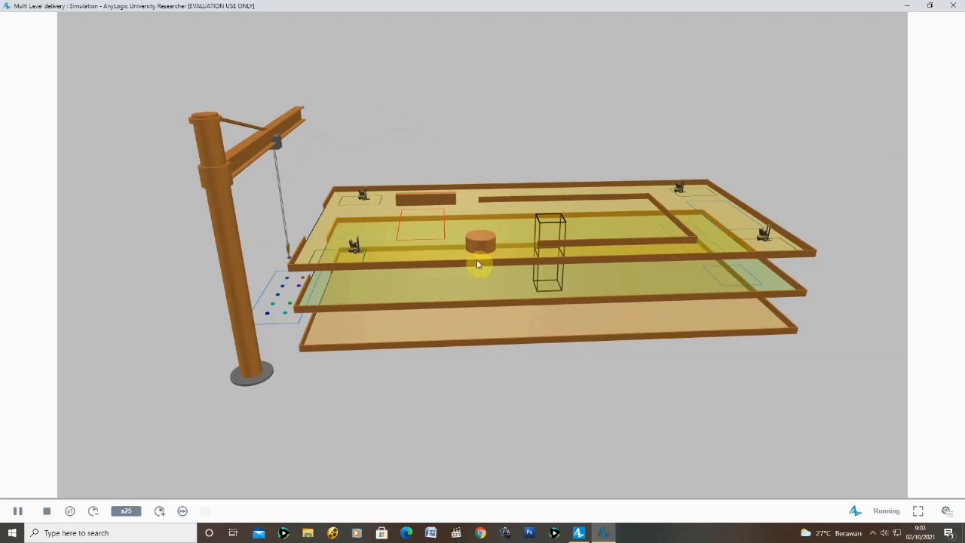
drag(478, 264, 499, 344)
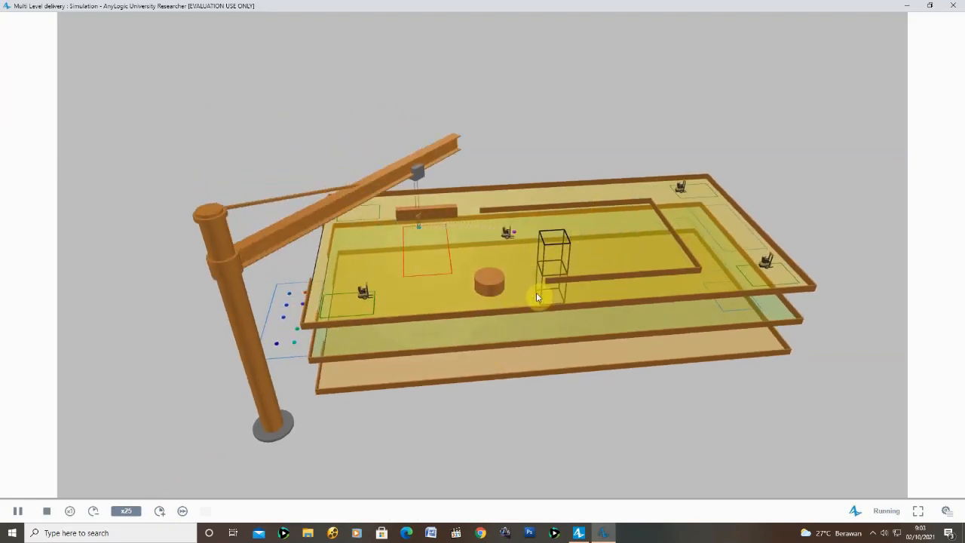
drag(560, 339, 604, 308)
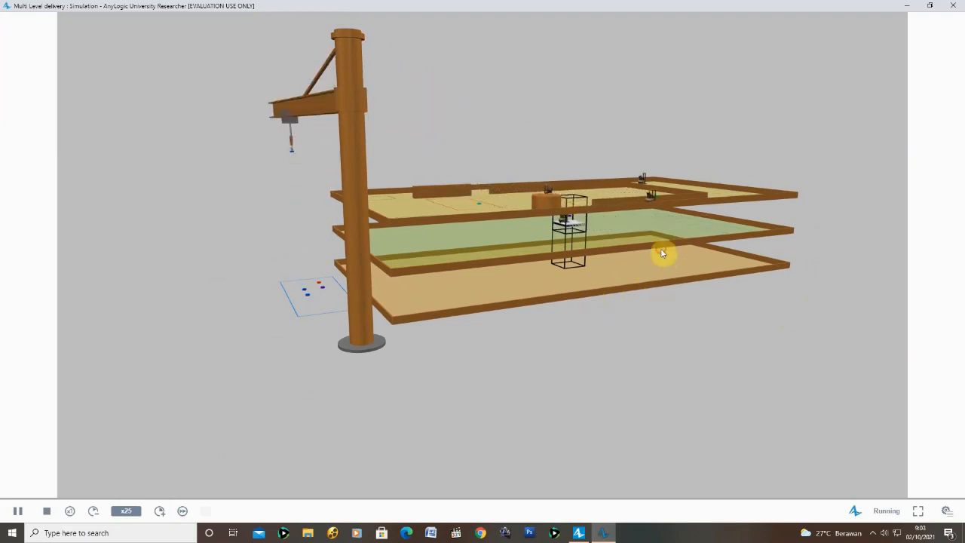
drag(661, 252, 661, 276)
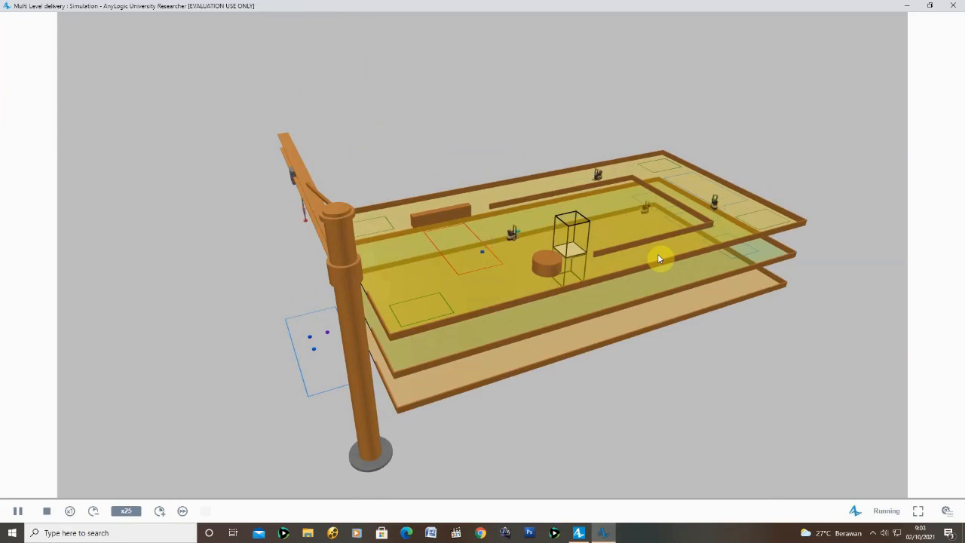
drag(657, 256, 659, 315)
Step: Switch the running simulation to the [Origin] view through the developer panel, examine the forklift density map on level3, and pause the run
click(947, 511)
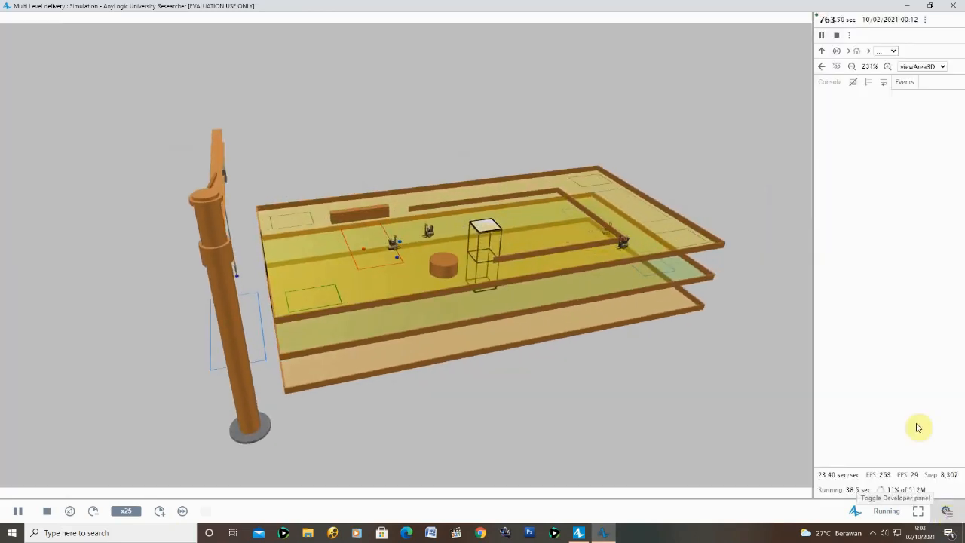
click(922, 66)
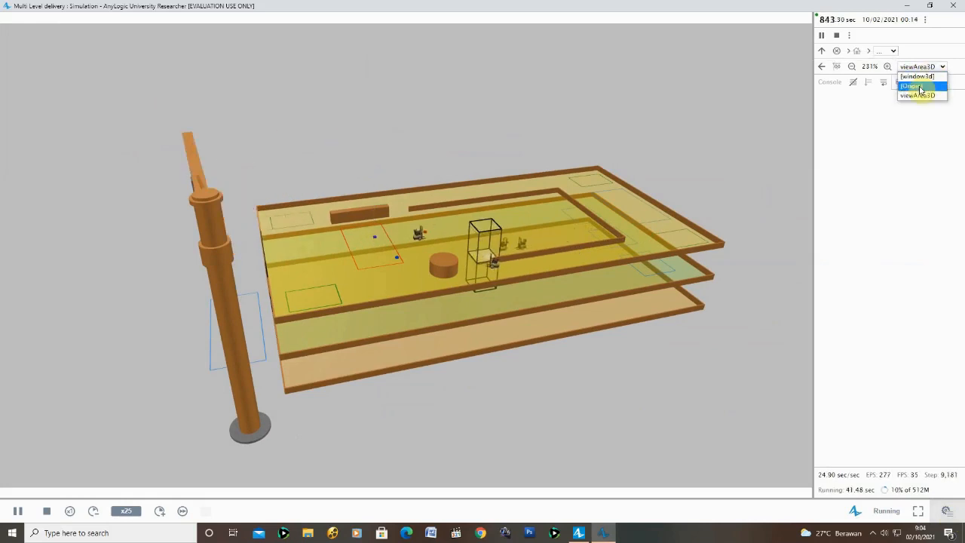
click(918, 86)
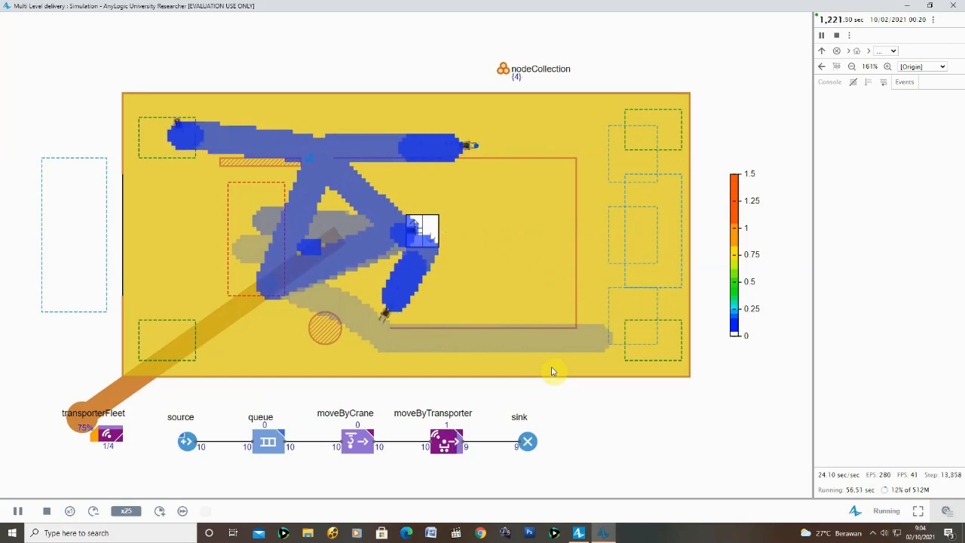
click(13, 512)
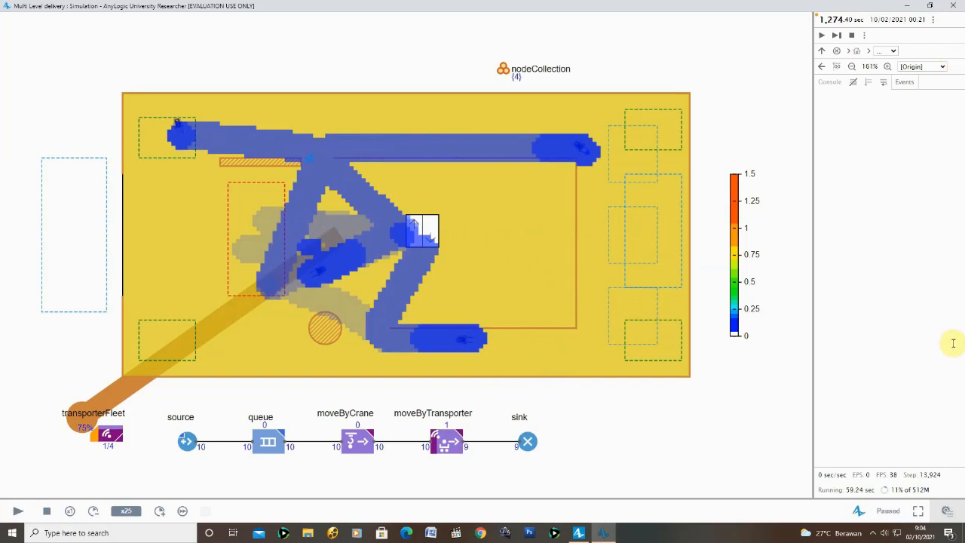
Step: Return the paused simulation to the viewArea3D view and hide the developer panel
click(948, 515)
click(947, 512)
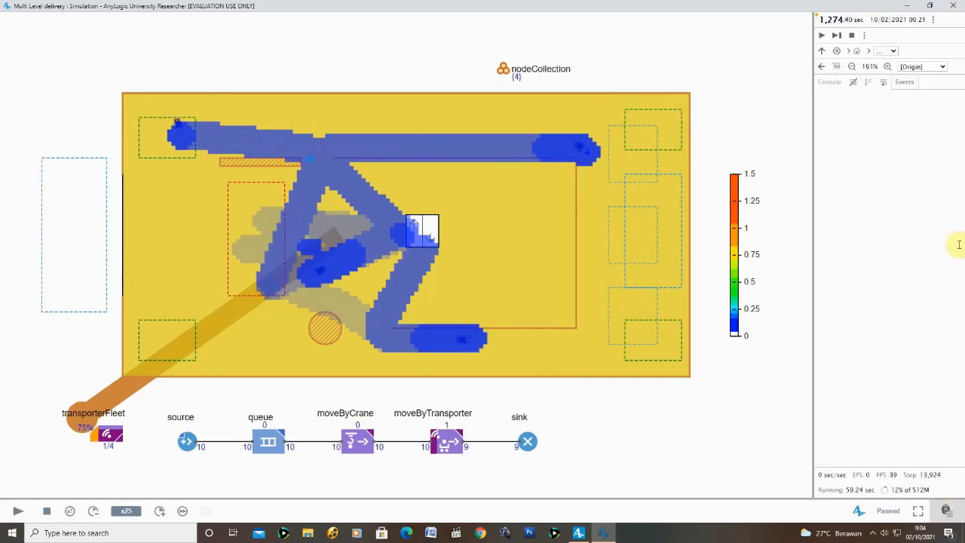
click(933, 66)
click(939, 91)
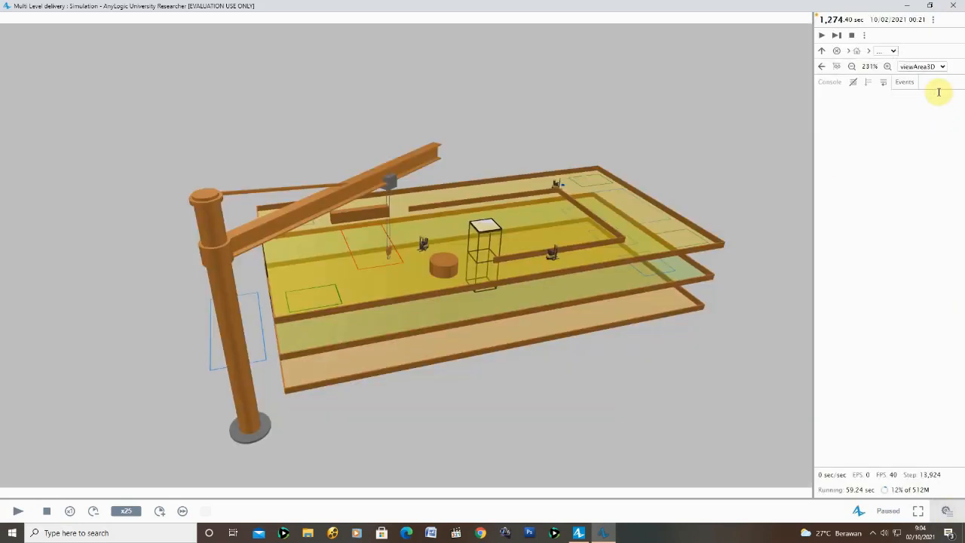
click(942, 517)
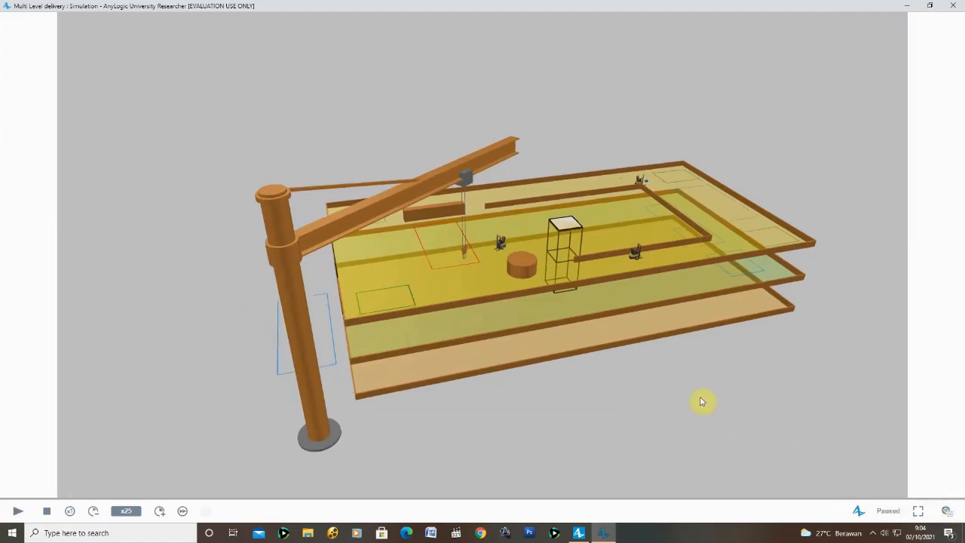